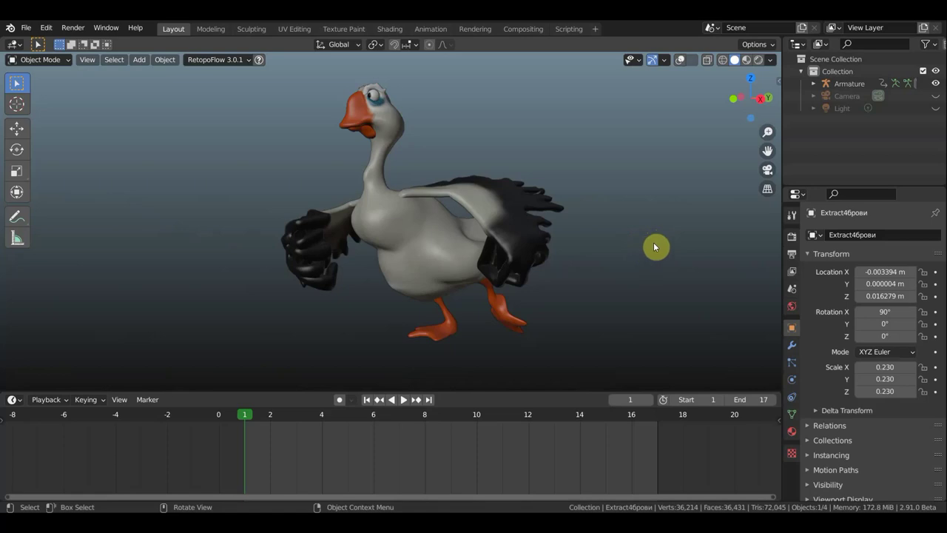
Orbit the view, show the viewport overlays and select the goose armature
middle_drag(616, 261, 512, 272)
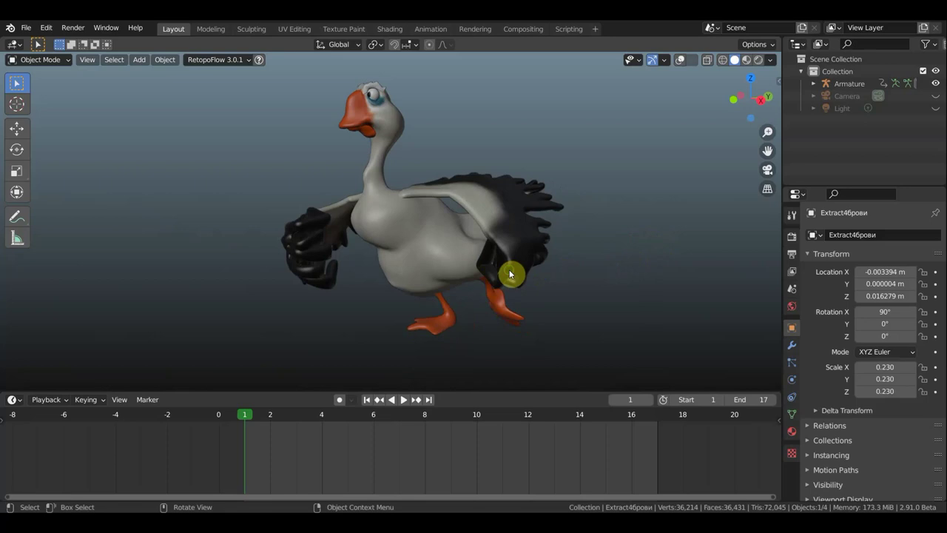
click(680, 62)
click(465, 209)
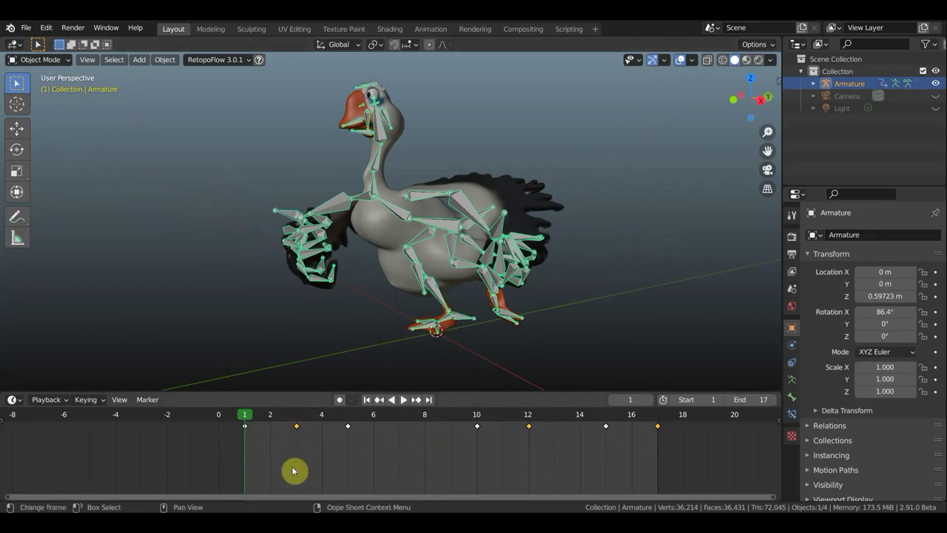
Check the walk poses at frames 5, 10, 15 and 17, then switch to Pose Mode
click(349, 418)
click(477, 421)
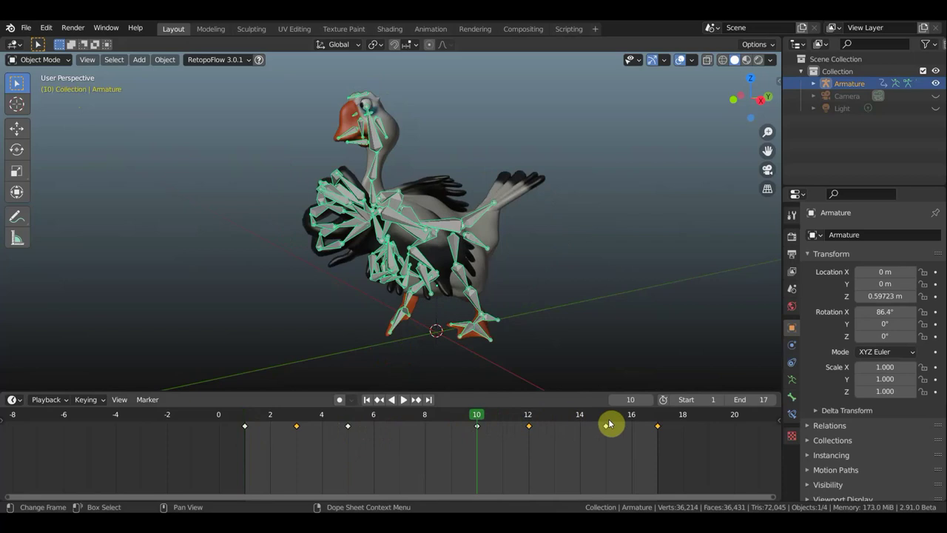
click(609, 421)
click(658, 424)
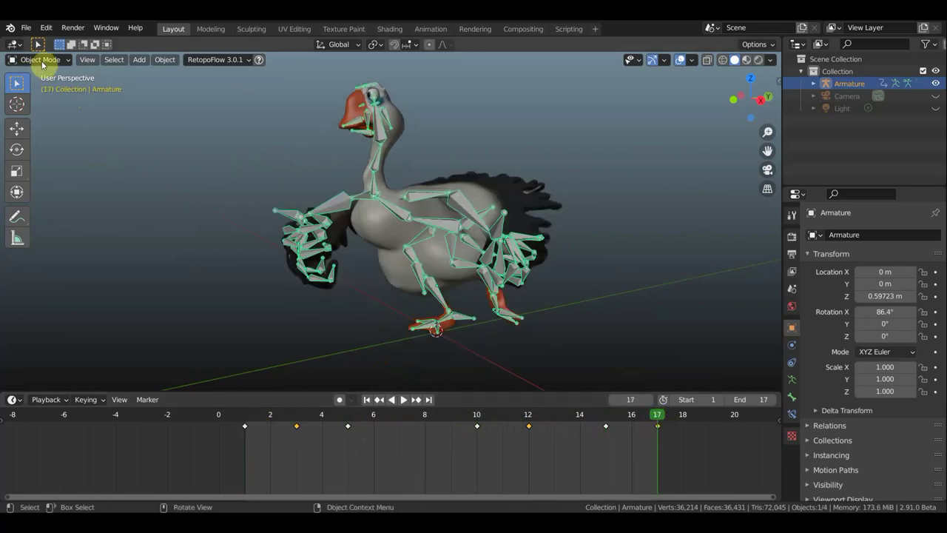
click(42, 60)
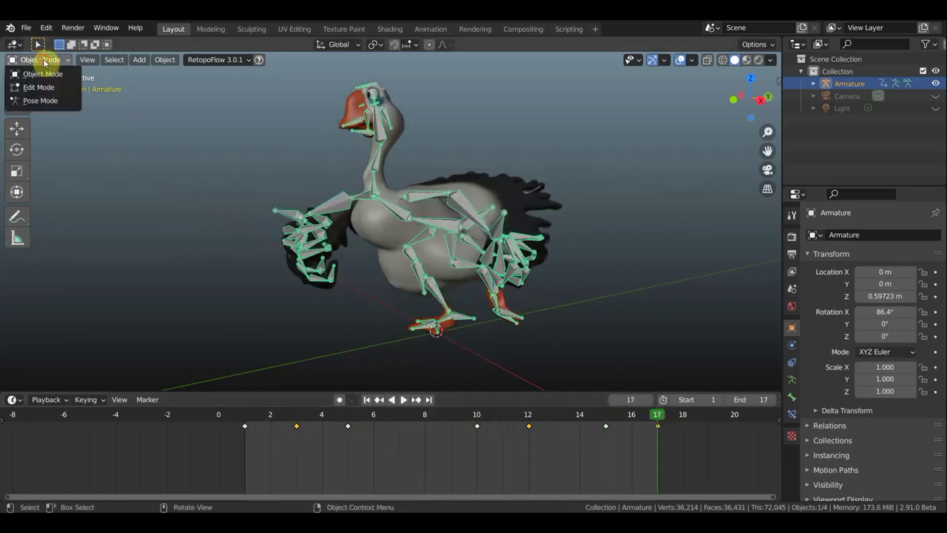
click(52, 104)
Hide the overlays, frame the goose in side view and return to frame 1
key(KP_3)
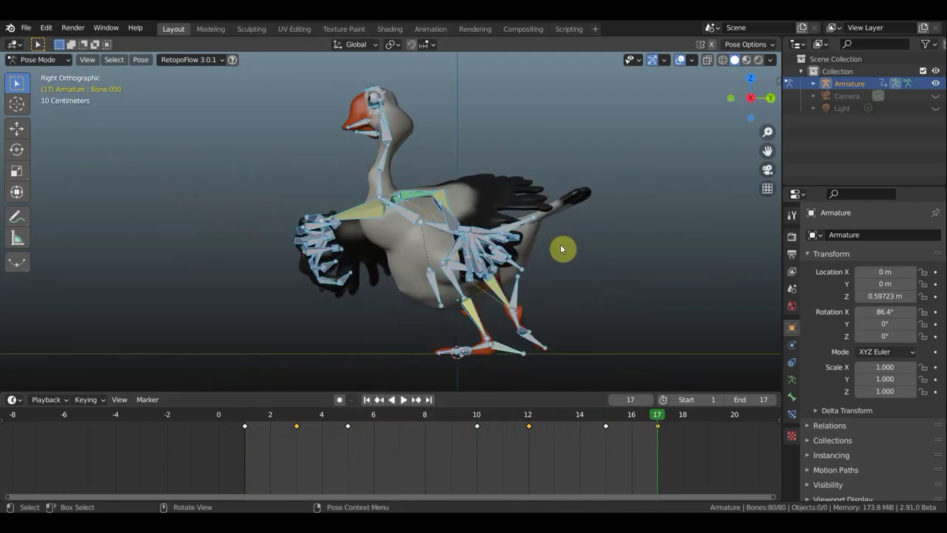
click(683, 60)
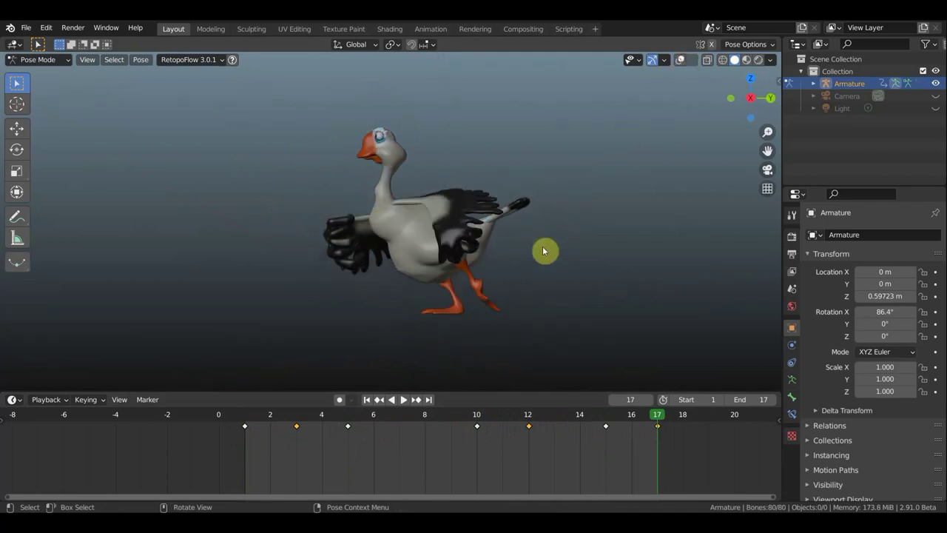
scroll(548, 251, up, 1)
scroll(614, 266, up, 2)
shift+middle_drag(620, 270, 569, 274)
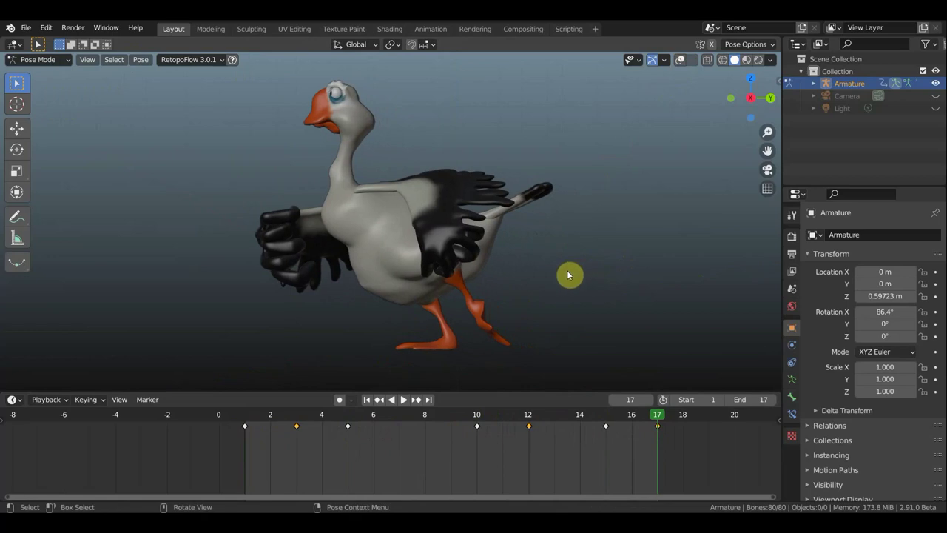
click(246, 421)
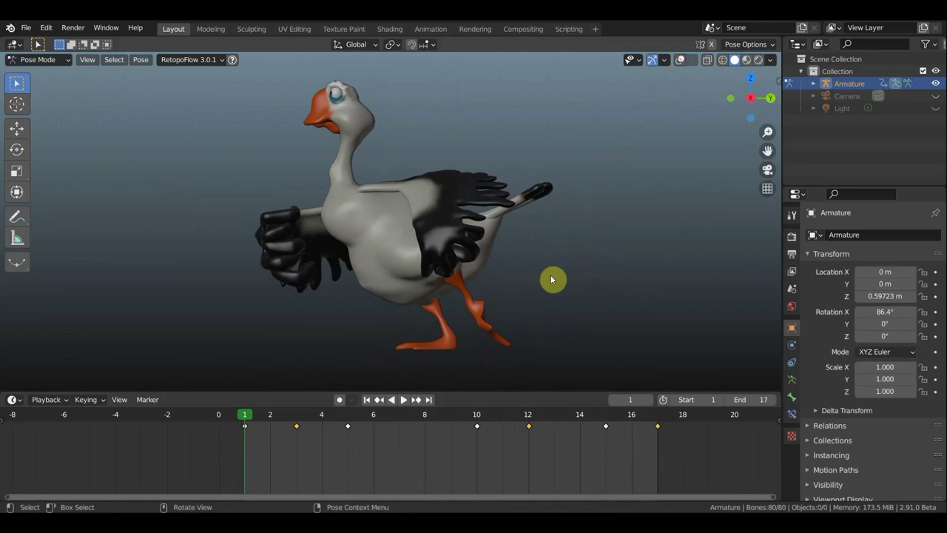
Inspect the frame-1 pose from the front and orbiting, then restore the overlays
key(KP_1)
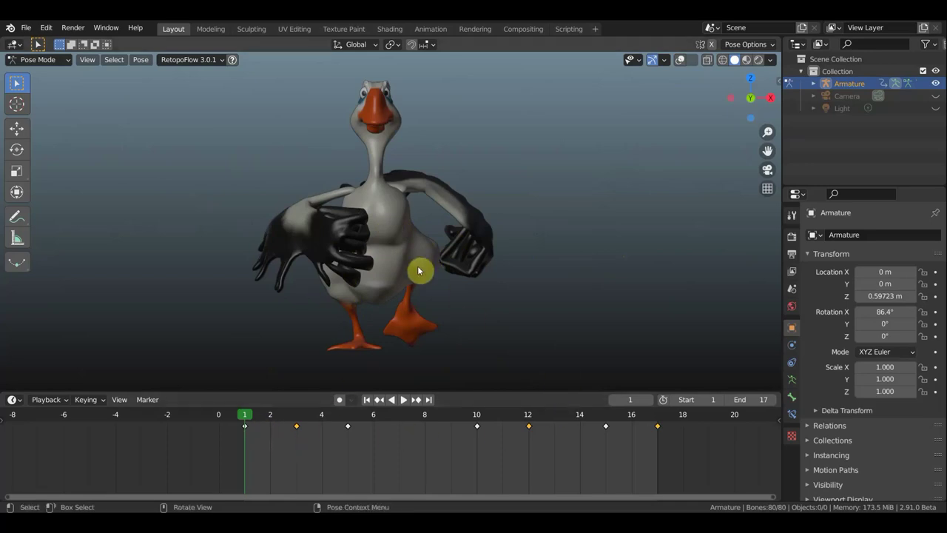
click(681, 59)
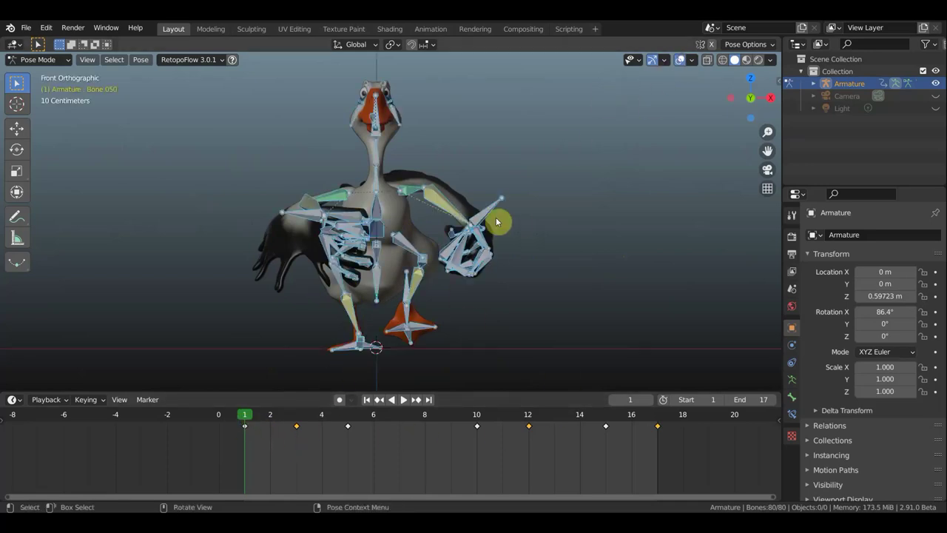
click(681, 59)
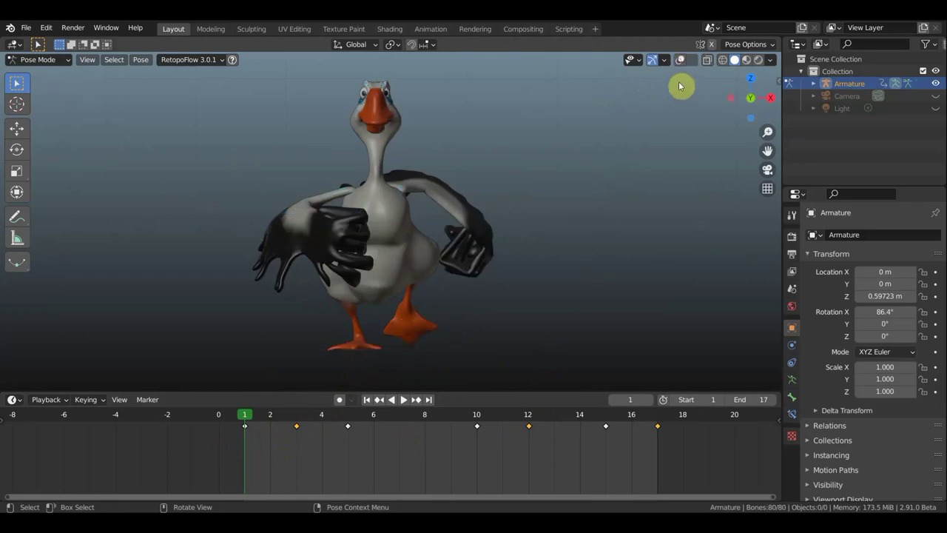
middle_drag(565, 208, 434, 222)
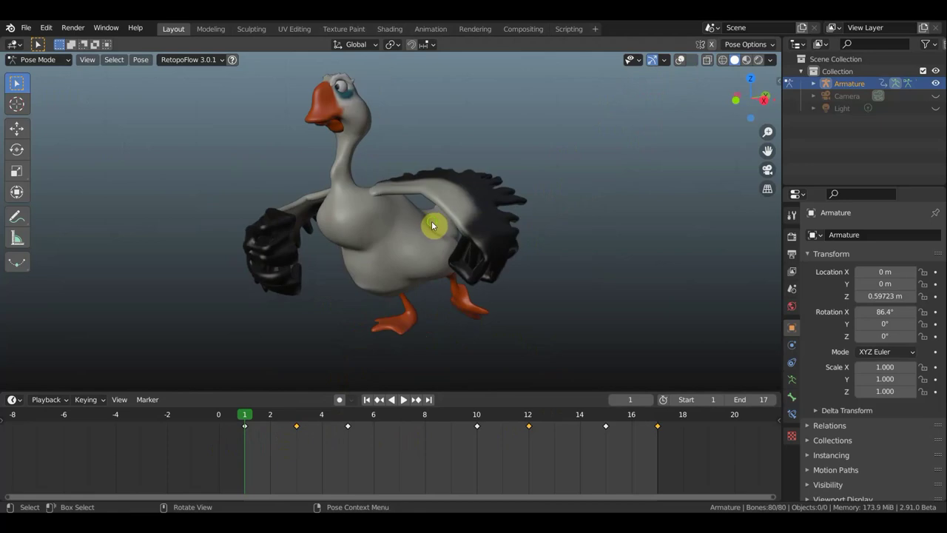
middle_drag(545, 248, 535, 253)
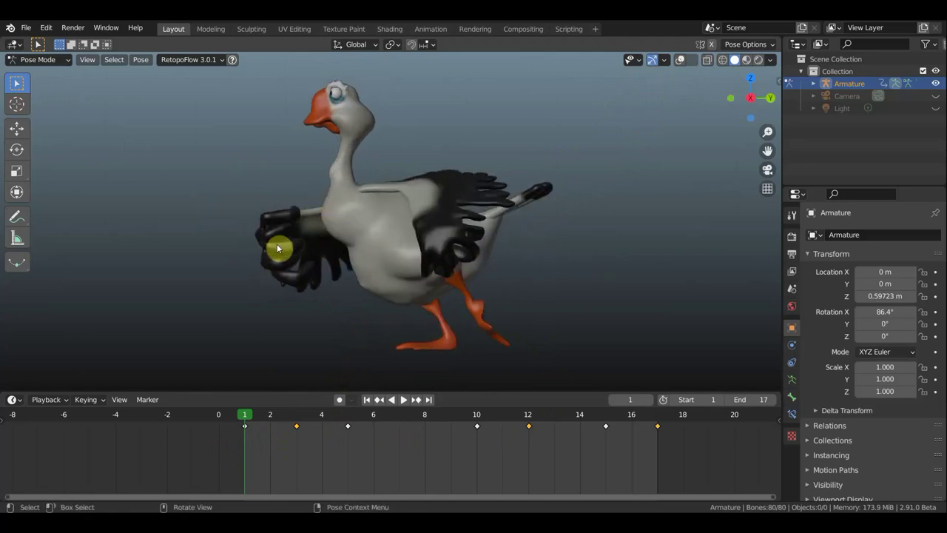
mouse_move(455, 218)
middle_down()
mouse_move(539, 239)
mouse_move(651, 239)
mouse_move(359, 227)
middle_up()
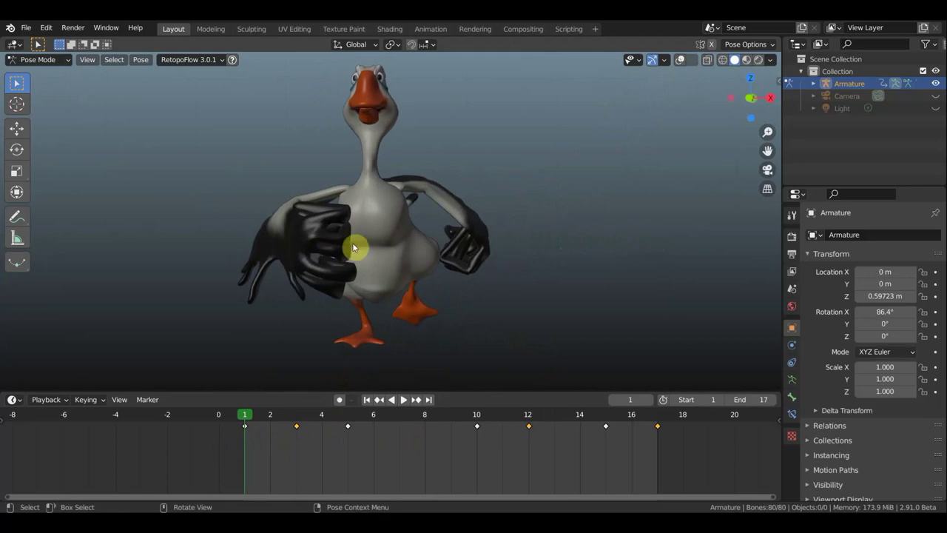
click(682, 62)
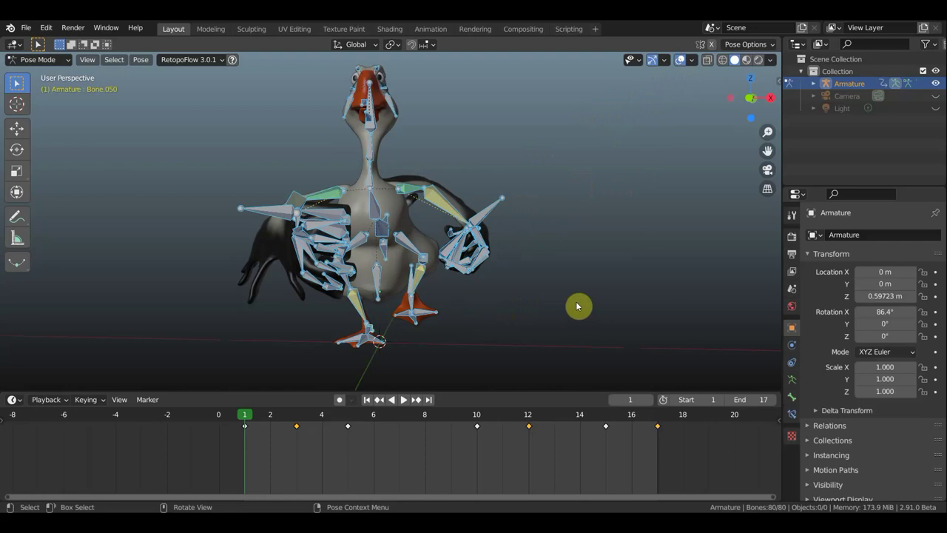
Select the spine, left arm and hand bones and move them about 0.13 m sideways
key(KP_7)
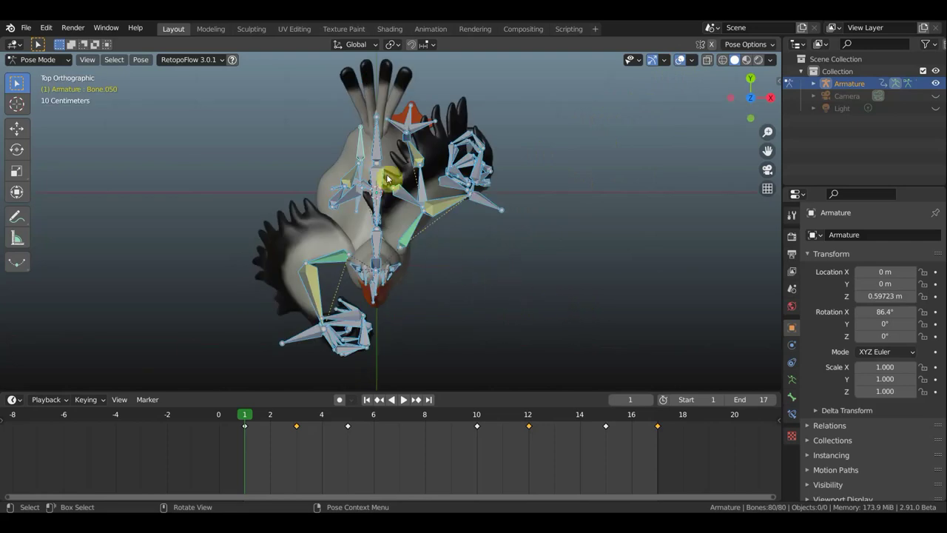
click(383, 177)
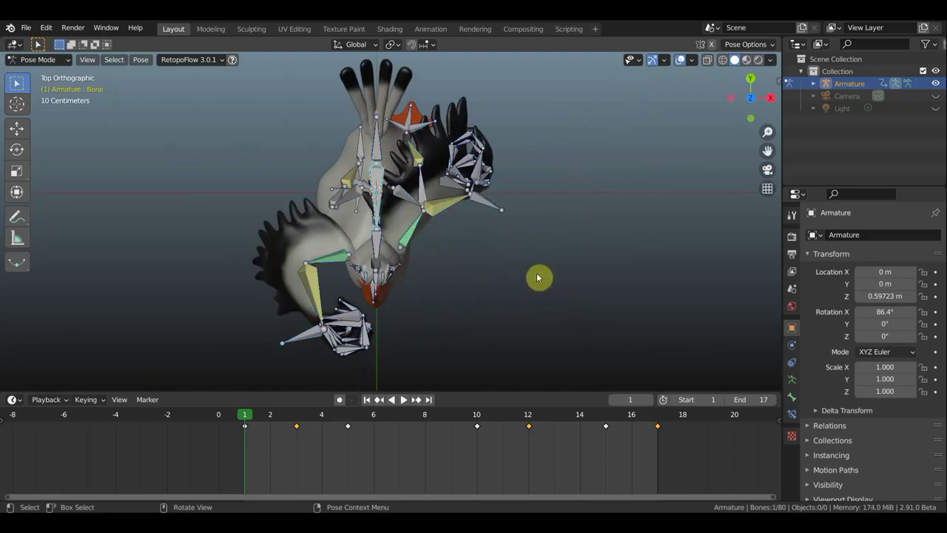
key(KP_1)
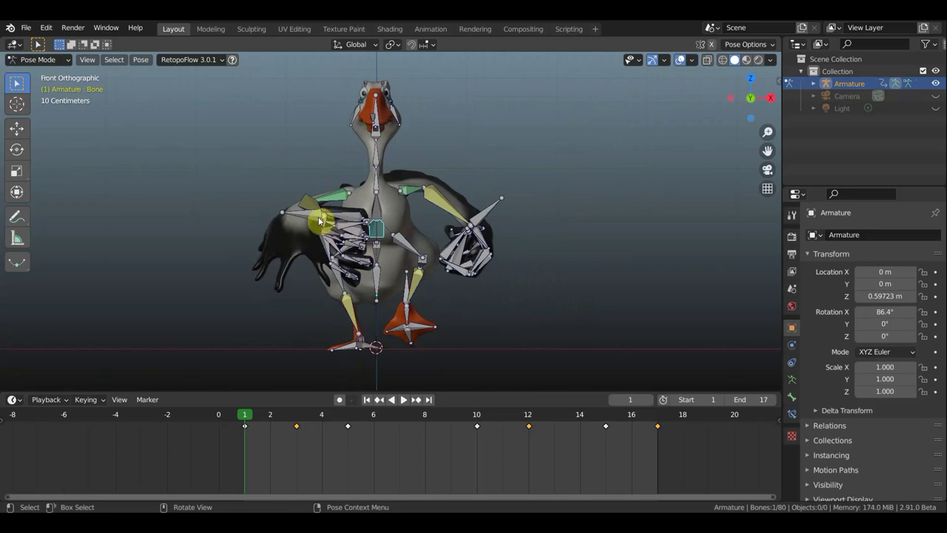
shift+click(487, 216)
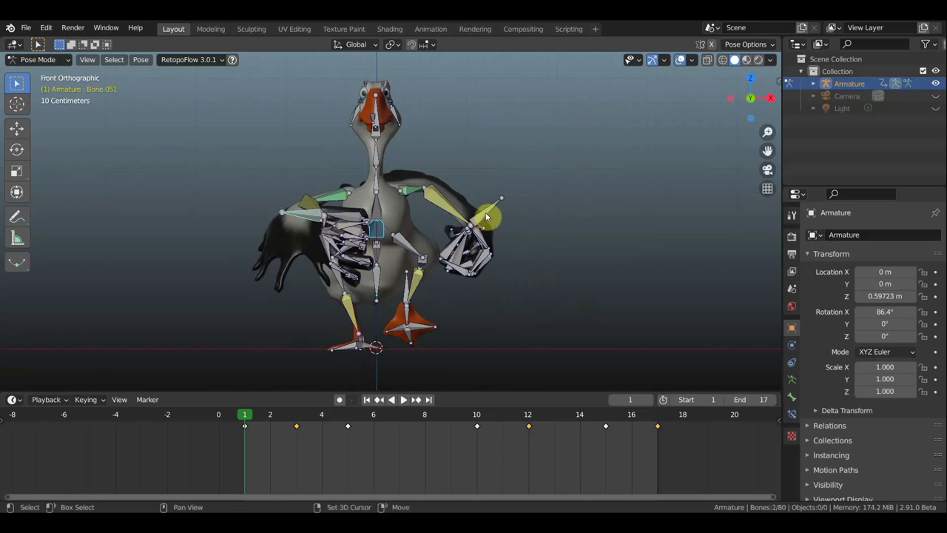
shift+click(509, 228)
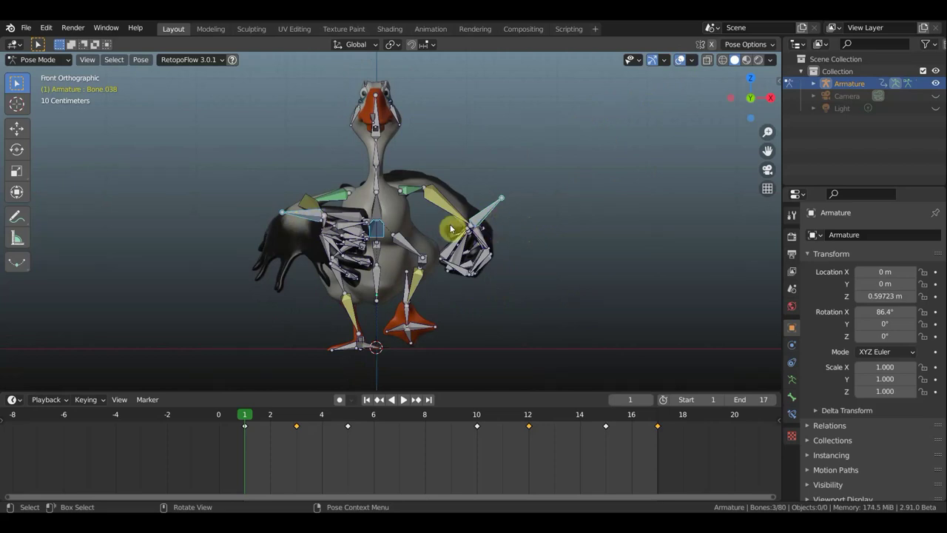
key(g)
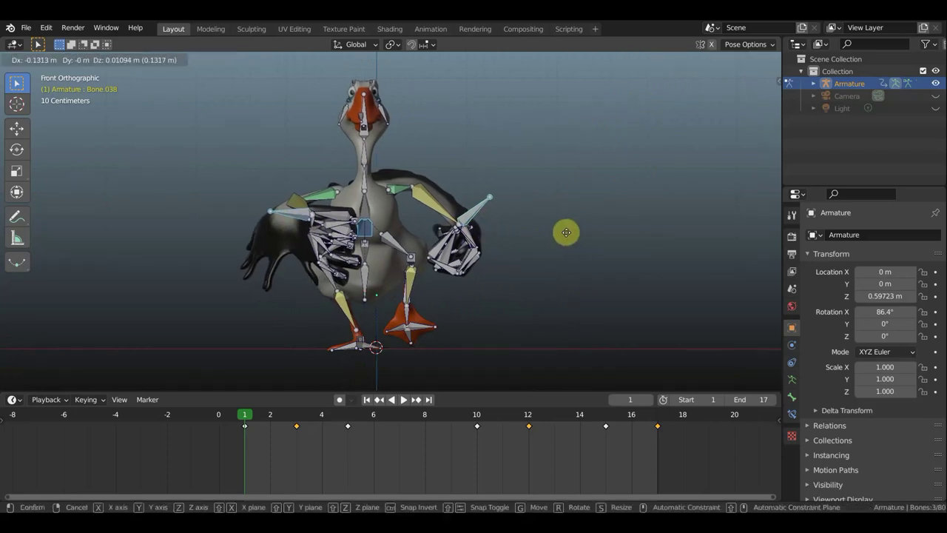
click(566, 230)
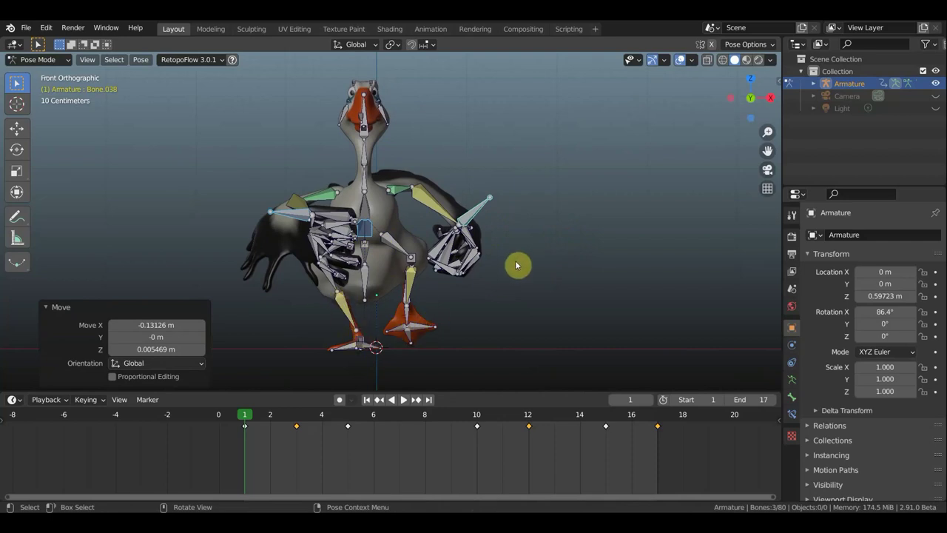
Rotate the selected bones about -4.49° from the top view
key(KP_7)
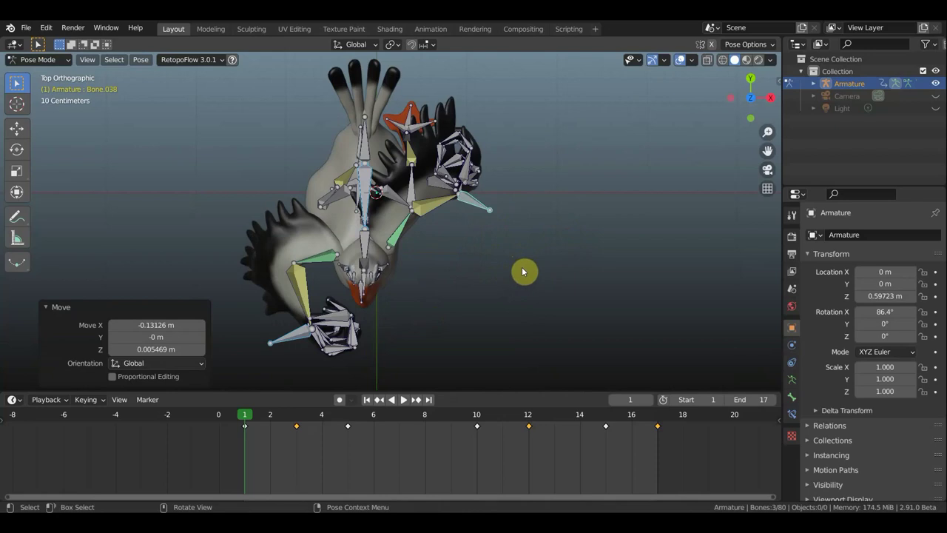
key(r)
click(518, 278)
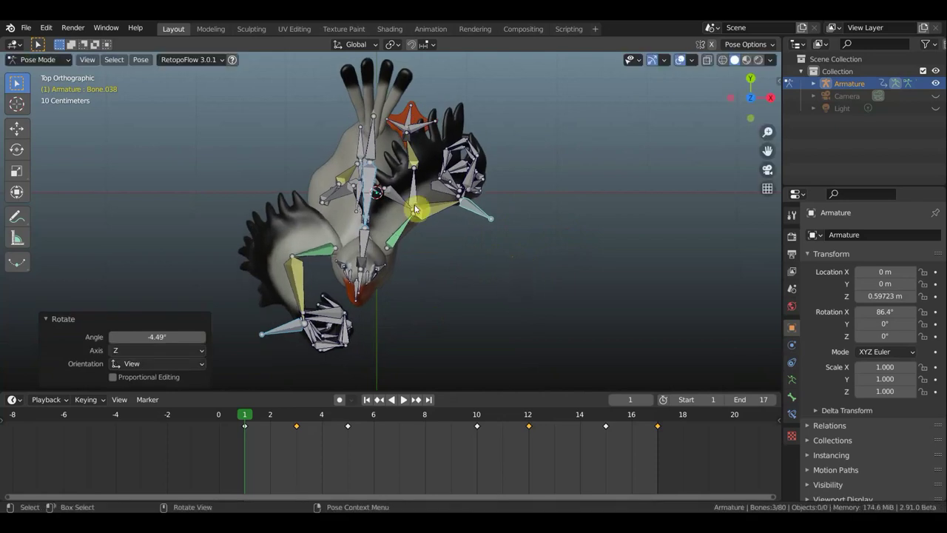
mouse_move(467, 318)
middle_down()
mouse_move(484, 143)
mouse_move(483, 180)
middle_up()
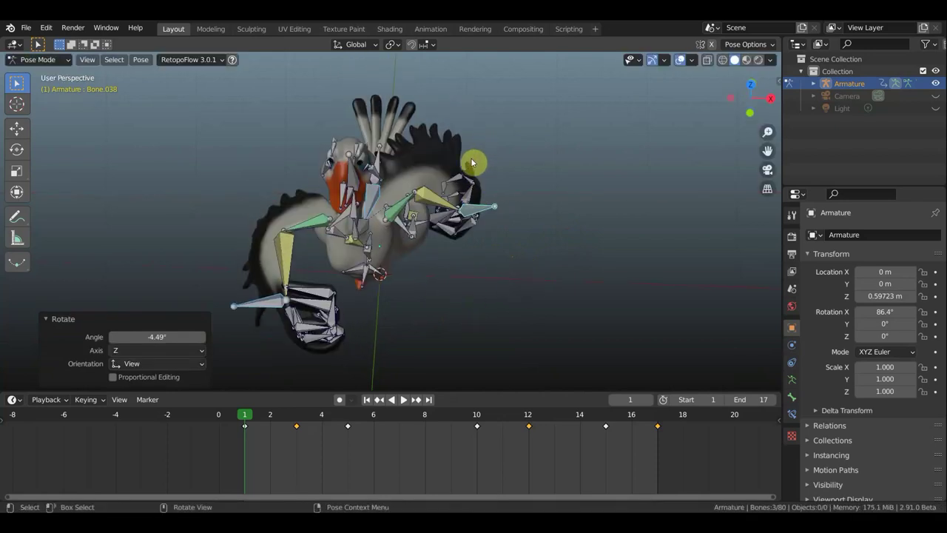
key(KP_1)
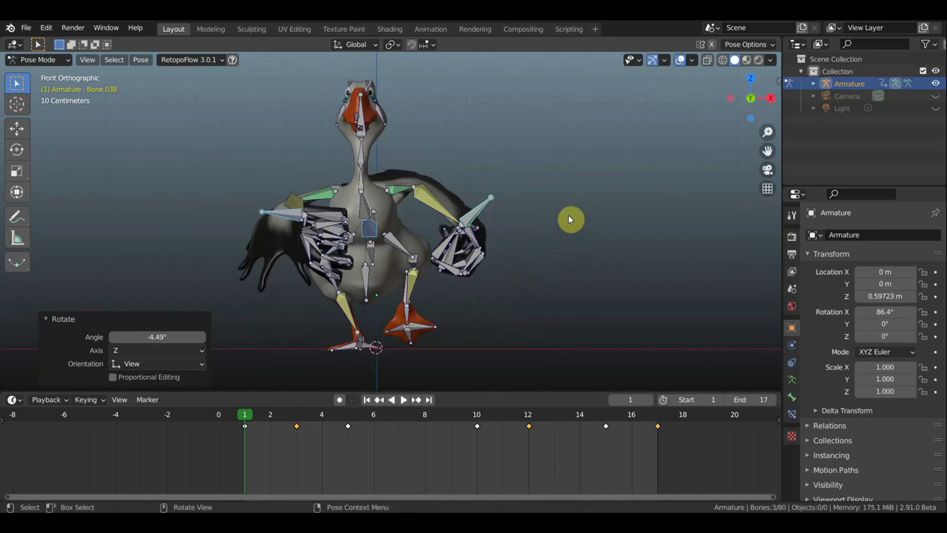
Rotate the selected bones again, then tilt the neck bone about -3.74°
key(r)
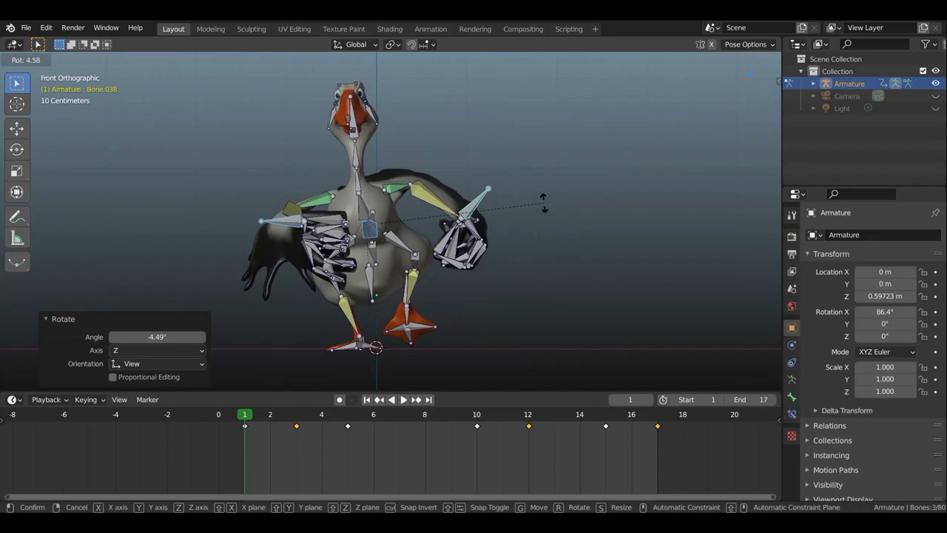
click(544, 202)
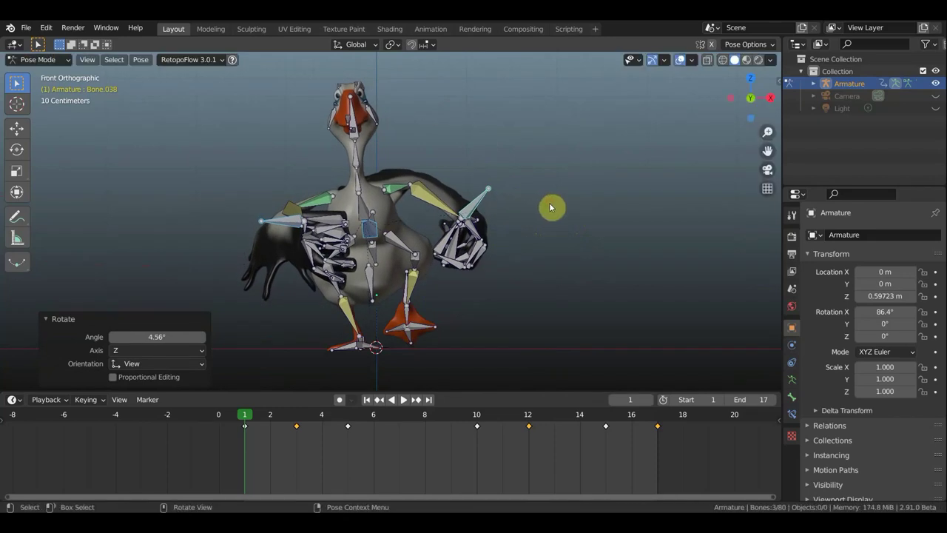
click(360, 176)
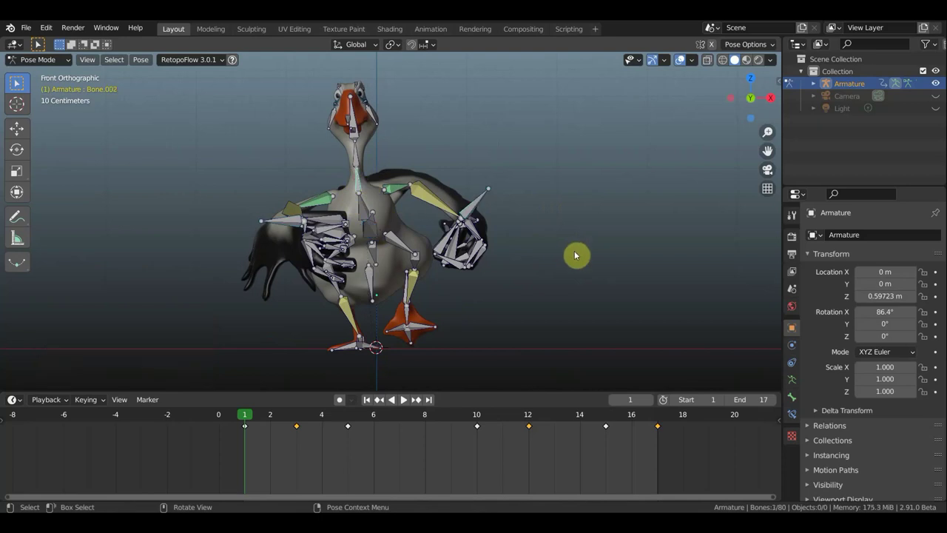
key(r)
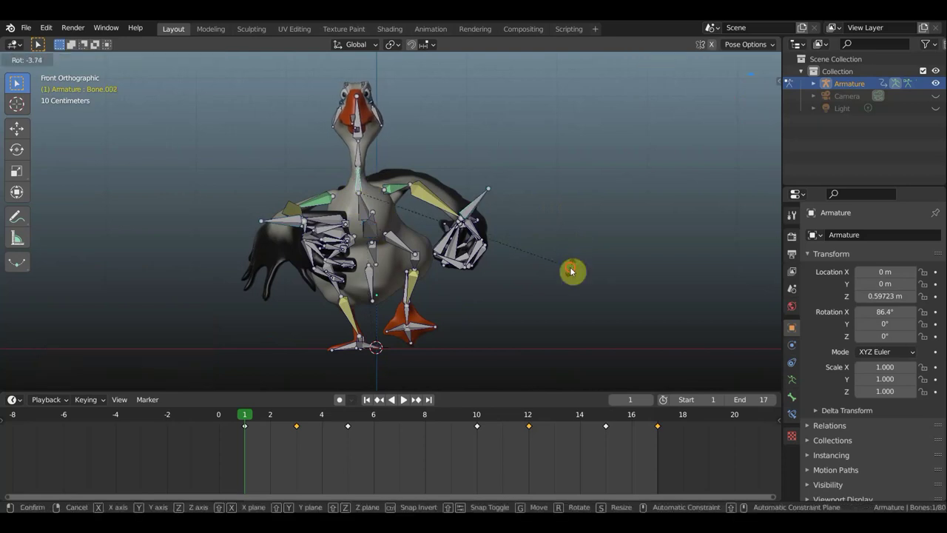
click(347, 159)
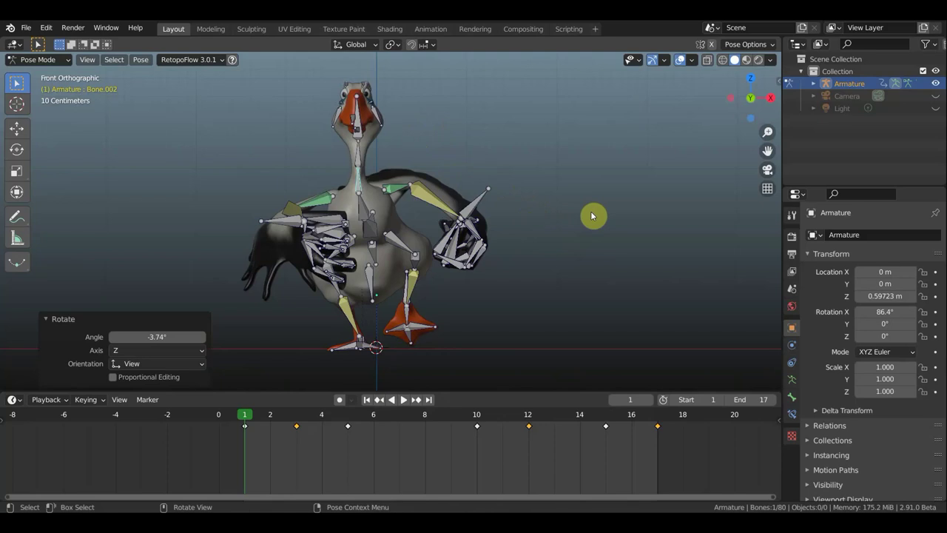
Key location and rotation for all bones at frame 1
key(a)
key(i)
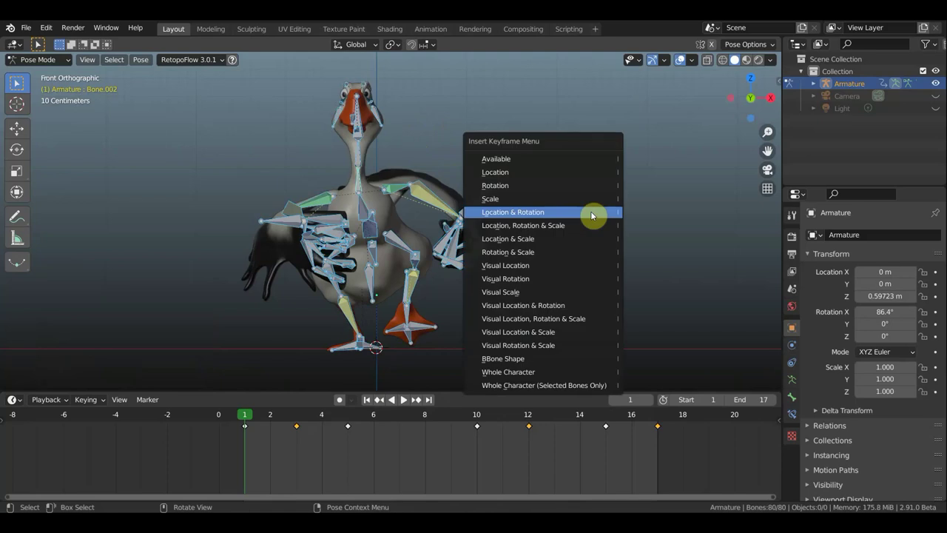
click(593, 216)
Delete the frame 17 key and replace it with a duplicate of the frame 1 key
drag(676, 442, 651, 427)
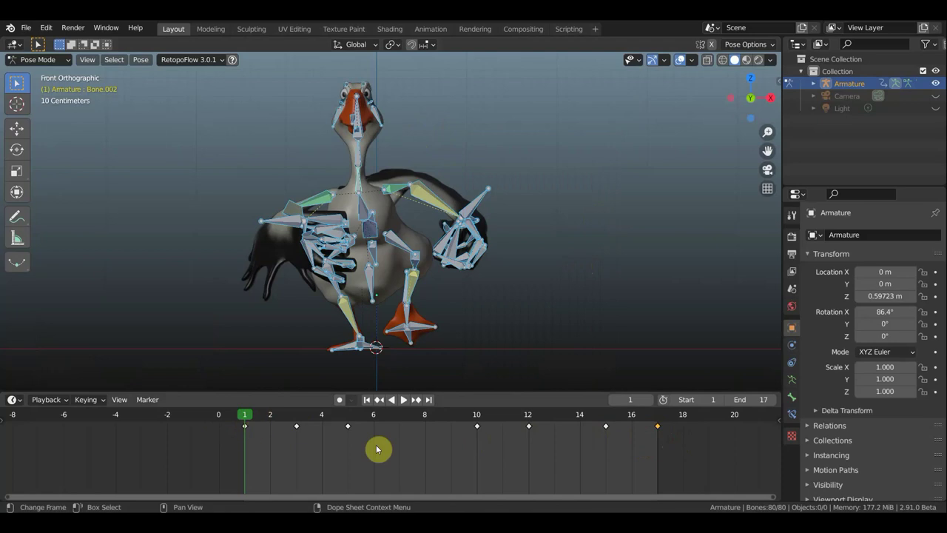
key(x)
click(649, 454)
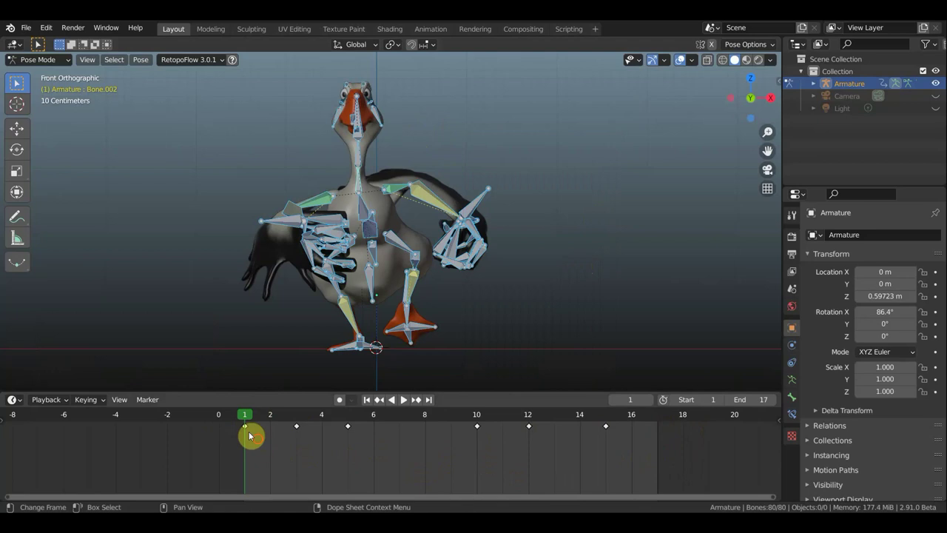
key(shift+d)
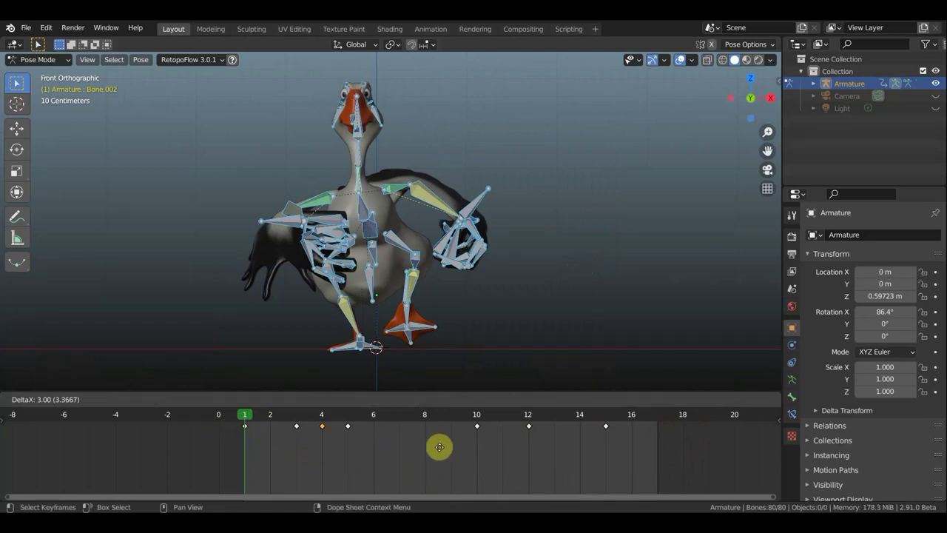
click(664, 447)
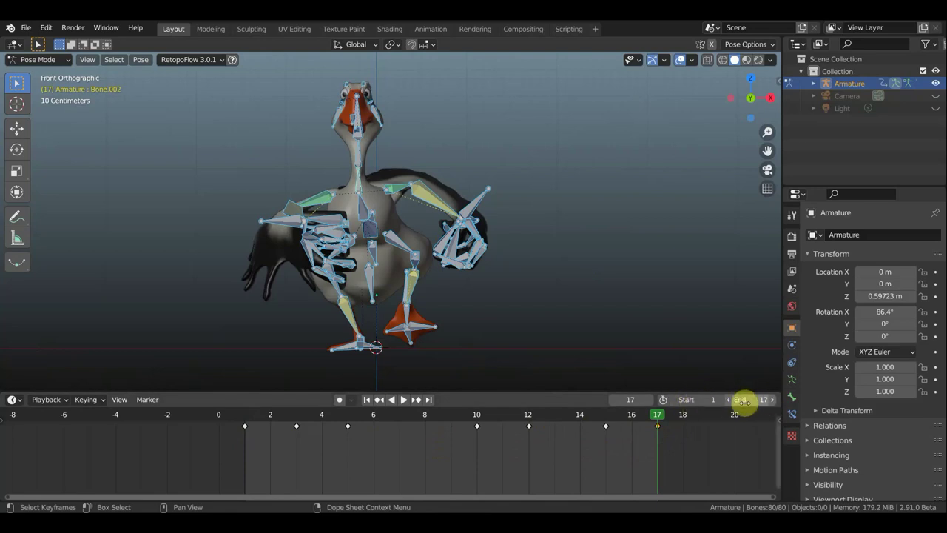
click(299, 417)
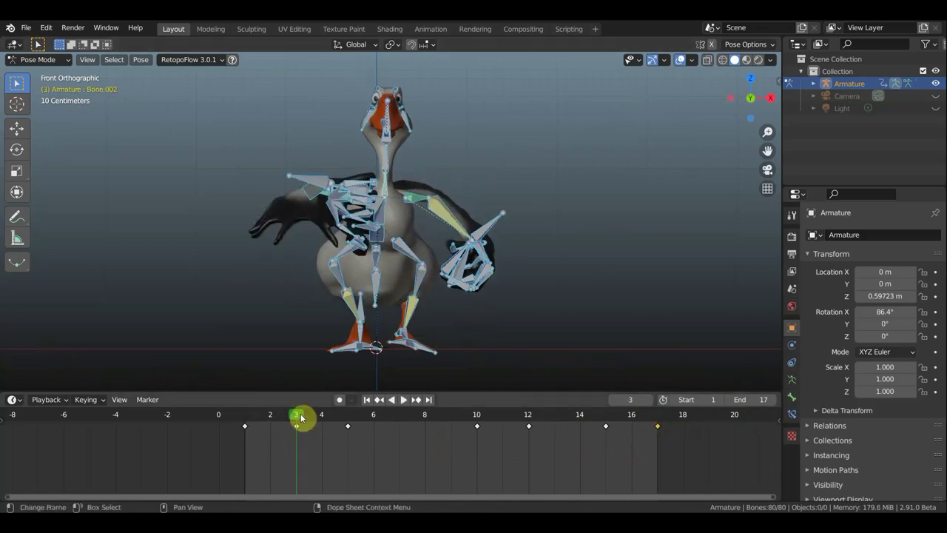
Review the frame 5 pose from the side, then move to frame 10
click(352, 419)
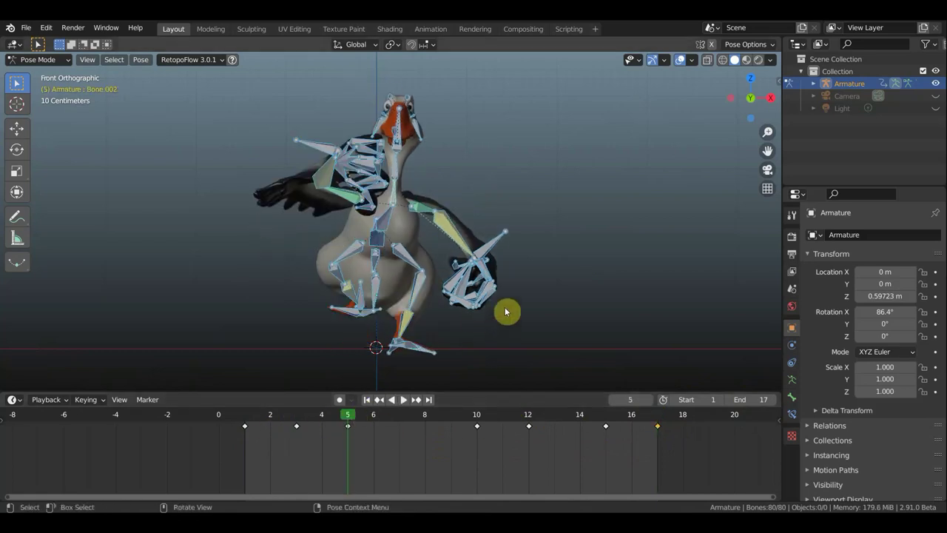
mouse_move(510, 322)
middle_down()
mouse_move(476, 341)
mouse_move(497, 364)
mouse_move(514, 322)
middle_up()
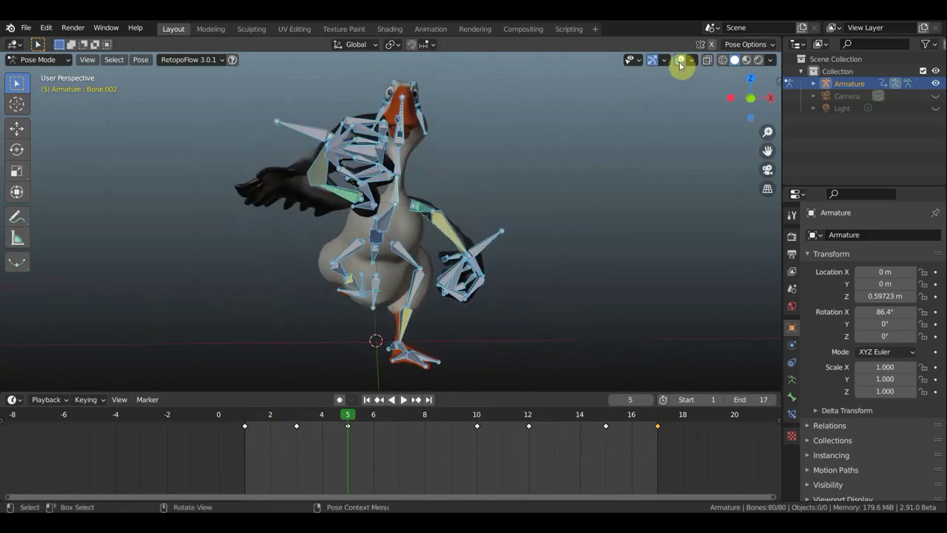
click(680, 62)
key(KP_3)
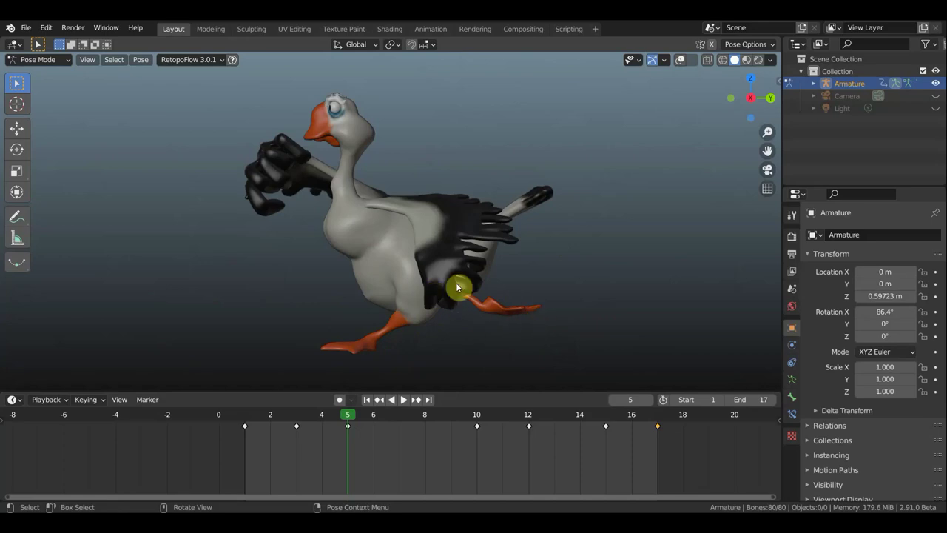
click(680, 60)
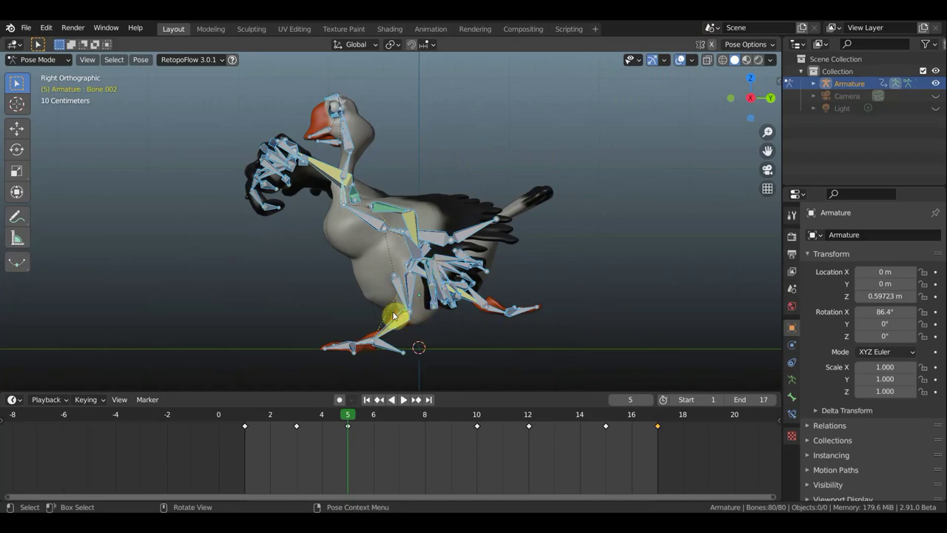
click(478, 420)
key(space)
key(space)
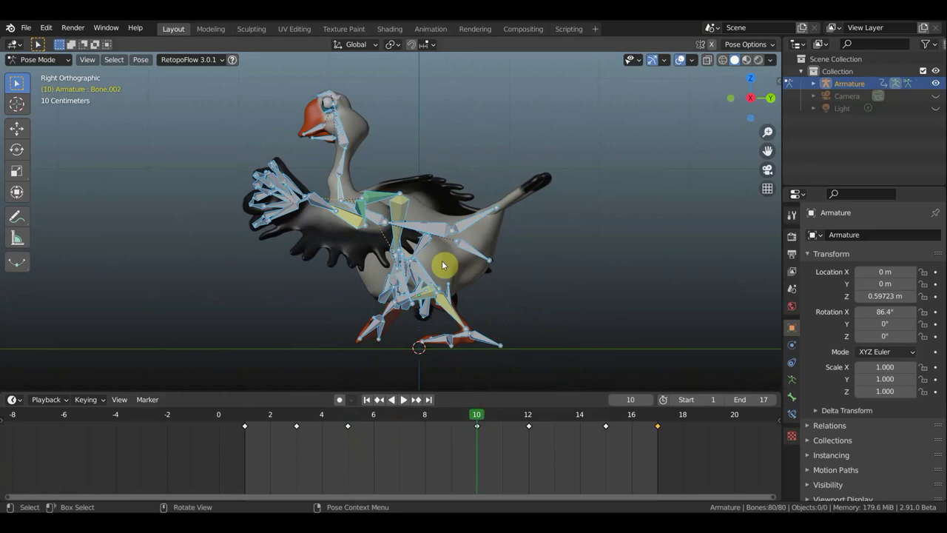
Select the wing and arm bones and lift them about 0.06 m
click(447, 232)
mouse_move(447, 232)
middle_down()
mouse_move(611, 249)
mouse_move(458, 217)
middle_up()
shift+click(438, 205)
shift+click(309, 237)
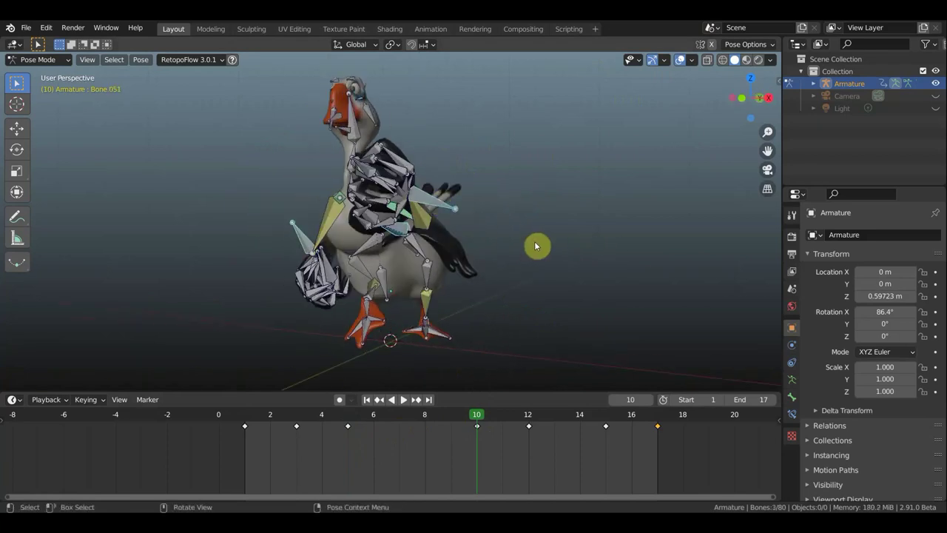
key(KP_3)
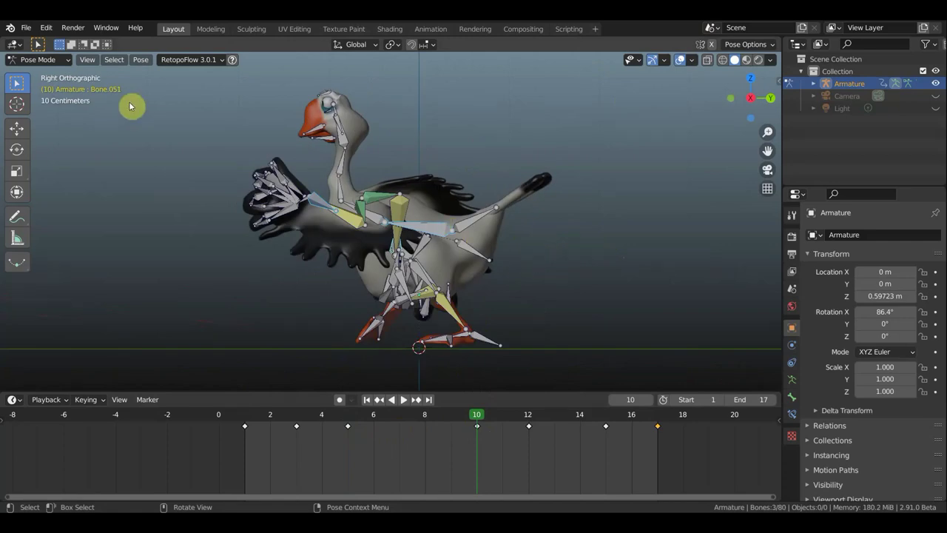
click(16, 128)
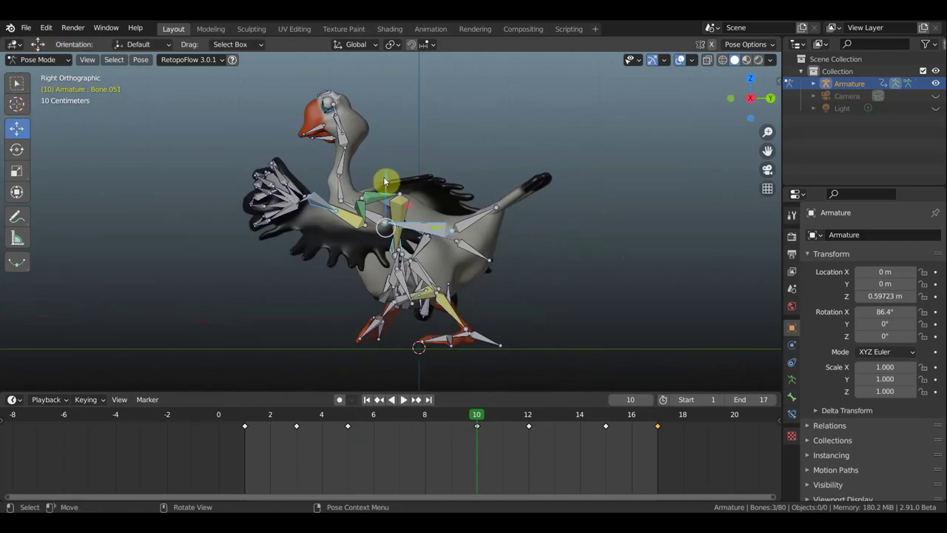
drag(386, 178, 387, 169)
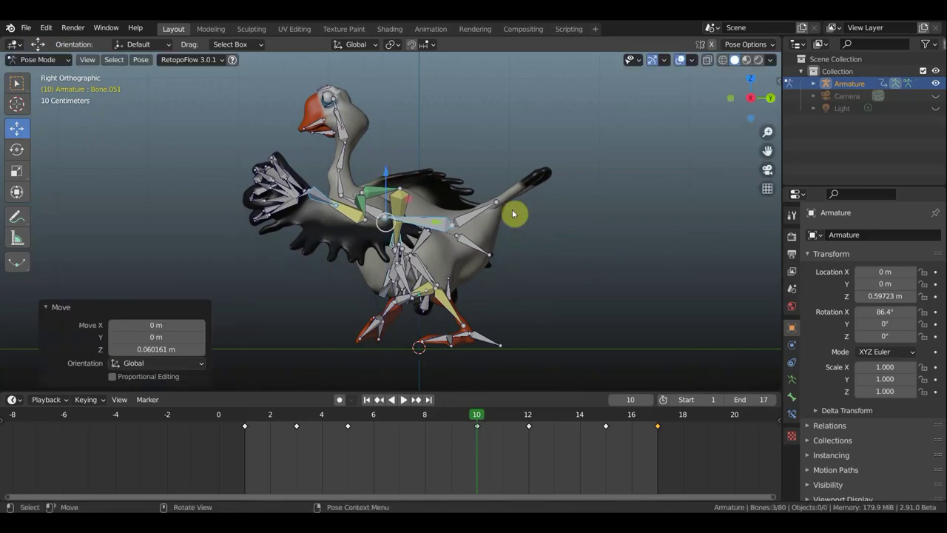
Key location and rotation for all bones at frame 10 and play the walk
key(a)
key(i)
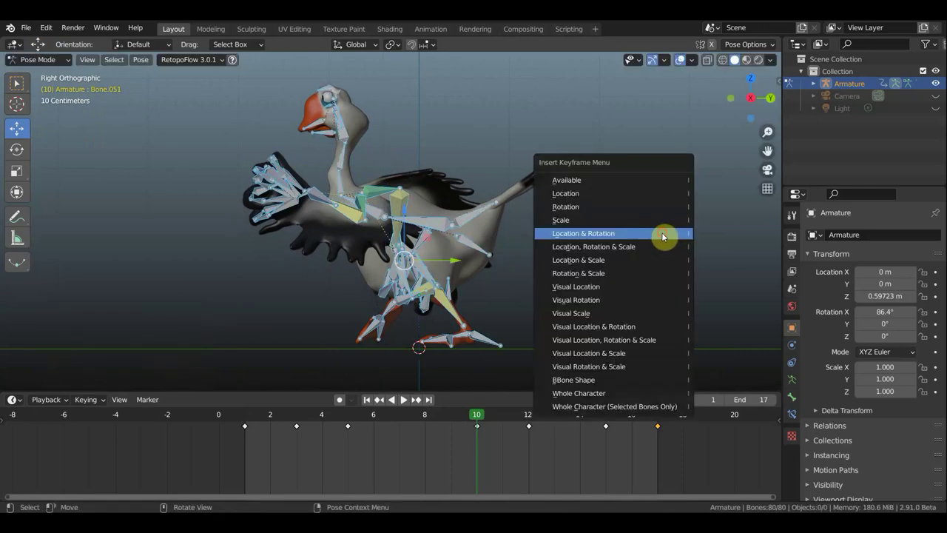
click(662, 235)
key(space)
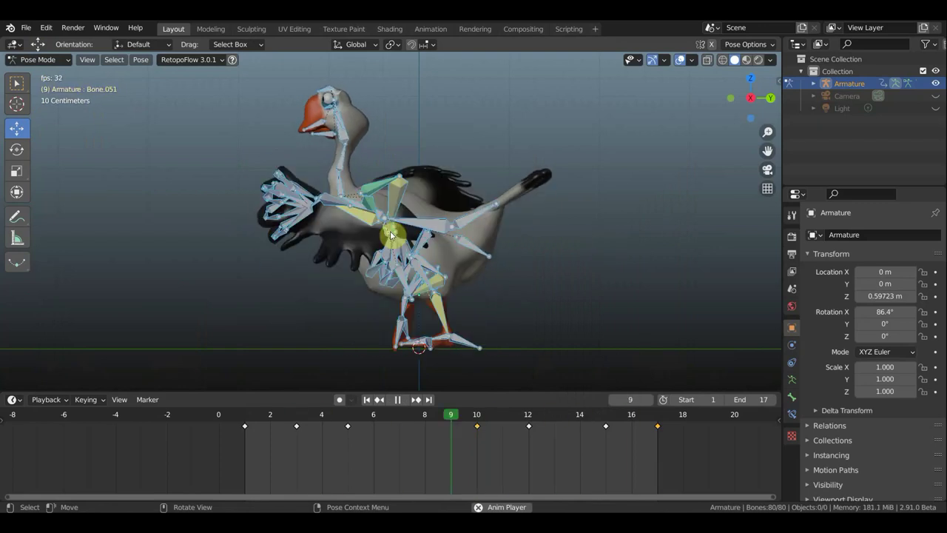
Stop playback with overlays hidden, step through frames 10, 12 and 15, and orbit to the front
click(681, 59)
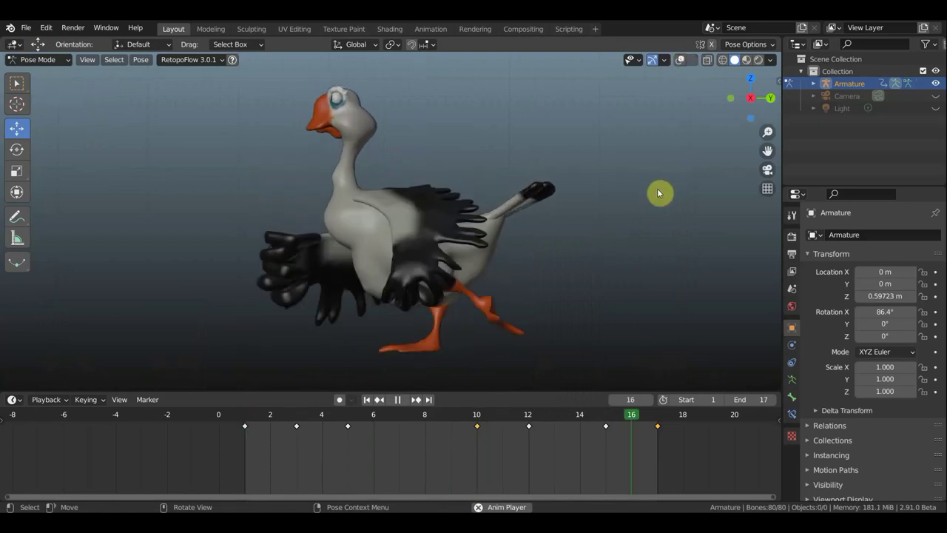
key(space)
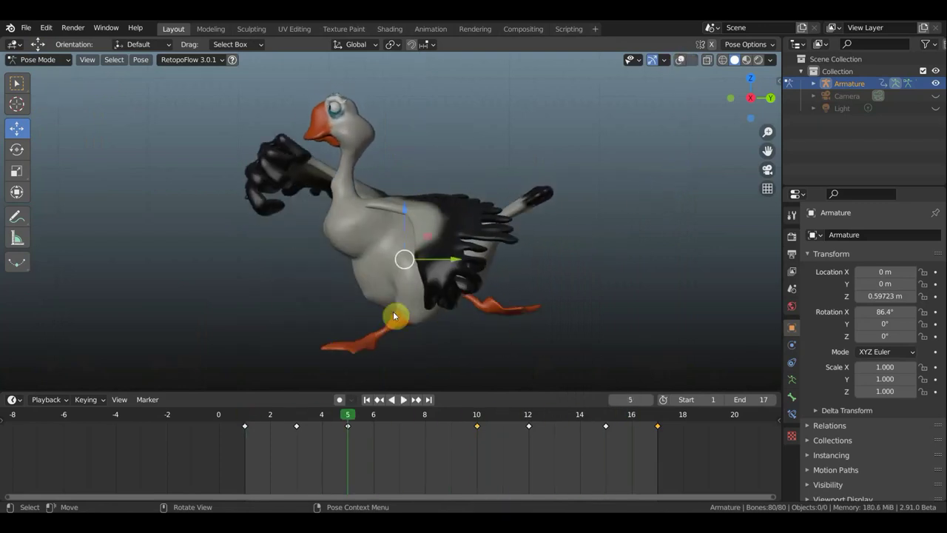
click(478, 414)
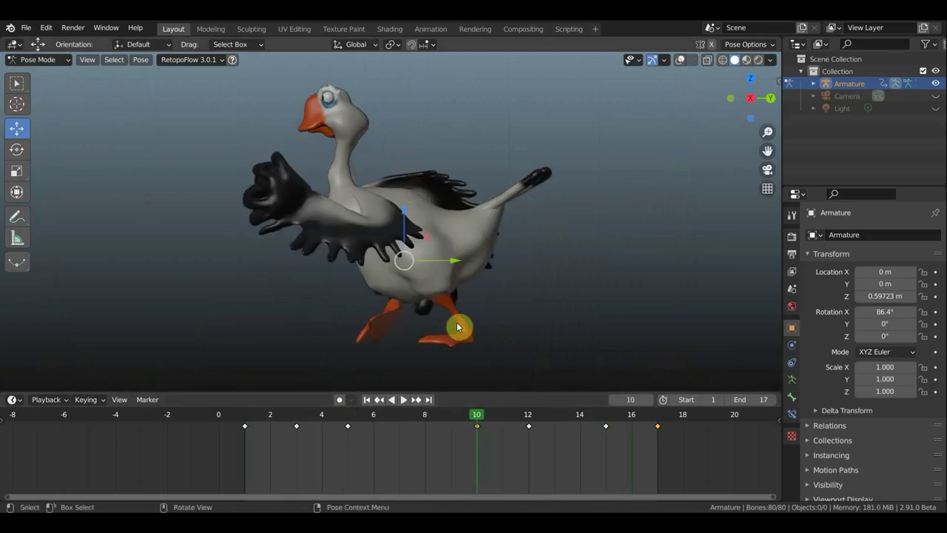
click(478, 433)
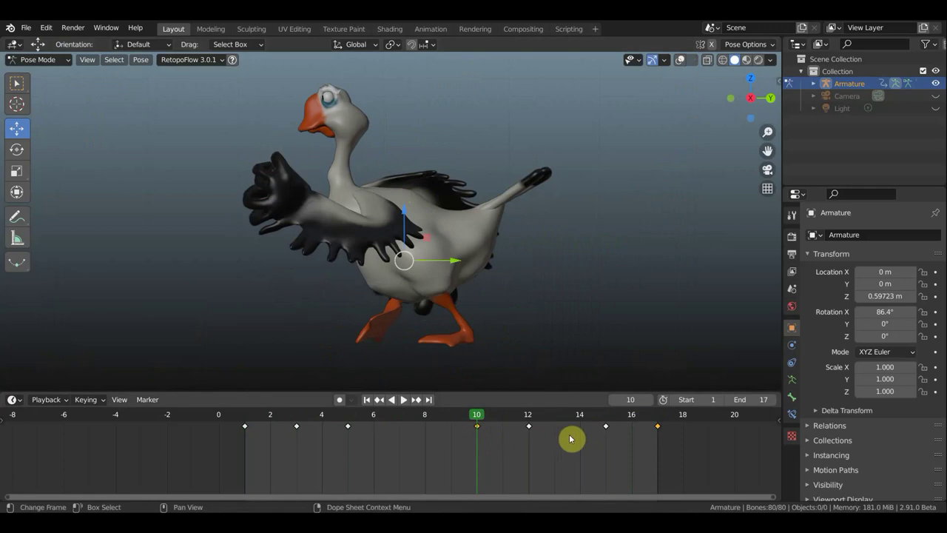
click(528, 419)
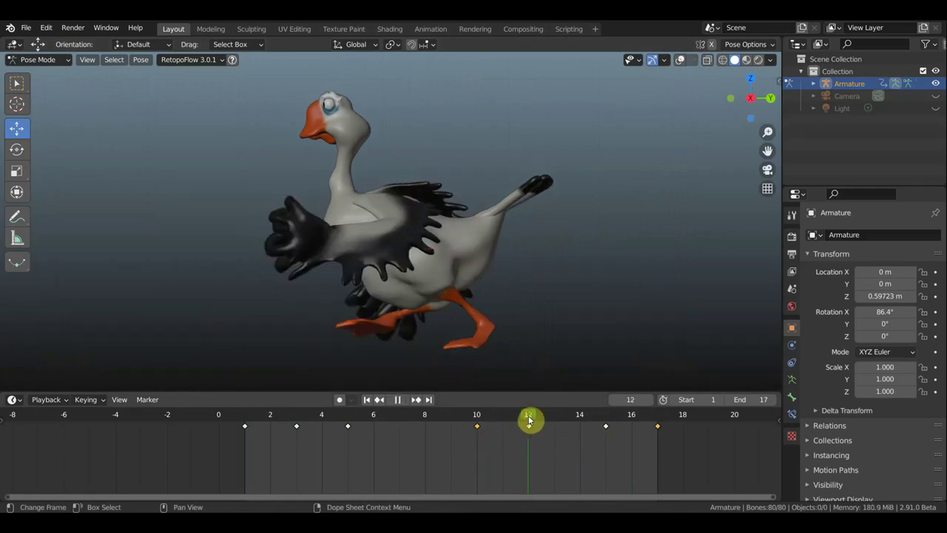
click(604, 420)
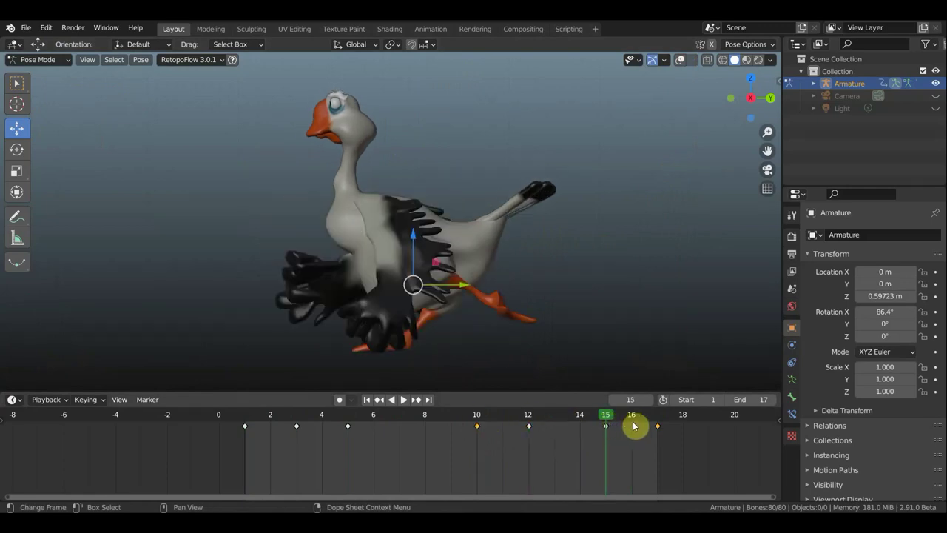
middle_drag(528, 329, 683, 334)
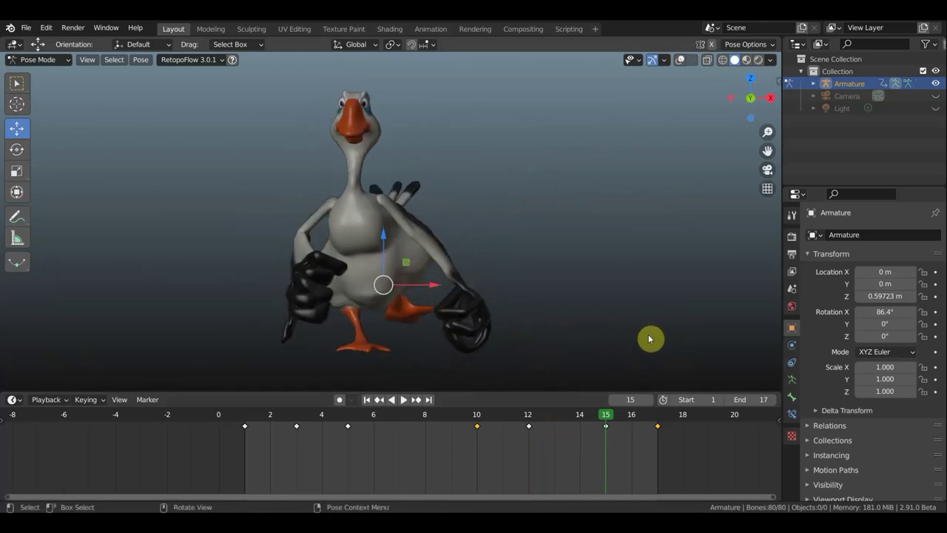
Move the arm bone about -0.055 m on X and 0.197 m on Z
click(680, 60)
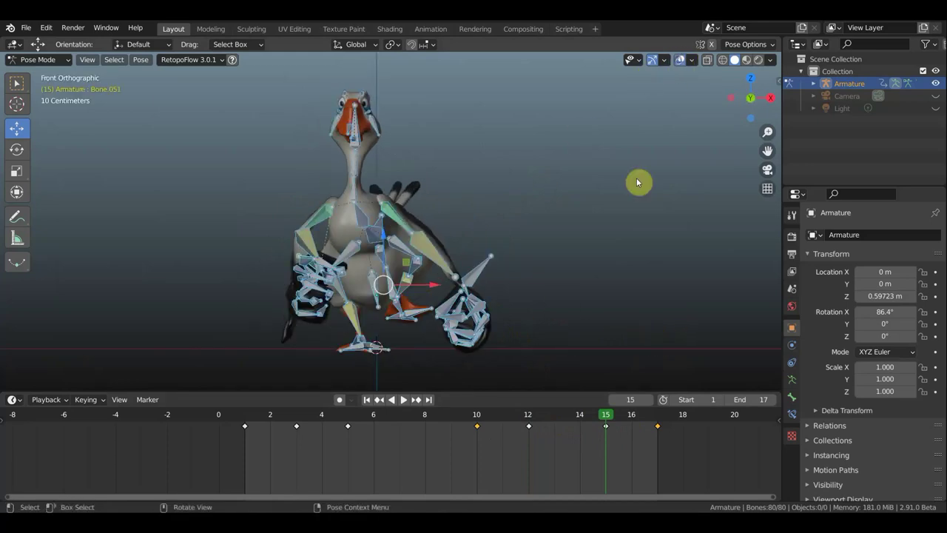
click(490, 281)
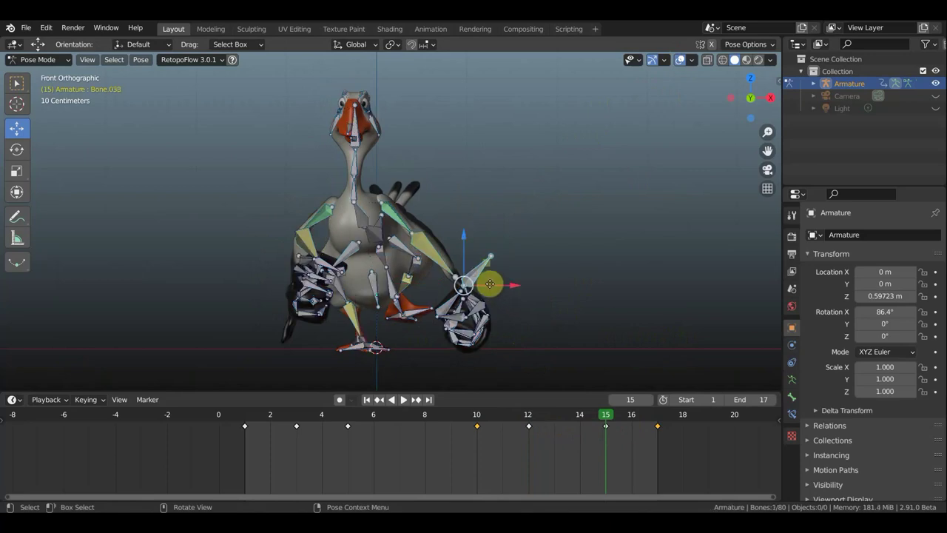
key(g)
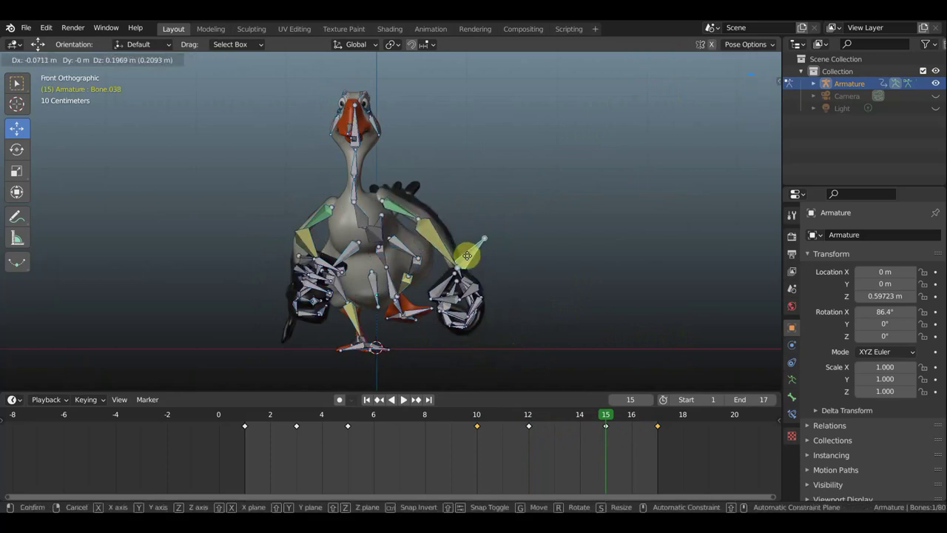
click(459, 263)
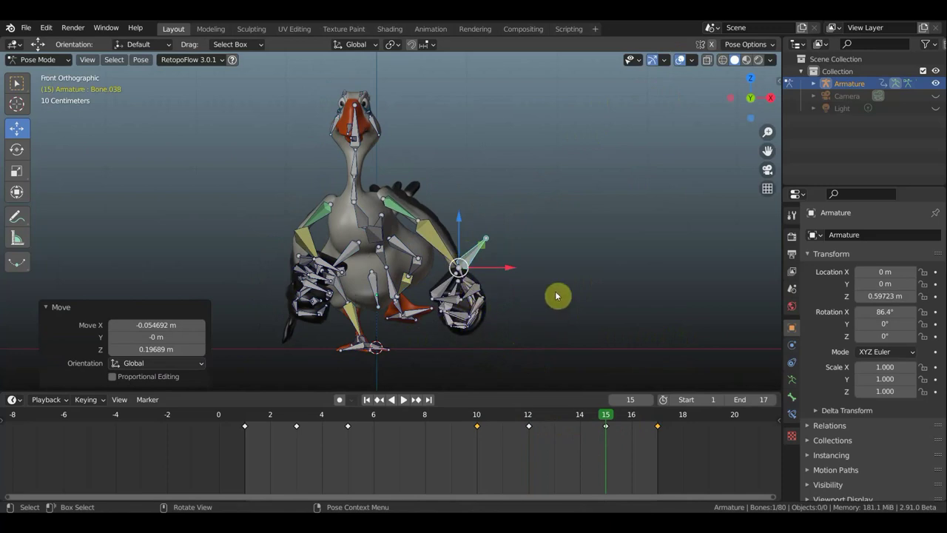
Key location and rotation for all bones at frame 15
key(a)
key(i)
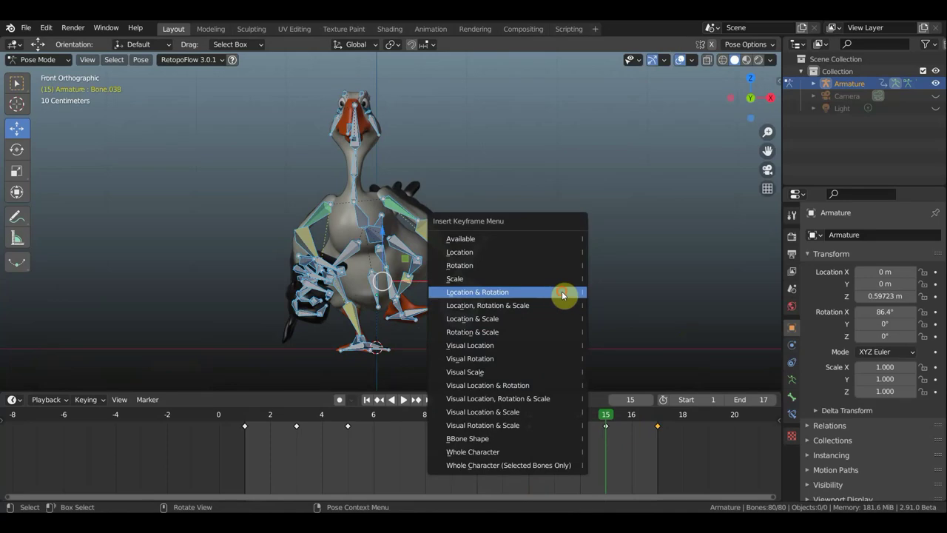
click(554, 291)
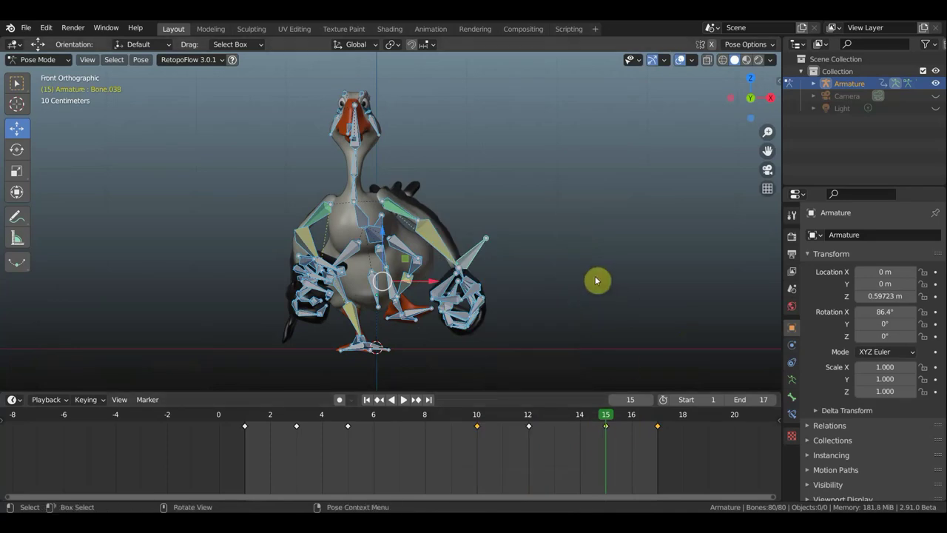
key(KP_7)
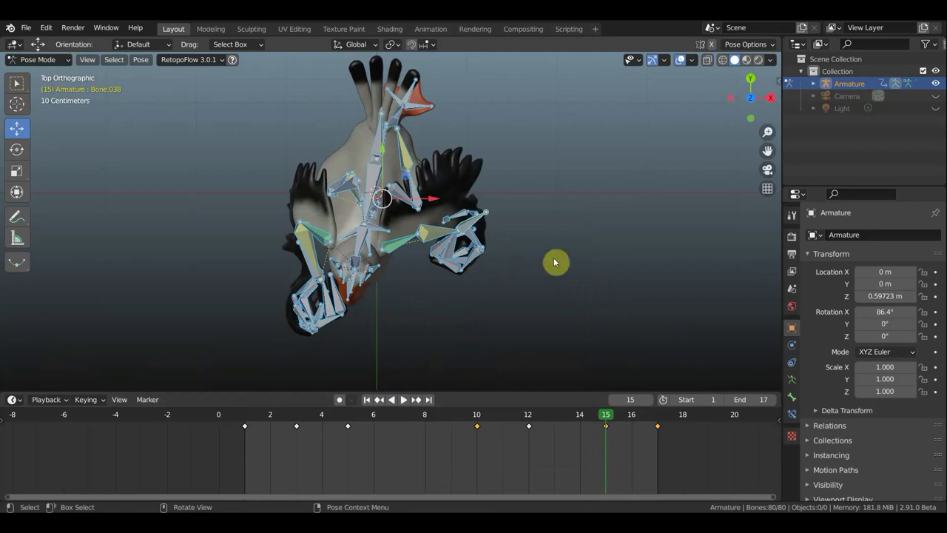
Check the poses at frames 5, 3, 1, 15 and 17 from the front
key(KP_1)
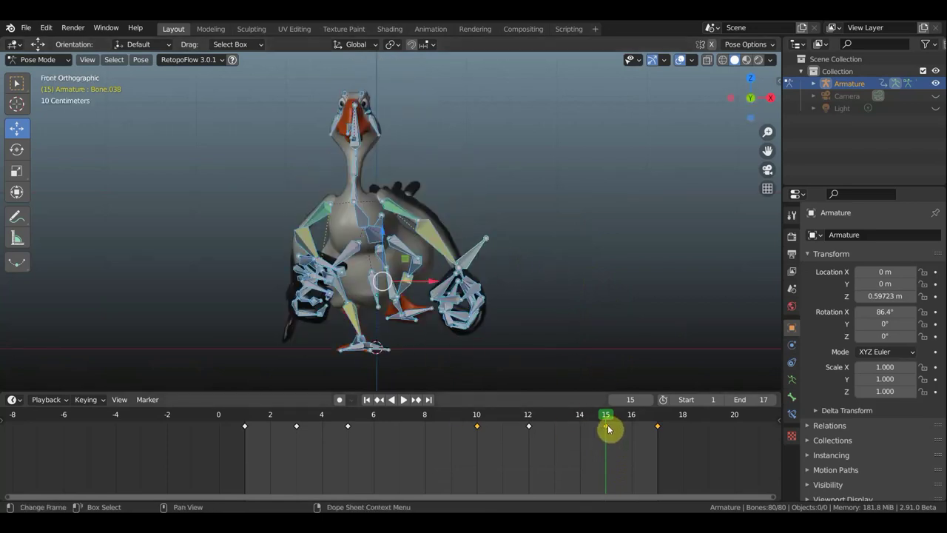
click(350, 418)
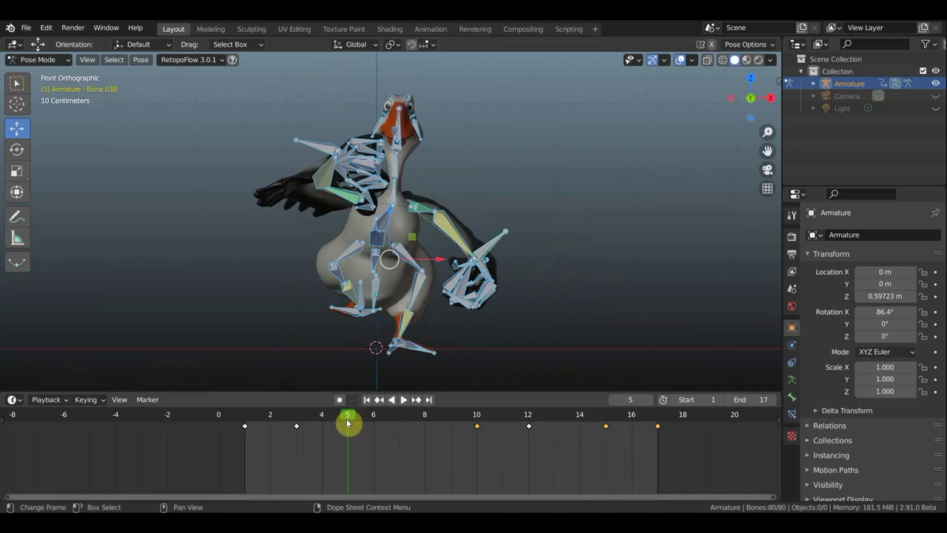
click(296, 420)
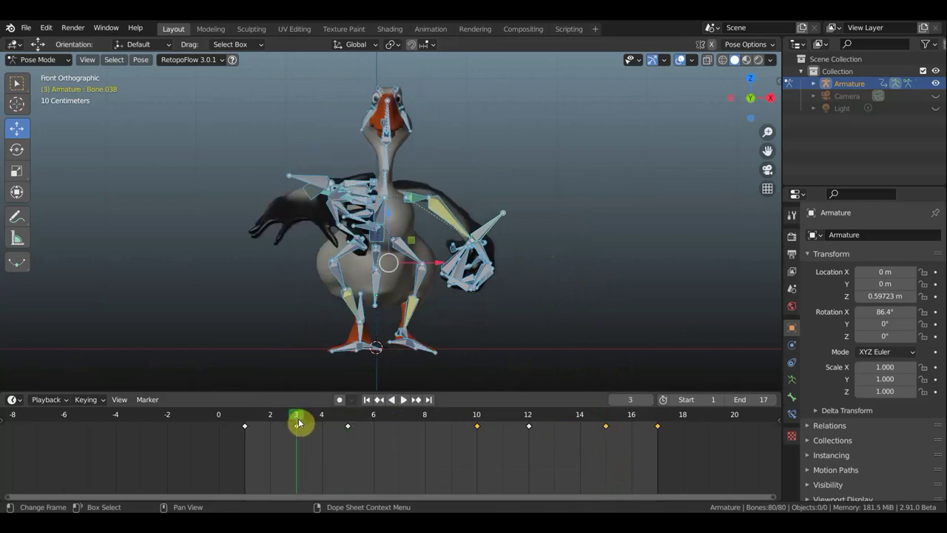
click(247, 423)
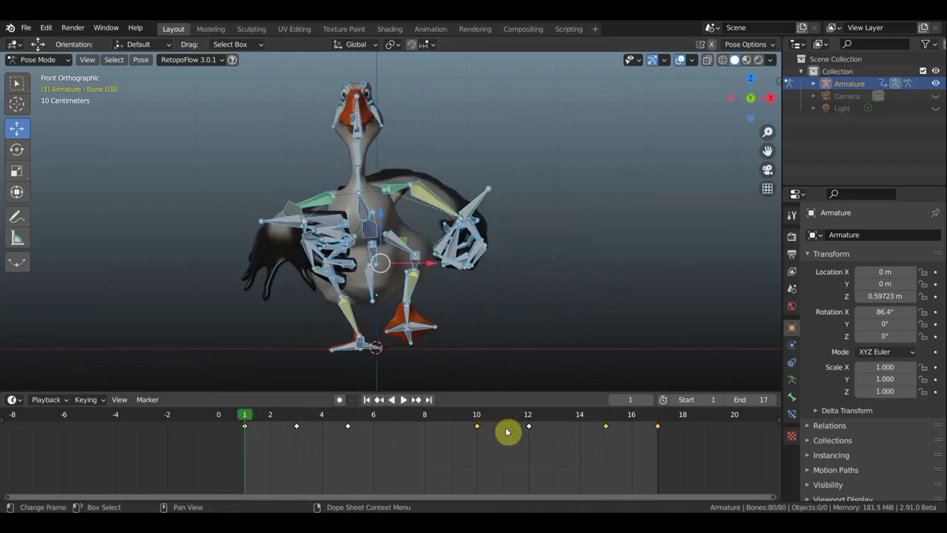
click(604, 423)
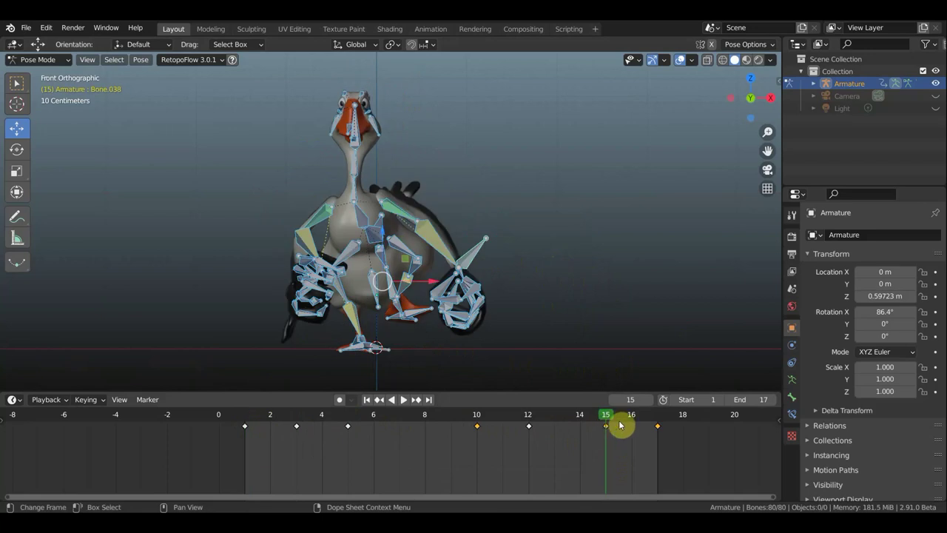
click(659, 422)
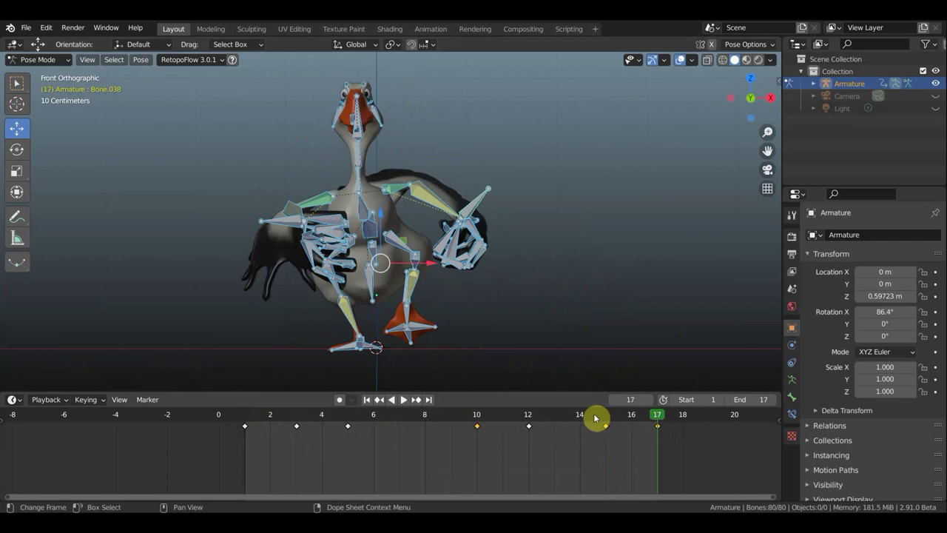
Play the walk cycle, scrub the final frames and stop on frame 5
key(space)
mouse_move(622, 419)
mouse_down()
mouse_move(663, 417)
mouse_move(580, 420)
mouse_move(664, 425)
mouse_move(315, 425)
mouse_move(431, 441)
mouse_up()
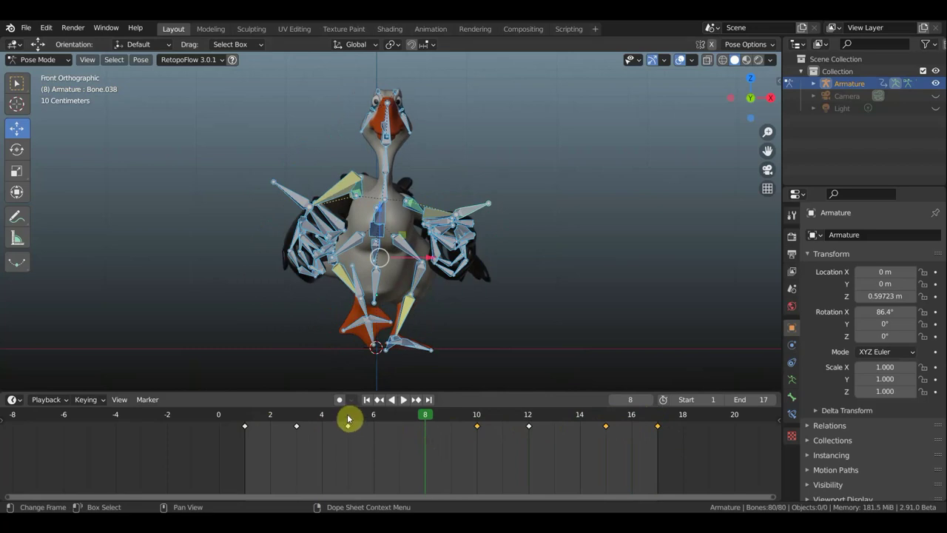
click(348, 419)
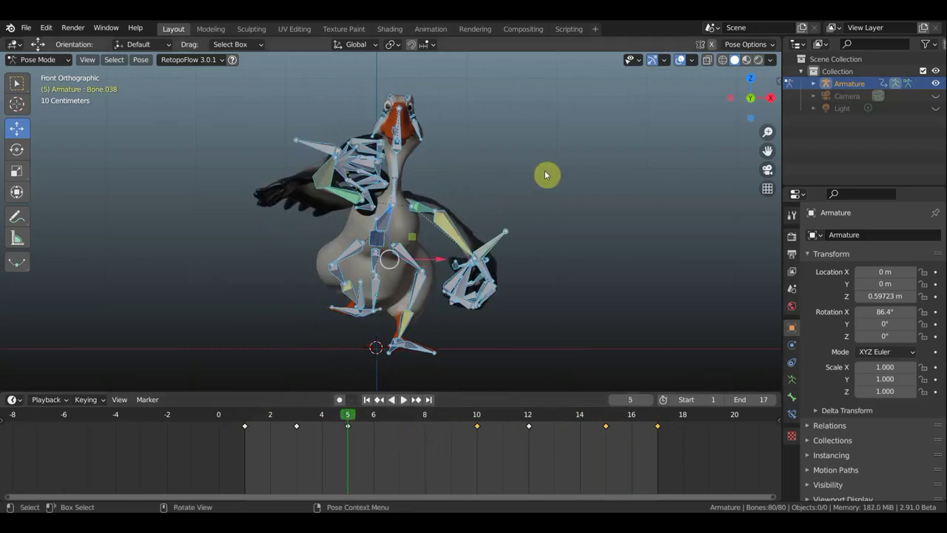
mouse_move(545, 188)
middle_down()
mouse_move(533, 239)
mouse_move(545, 319)
middle_up()
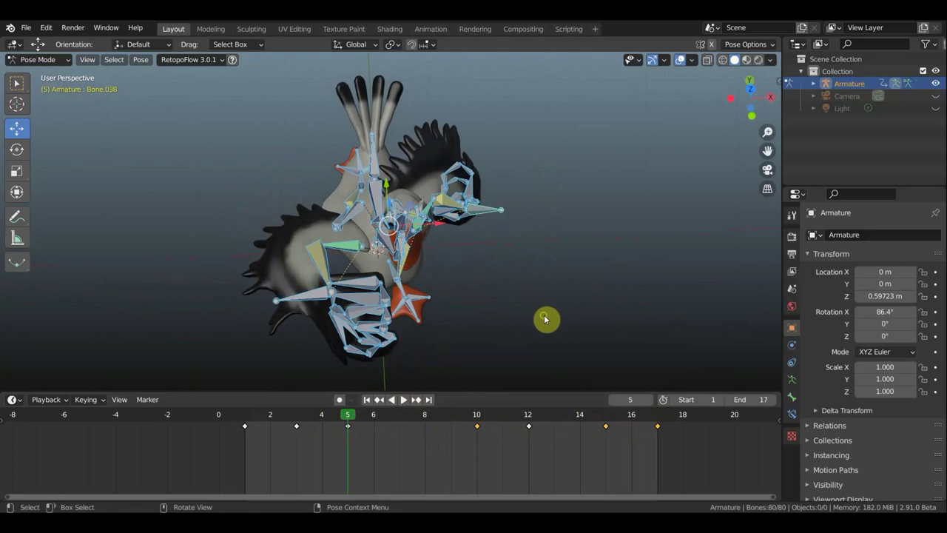
click(681, 61)
key(KP_3)
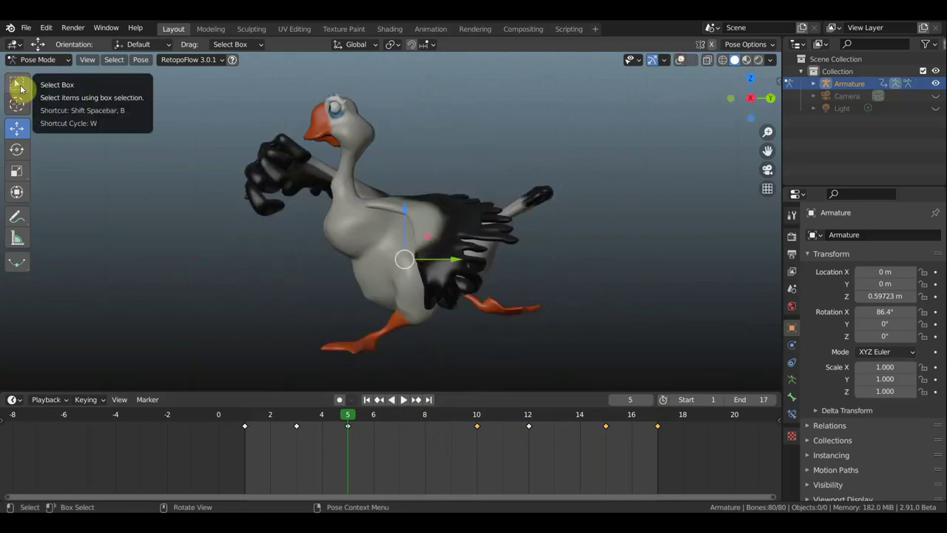
click(16, 84)
key(KP_7)
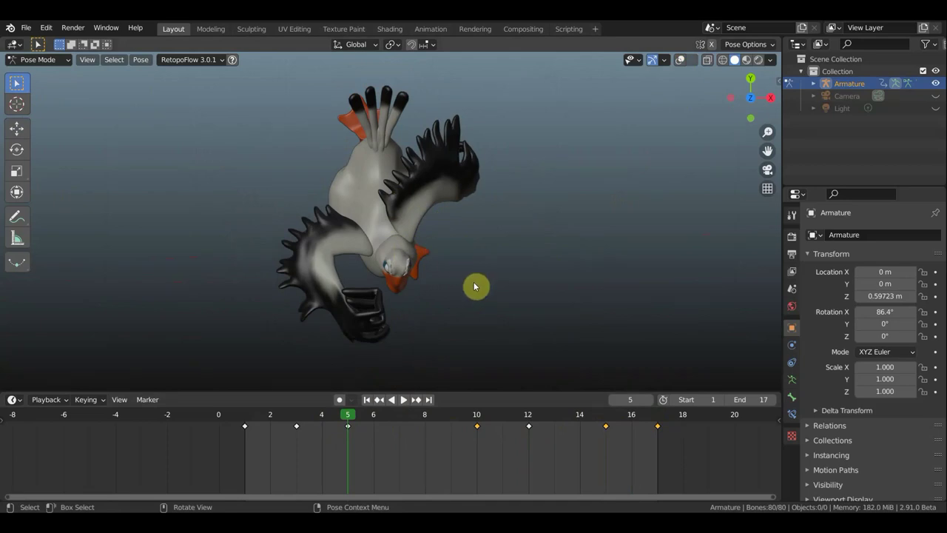
key(KP_1)
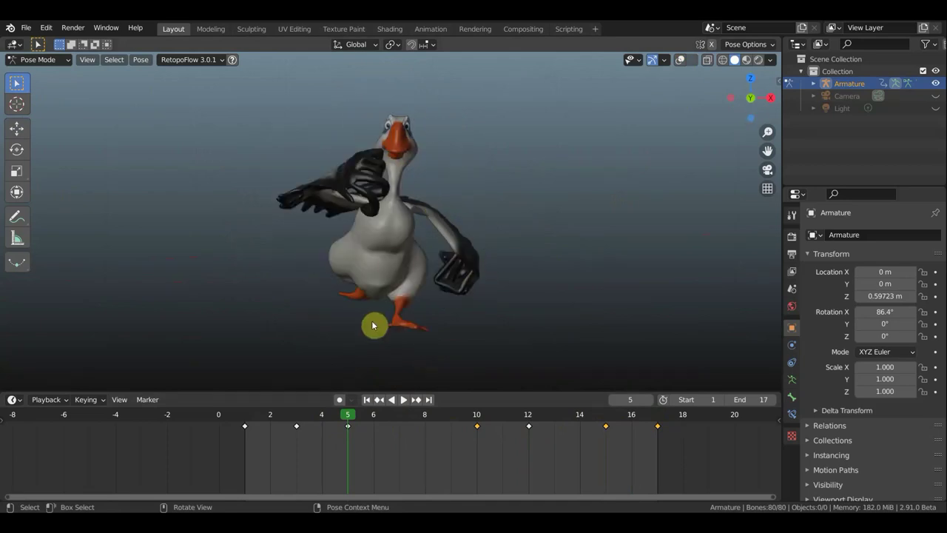
mouse_move(374, 307)
middle_down()
mouse_move(588, 296)
mouse_move(403, 290)
middle_up()
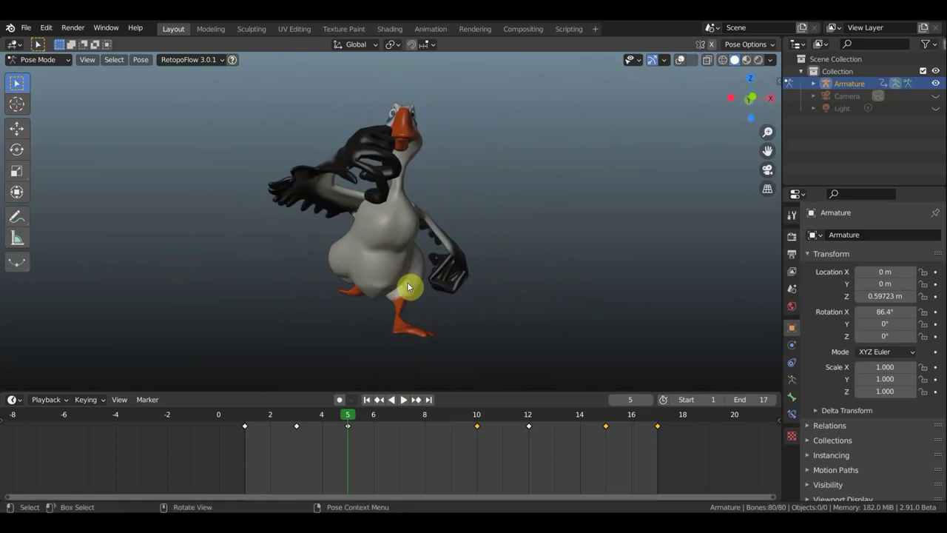
middle_drag(404, 290, 398, 341)
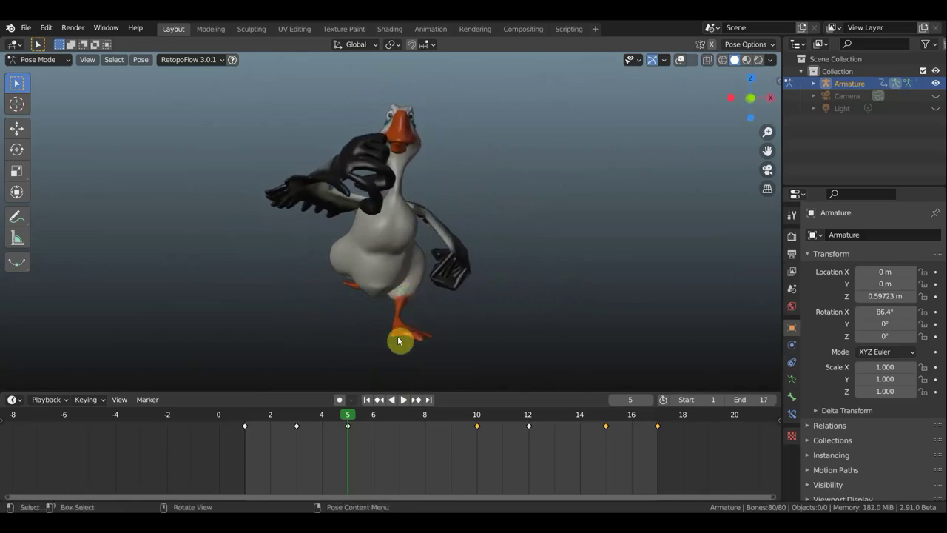
key(KP_1)
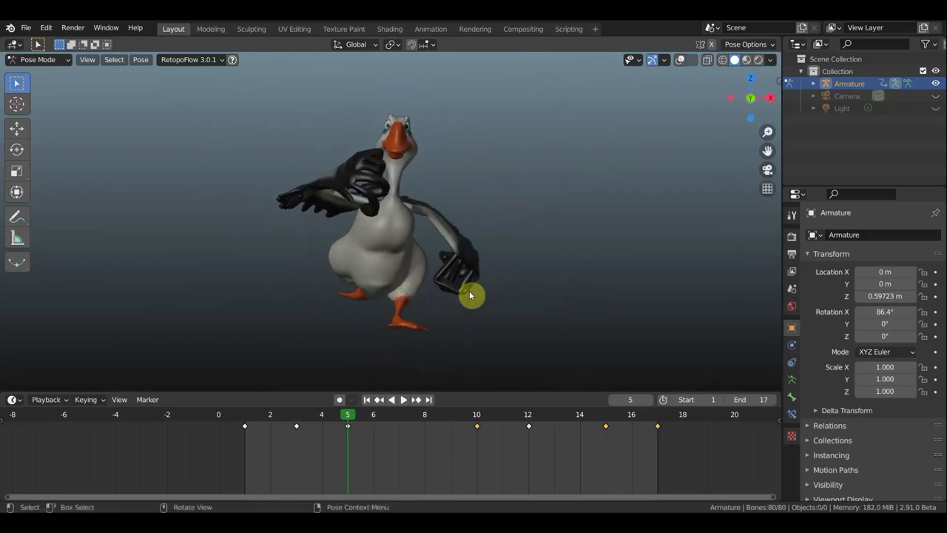
click(681, 60)
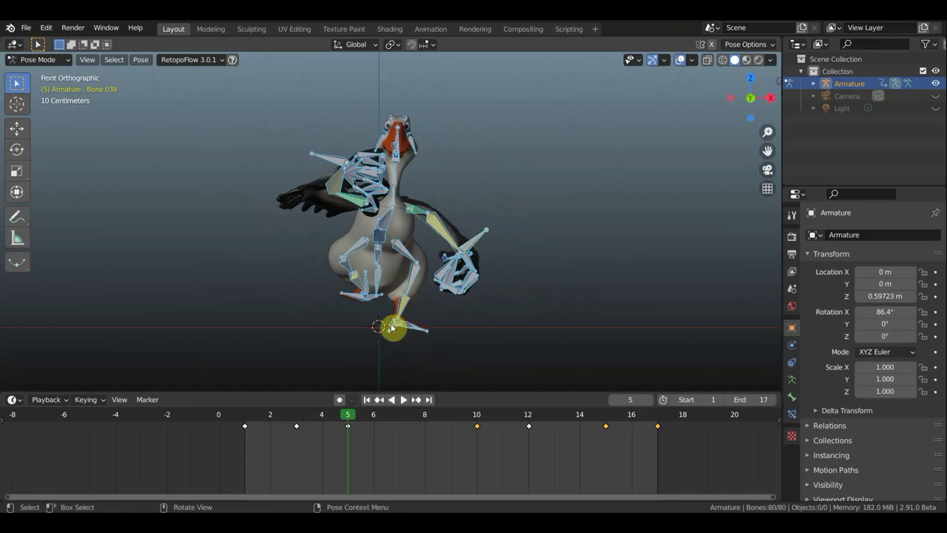
Play and stop the walk, then orbit around the goose with bones hidden
key(space)
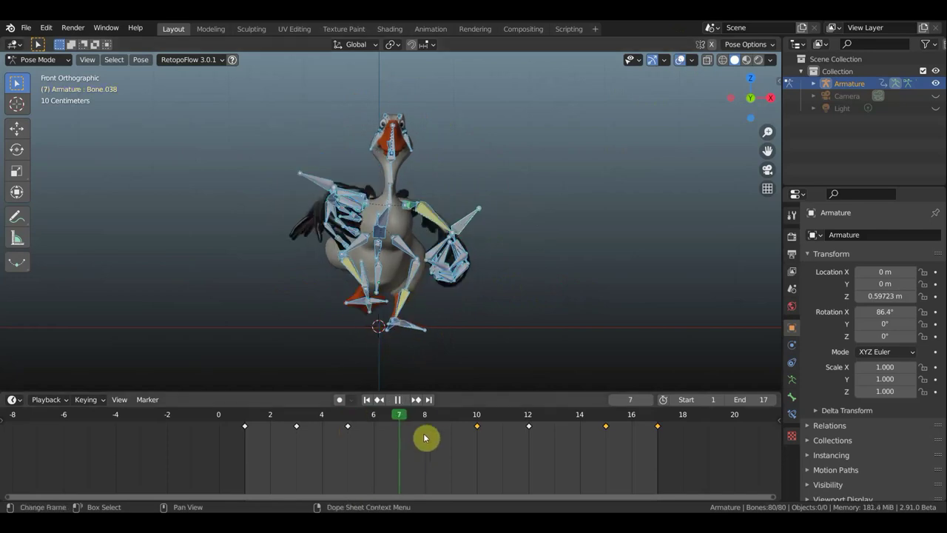
key(space)
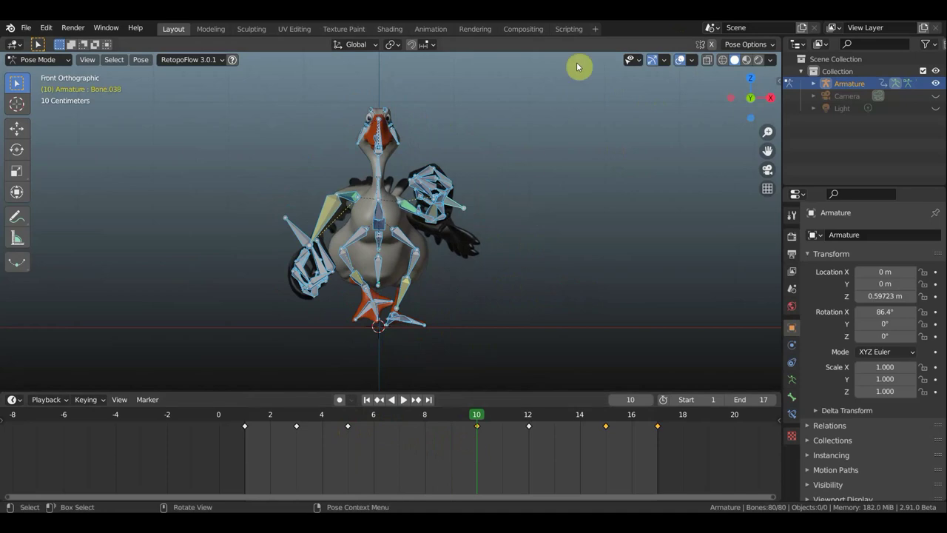
click(681, 62)
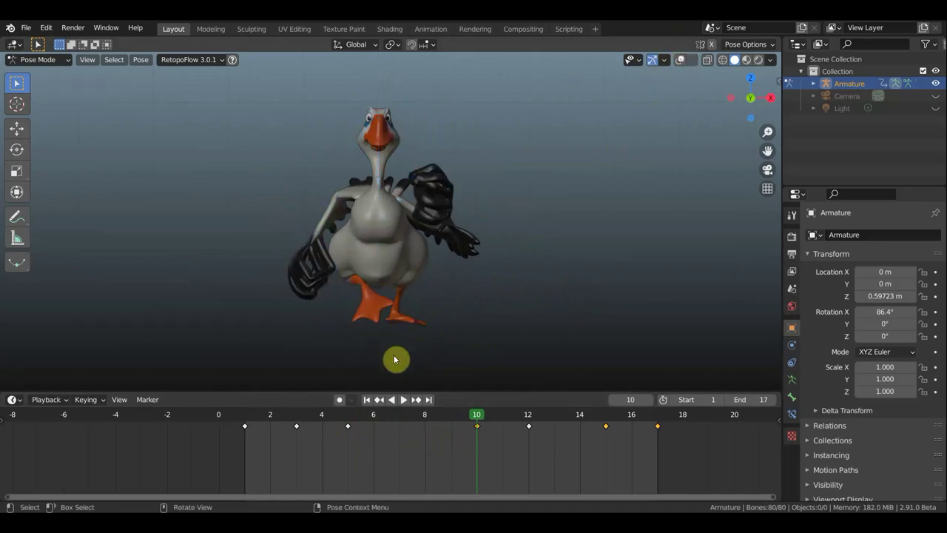
mouse_move(380, 341)
middle_down()
mouse_move(472, 347)
mouse_move(329, 343)
middle_up()
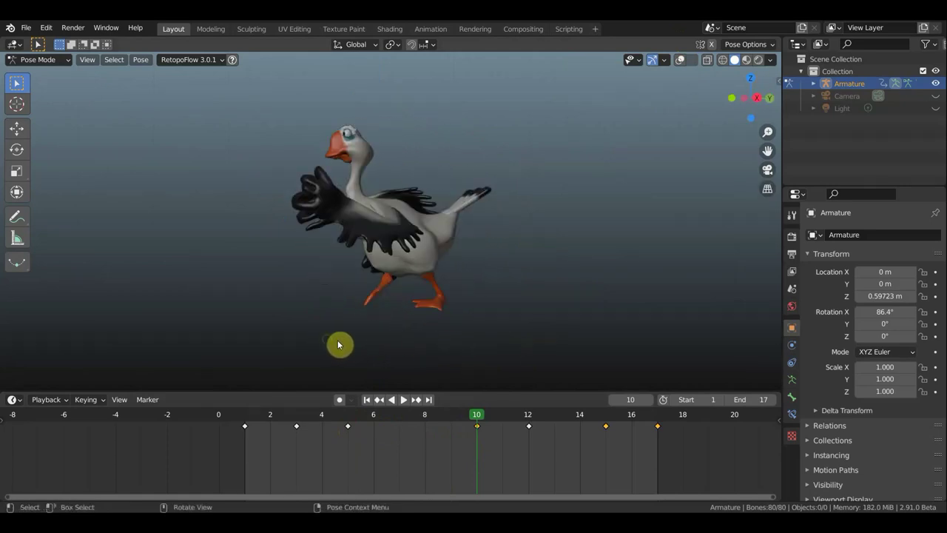
middle_drag(413, 334, 450, 330)
scroll(449, 328, up, 2)
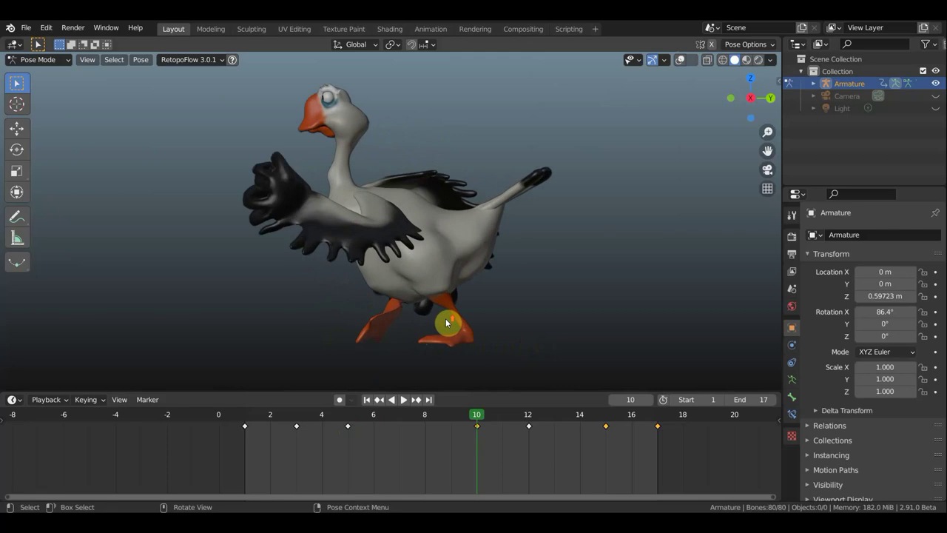
Step through frames 8, 3 and 5 and move the foot bone about 0.033 m on Y and Z
click(425, 419)
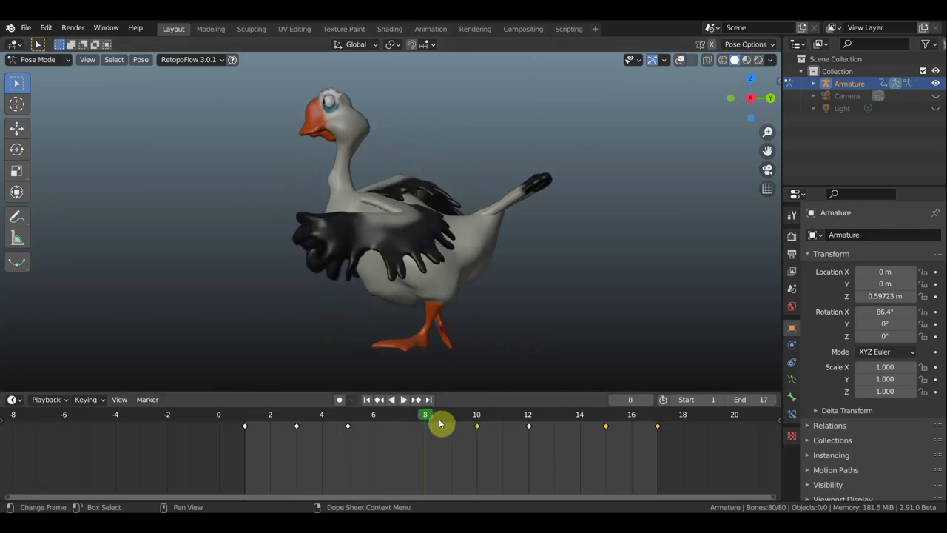
click(299, 421)
click(350, 418)
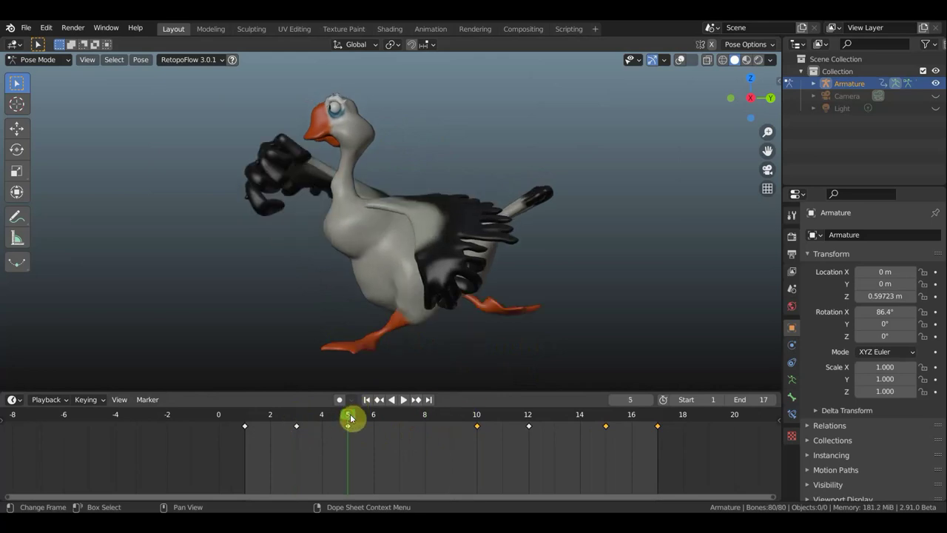
click(680, 60)
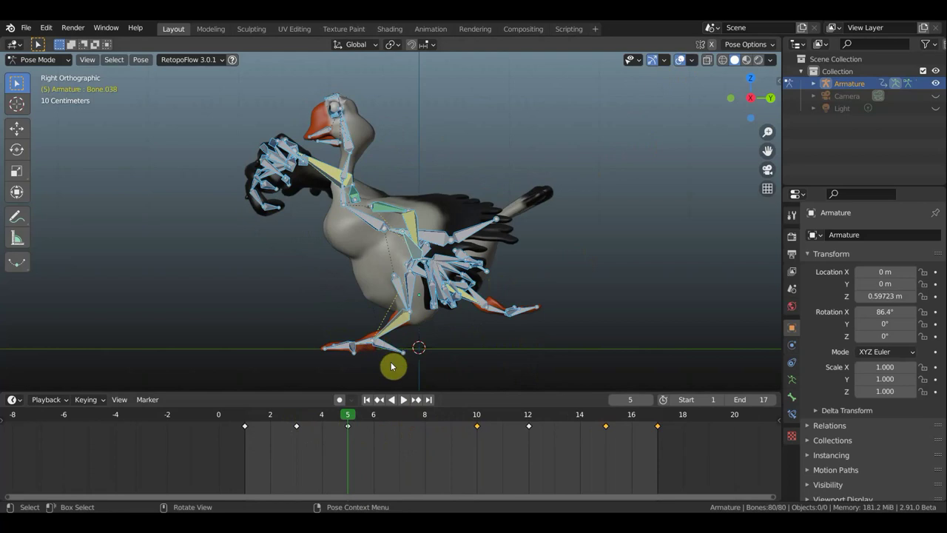
drag(391, 359, 390, 342)
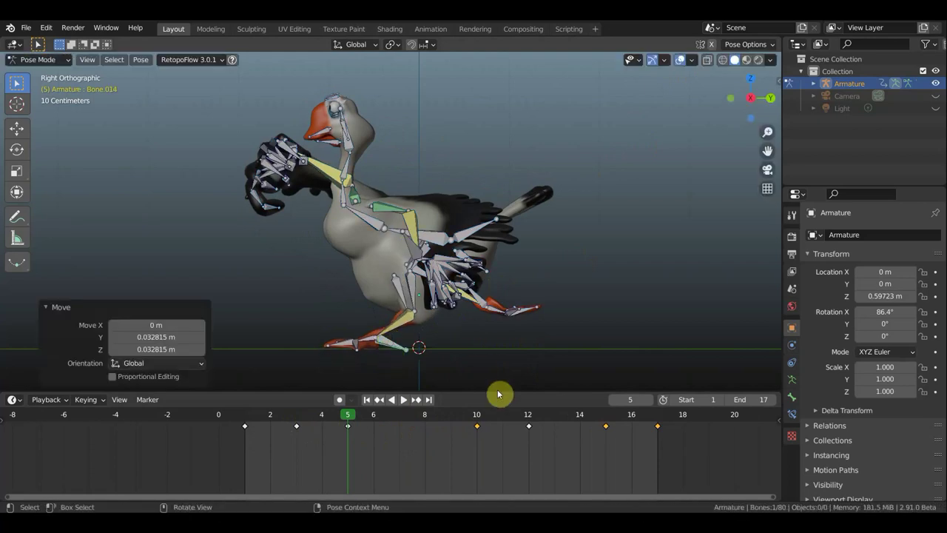
Key the whole goose rig's walk pose at frame 5
key(a)
key(i)
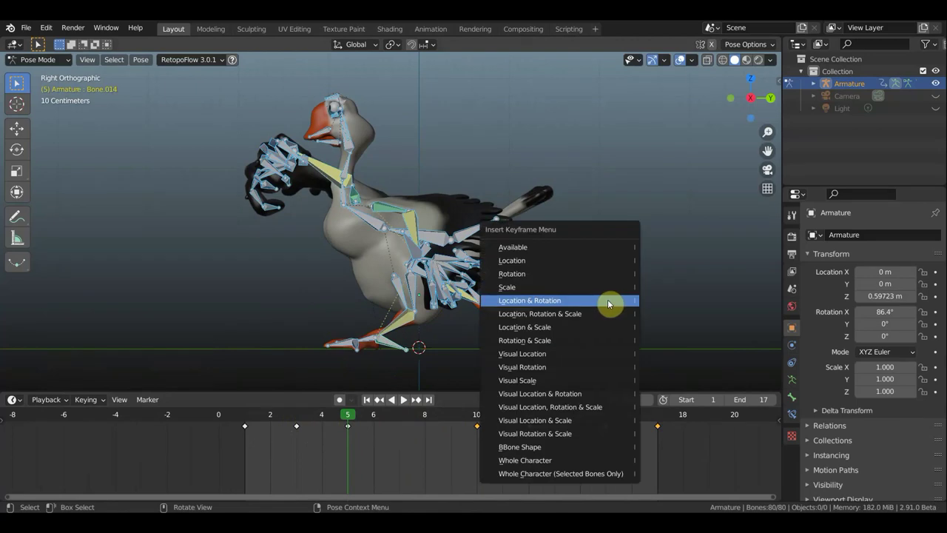
click(605, 303)
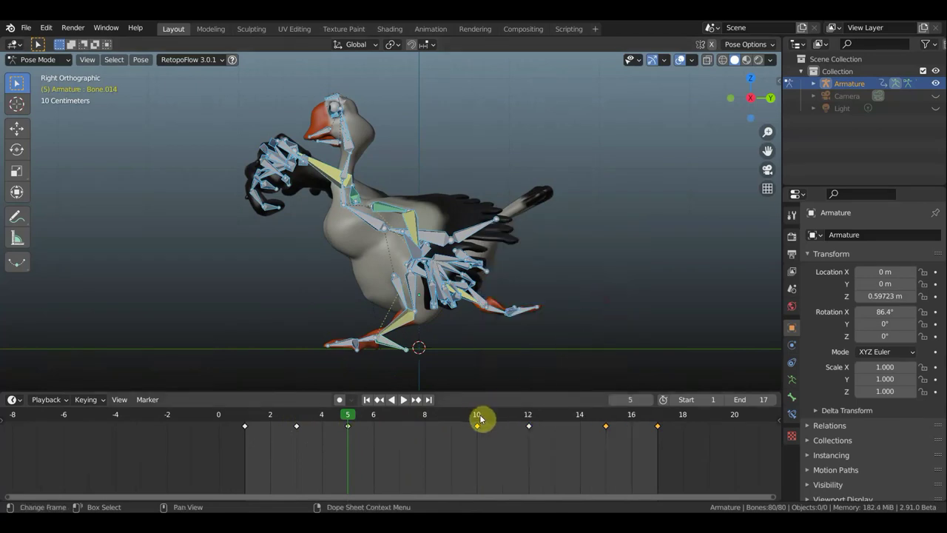
At frame 10, lower all the bones slightly and key that pose
click(479, 417)
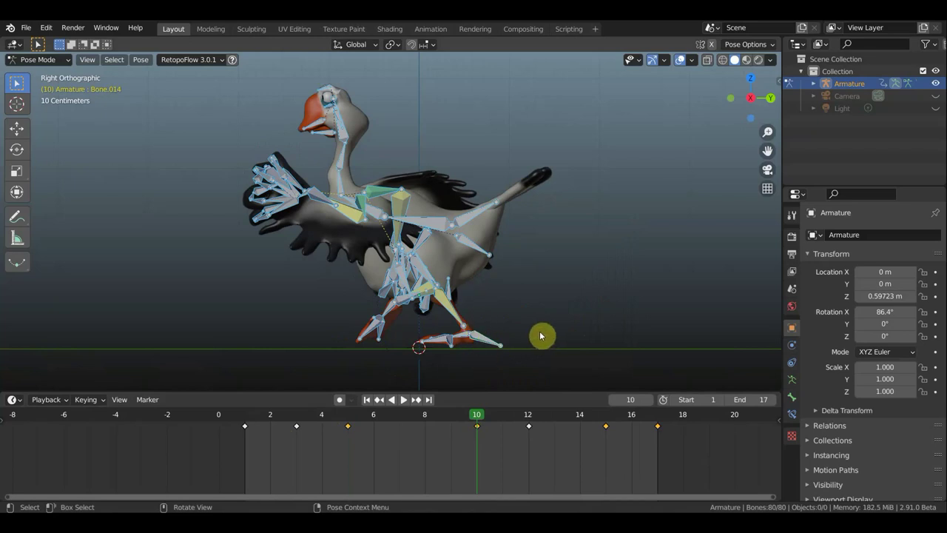
key(g)
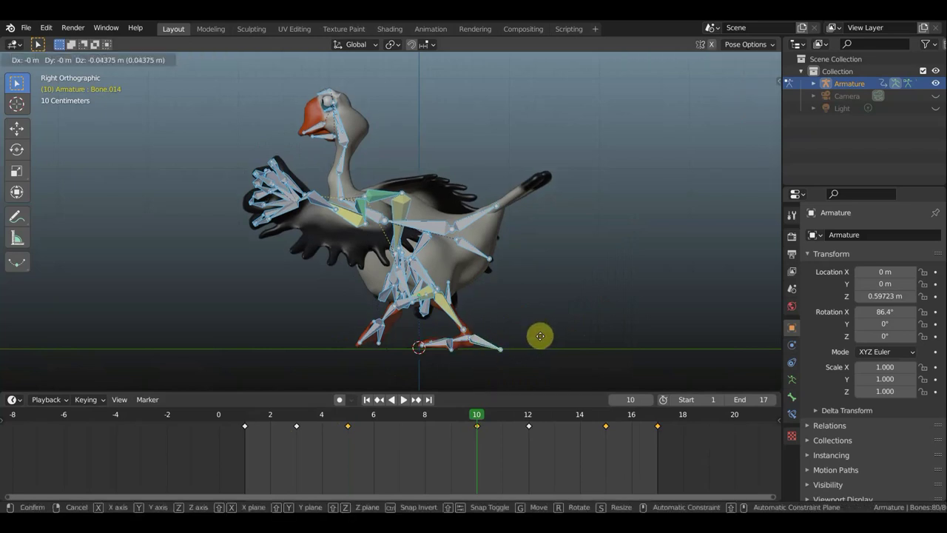
click(540, 336)
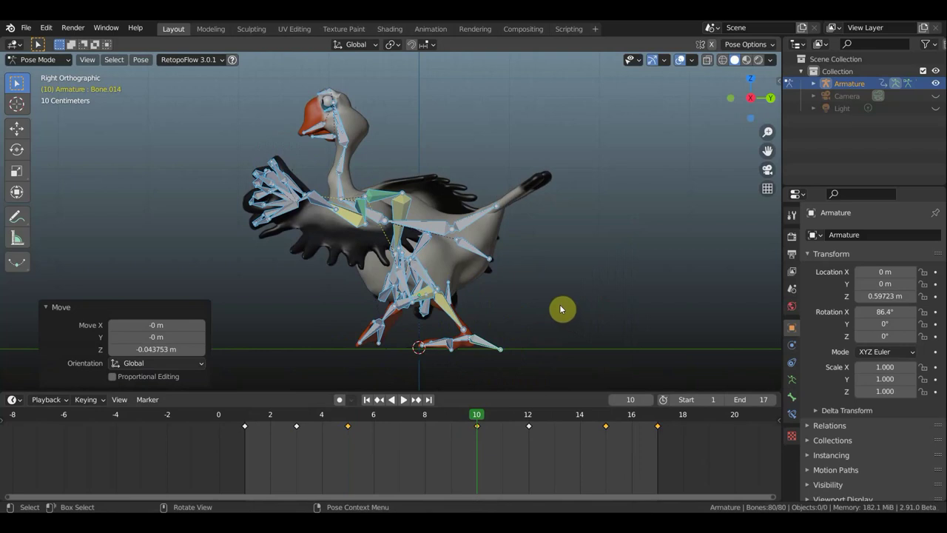
key(i)
click(561, 309)
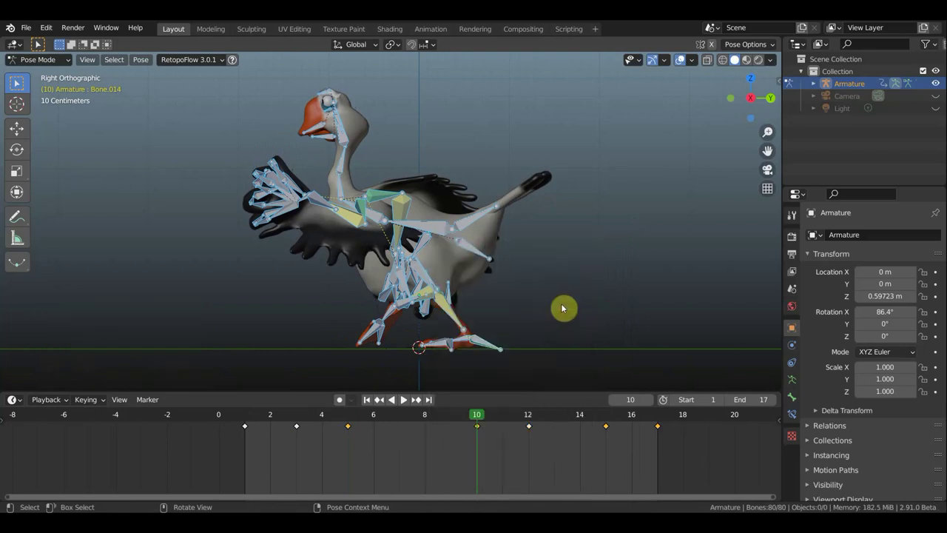
Play the walk, check frames 15, 17, 8 and 6, then view frame 2 with bones hidden
key(space)
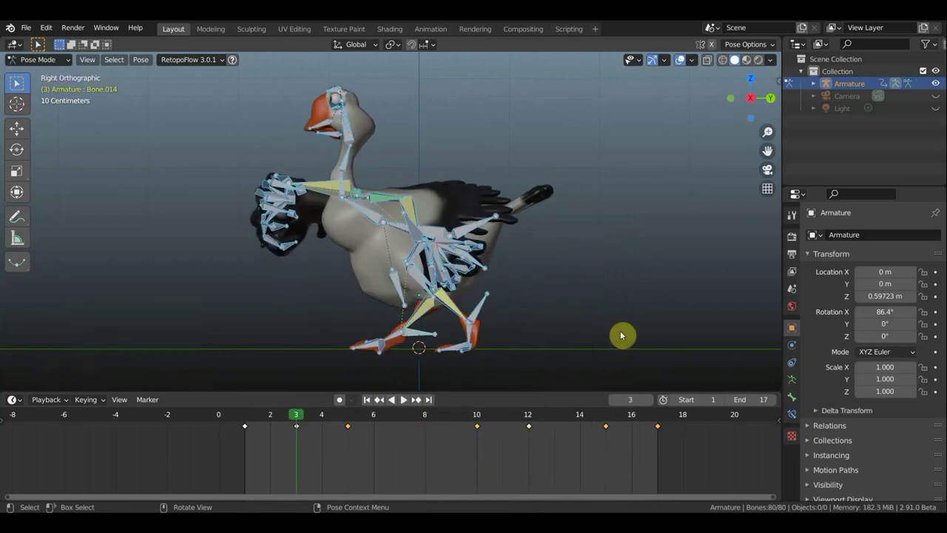
key(space)
click(607, 419)
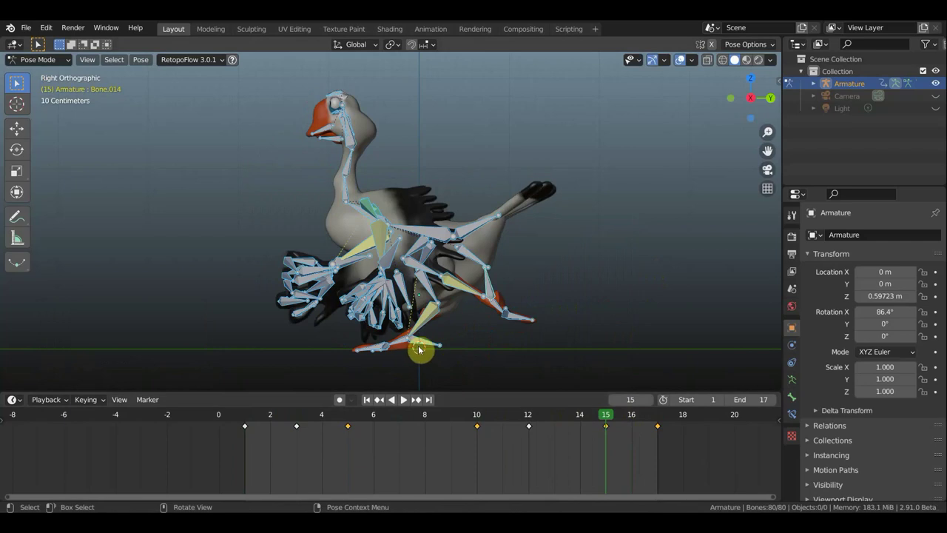
click(662, 421)
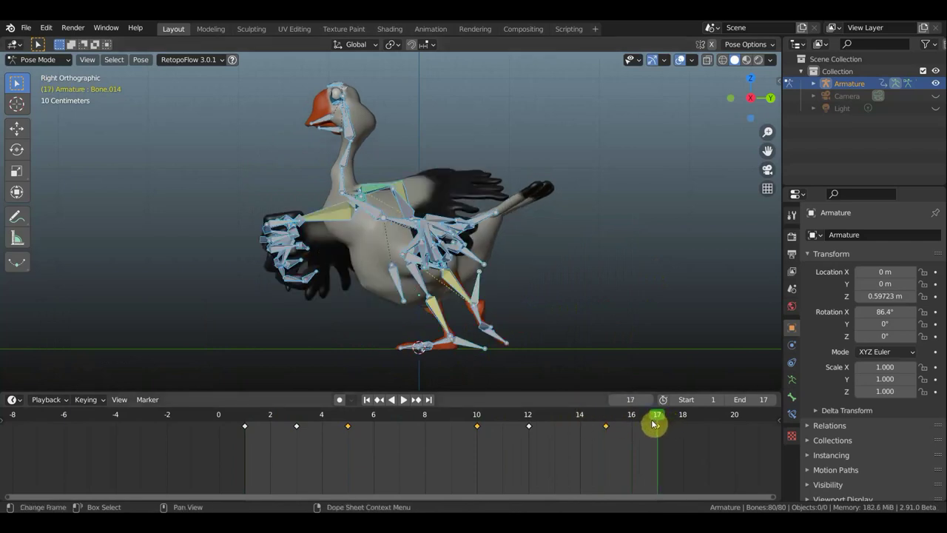
click(424, 418)
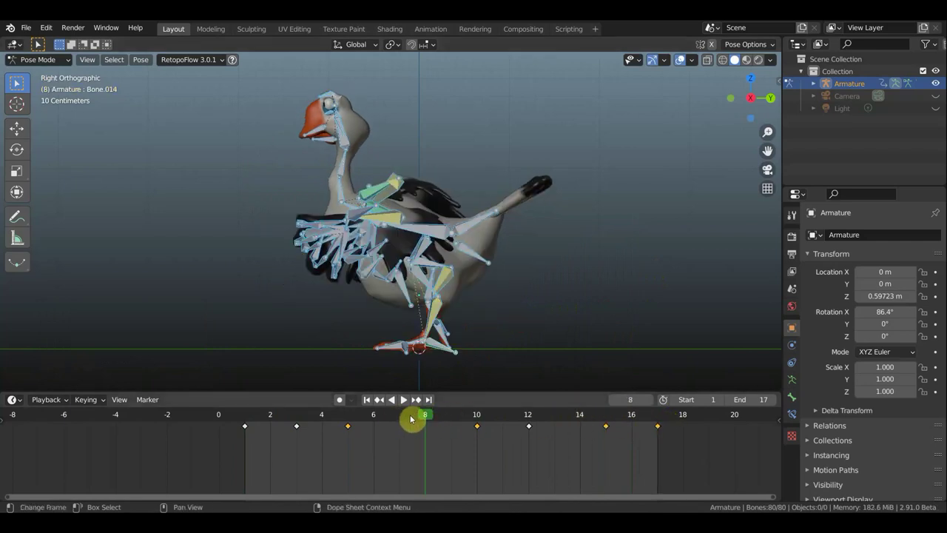
click(375, 419)
scroll(346, 447, up, 2)
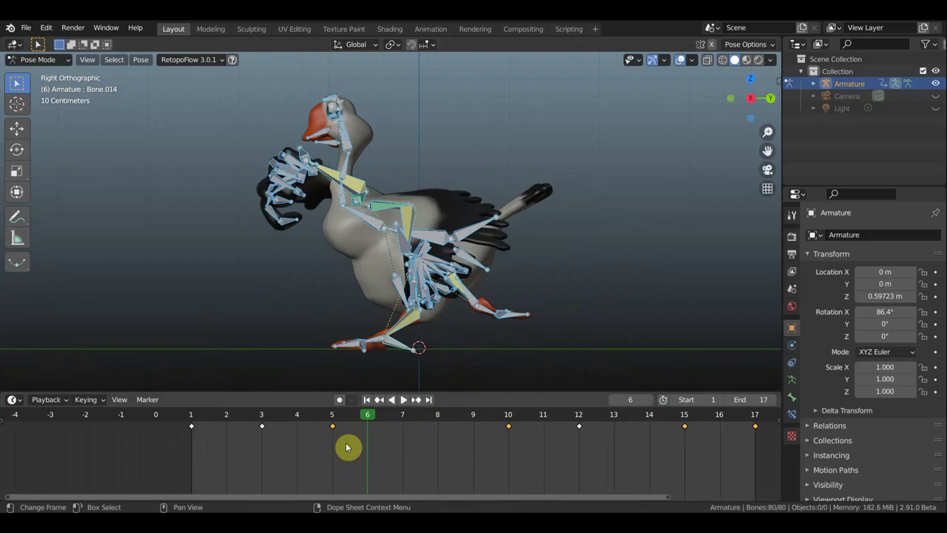
scroll(347, 446, up, 1)
scroll(341, 447, up, 1)
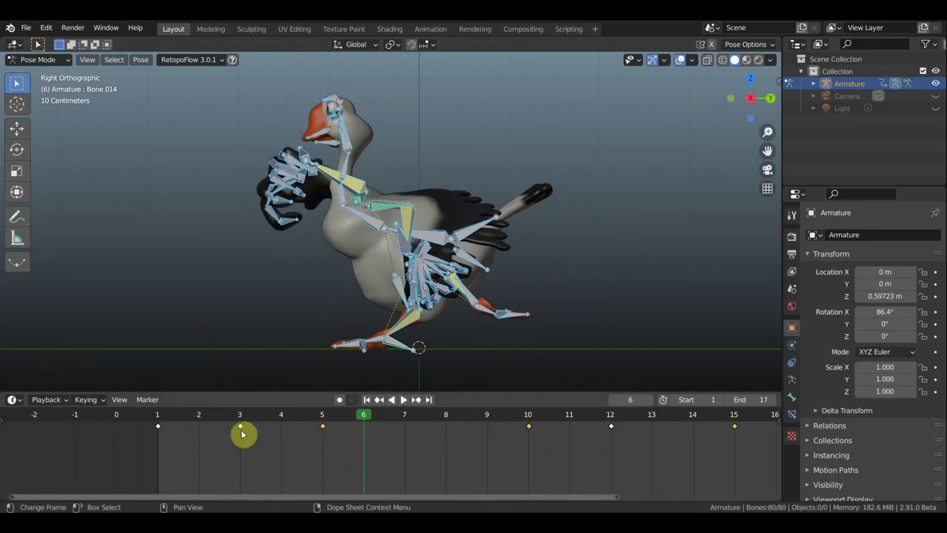
click(201, 419)
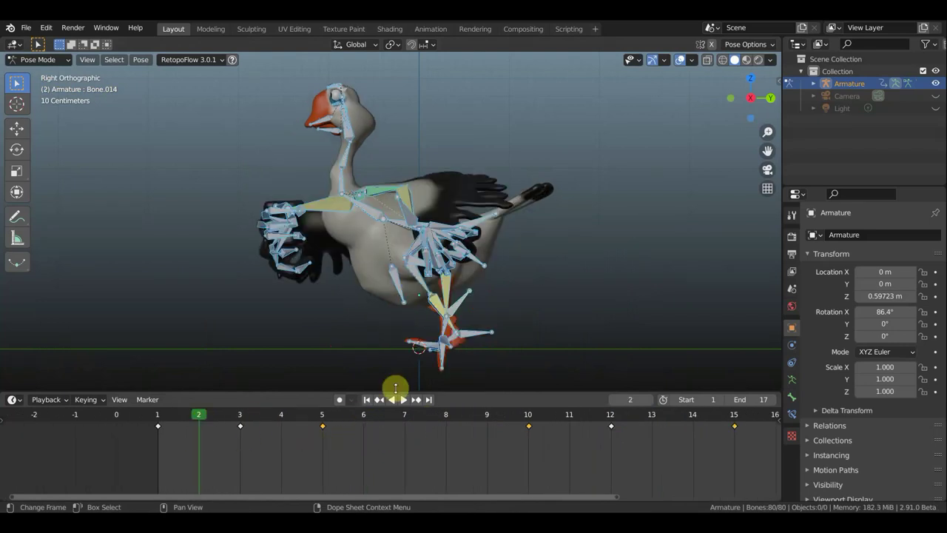
click(680, 59)
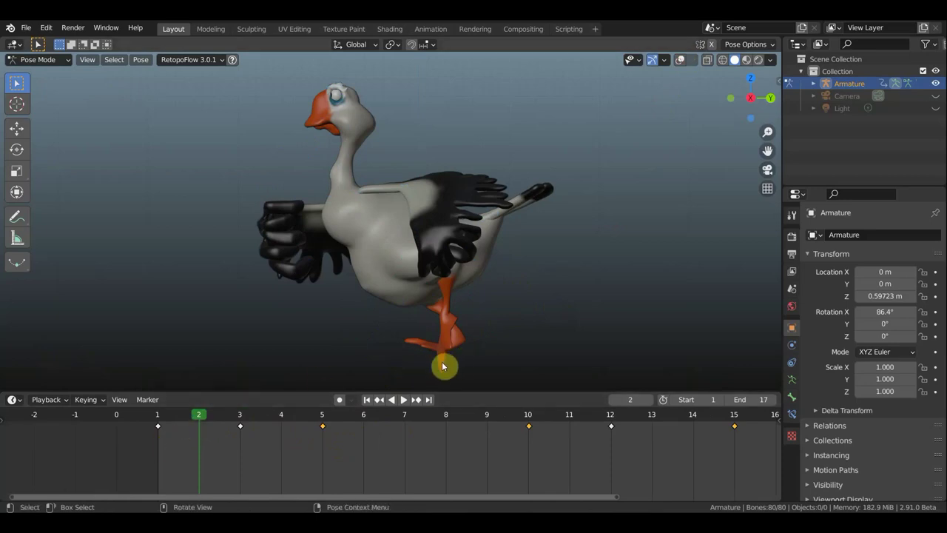
Rotate the goose's raised right foot bones -63.1° and lift the leg bones
click(680, 59)
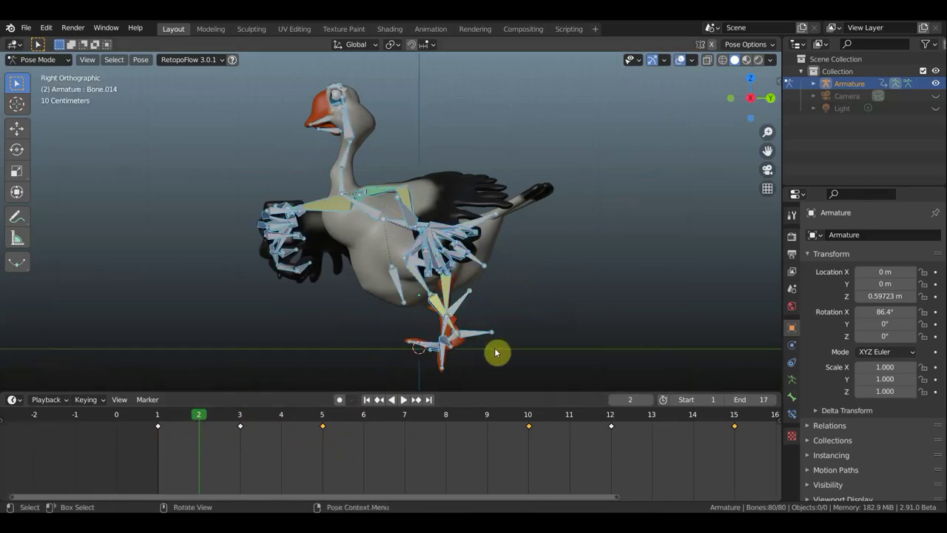
mouse_move(577, 355)
middle_down()
mouse_move(701, 352)
mouse_move(453, 372)
middle_up()
drag(452, 372, 404, 342)
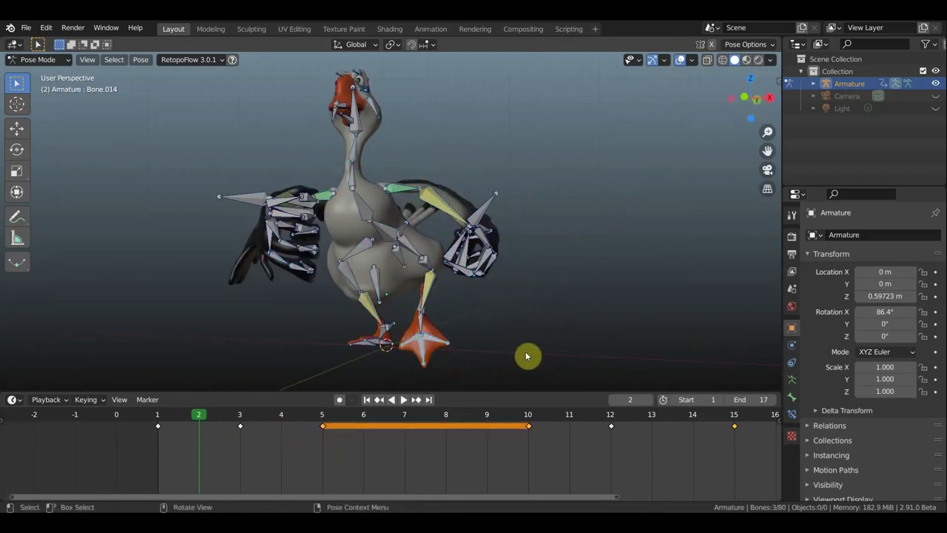
key(KP_3)
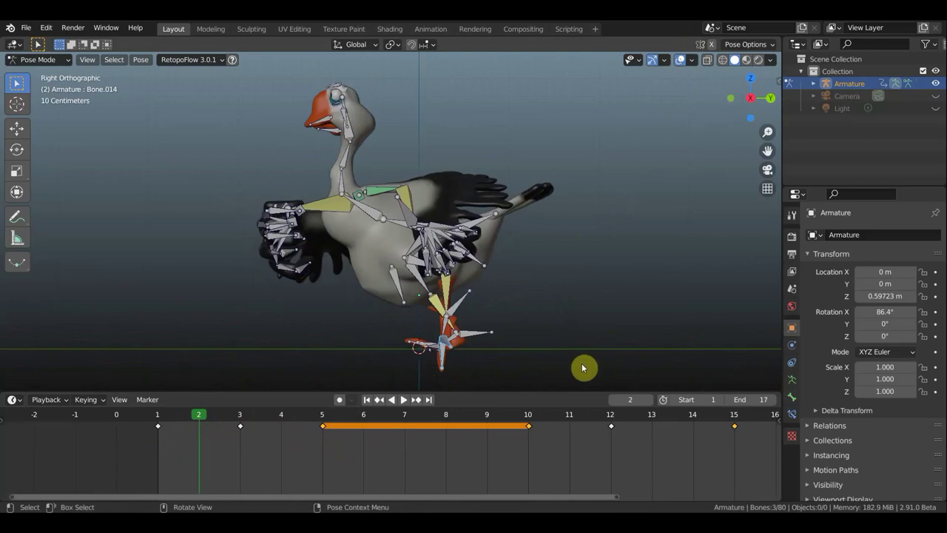
key(r)
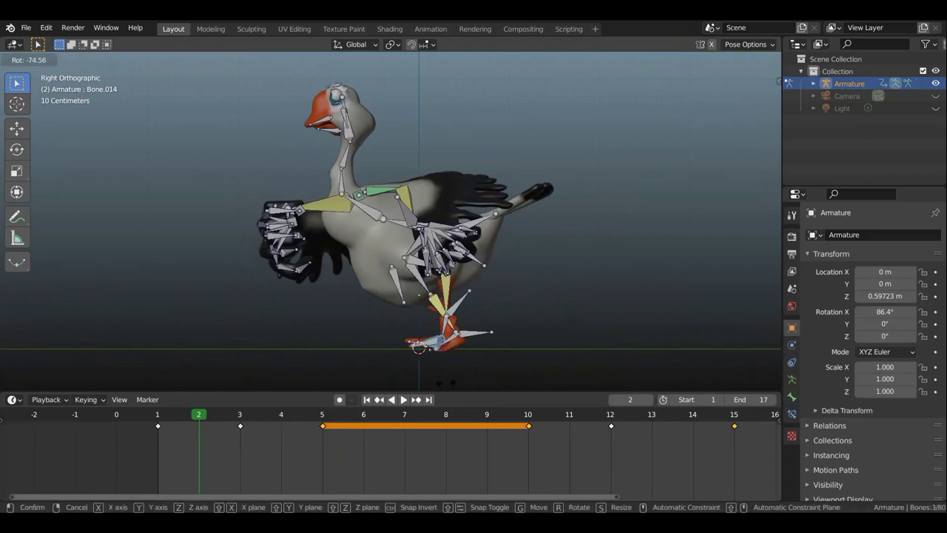
click(457, 387)
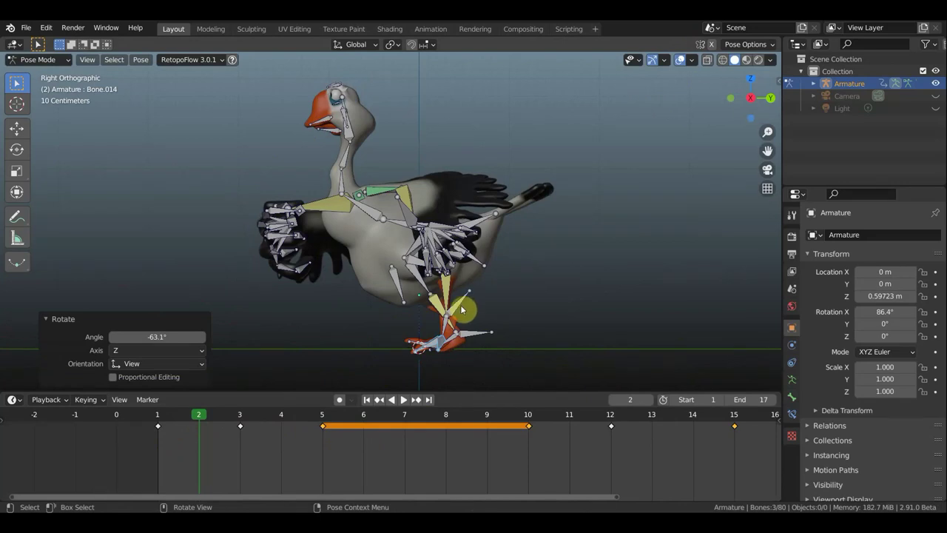
key(g)
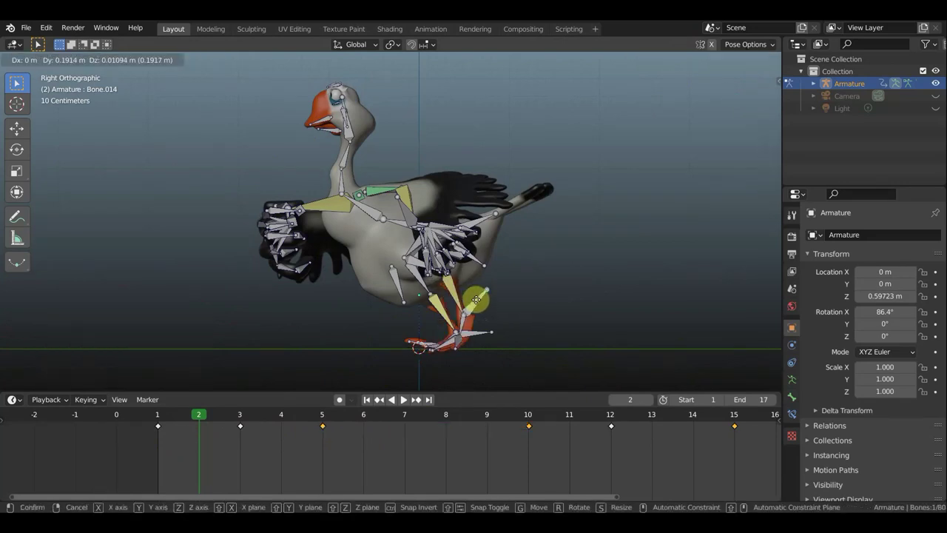
click(458, 326)
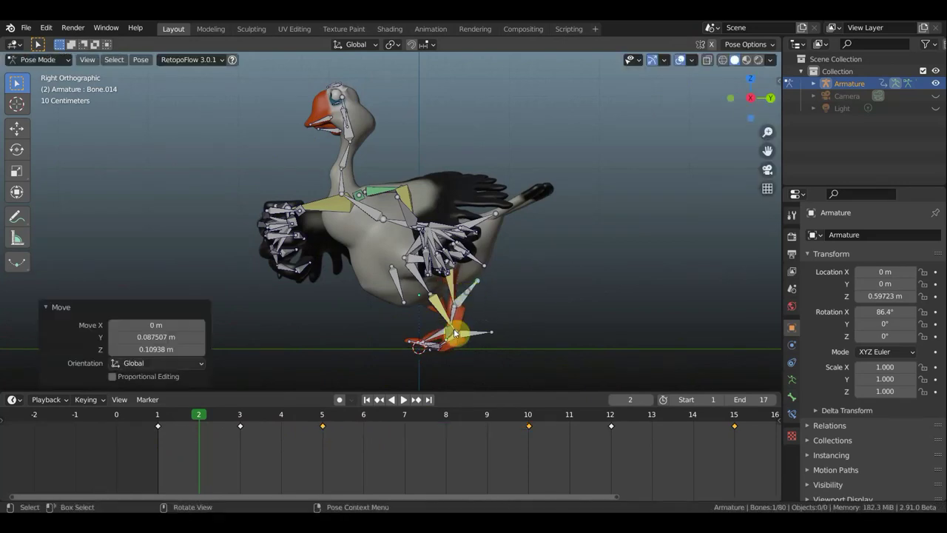
Rotate the foot bones a further 16.3° in side orthographic view
middle_drag(571, 347, 450, 345)
drag(447, 343, 410, 322)
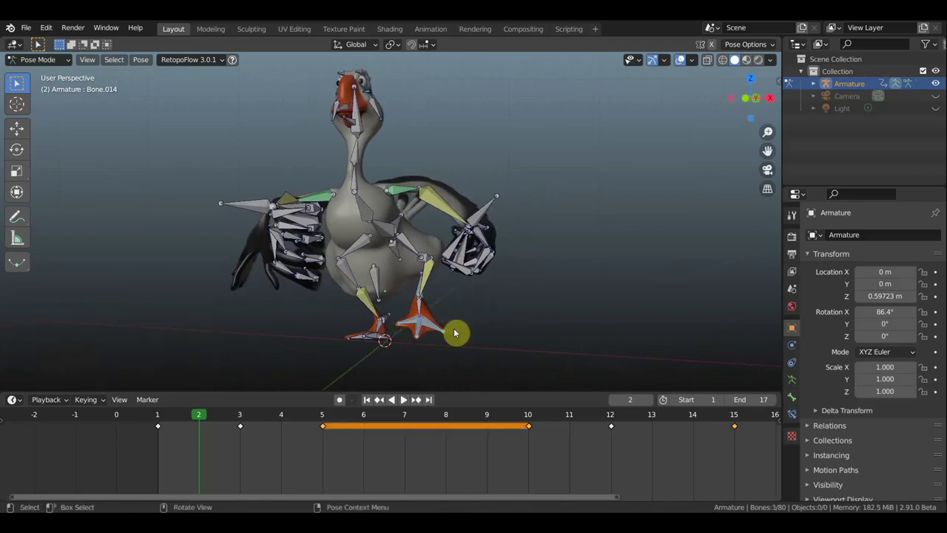
key(KP_3)
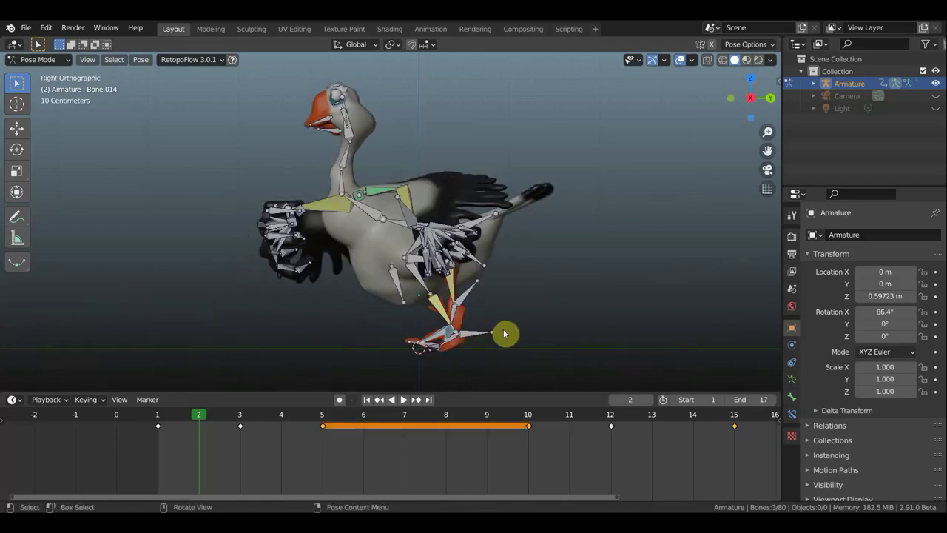
key(r)
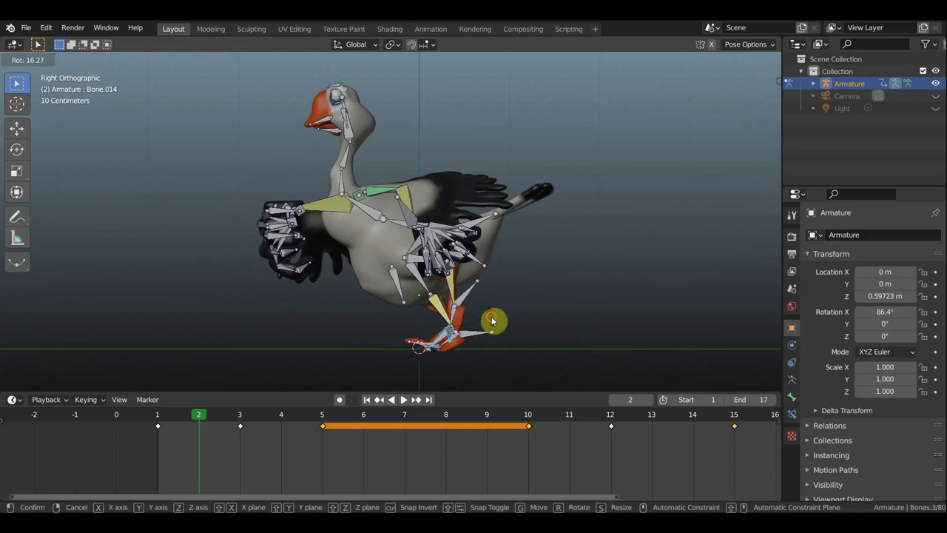
click(524, 322)
Key location and rotation for all bones at frame 2, then hide the bones
key(a)
key(i)
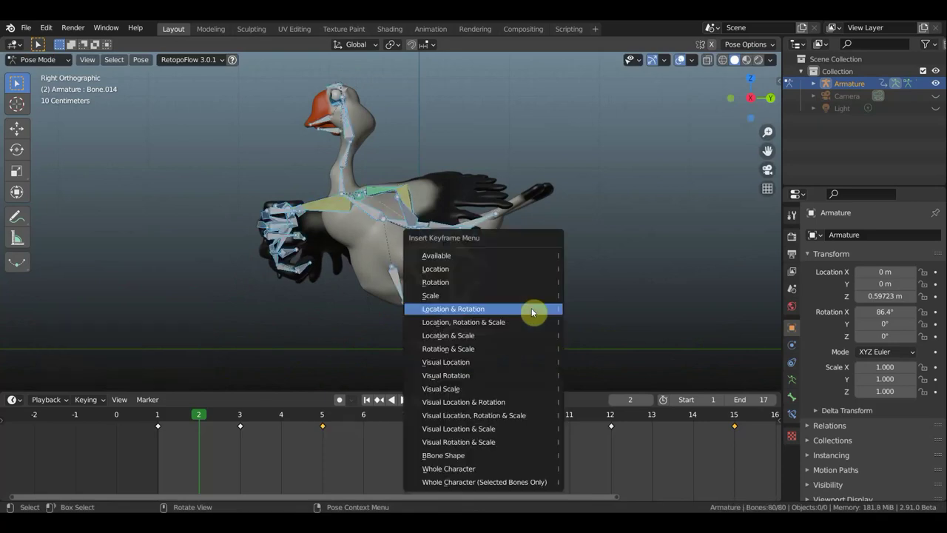
click(532, 308)
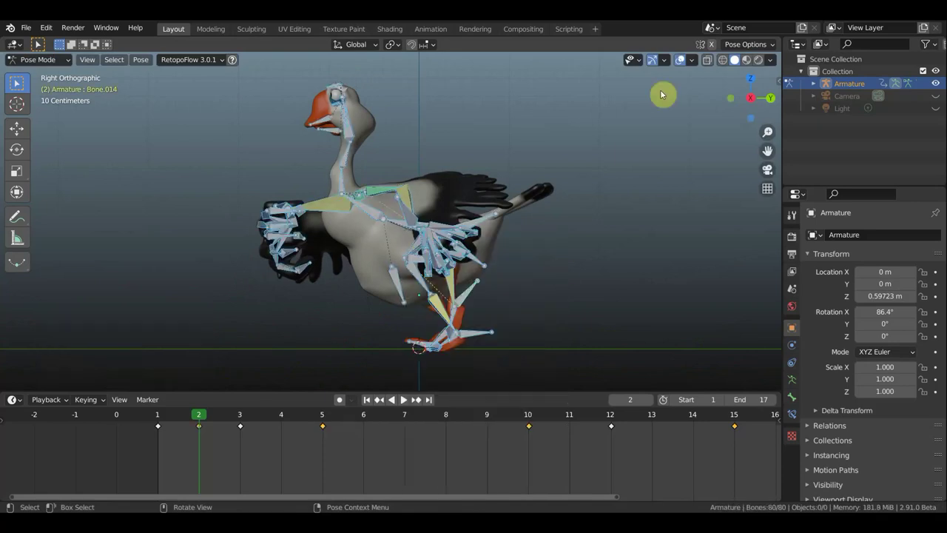
click(681, 60)
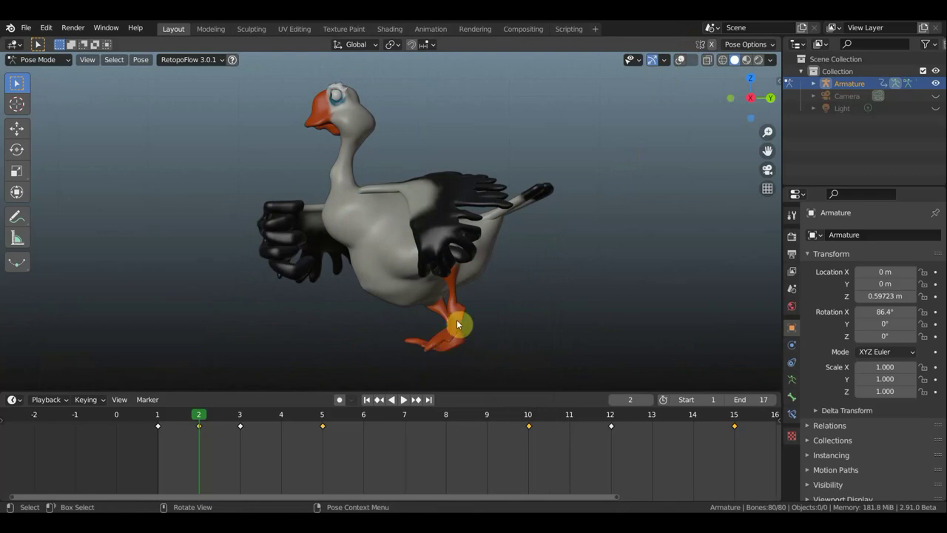
Play the walk from the front, then view it side-on at frame 7 with bones shown
mouse_move(457, 357)
middle_down()
mouse_move(655, 300)
mouse_move(644, 307)
middle_up()
key(space)
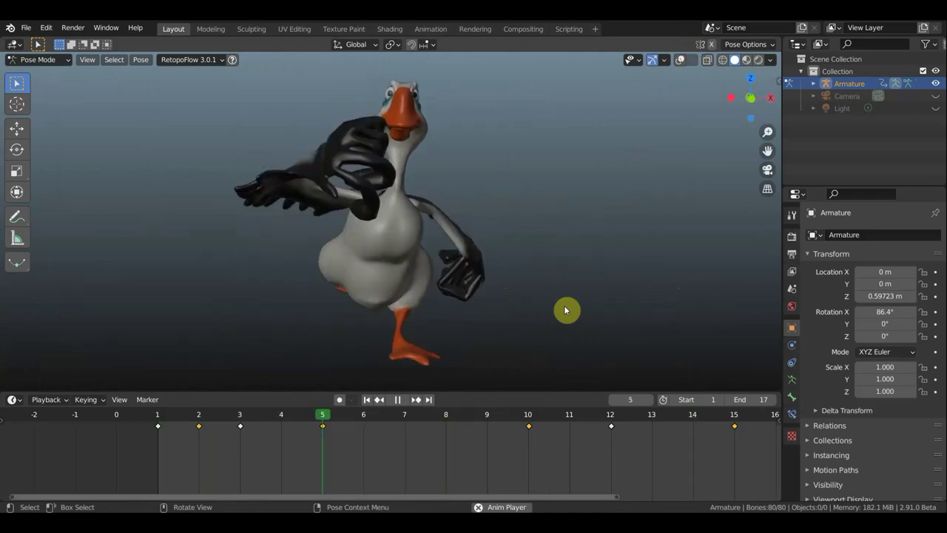
key(space)
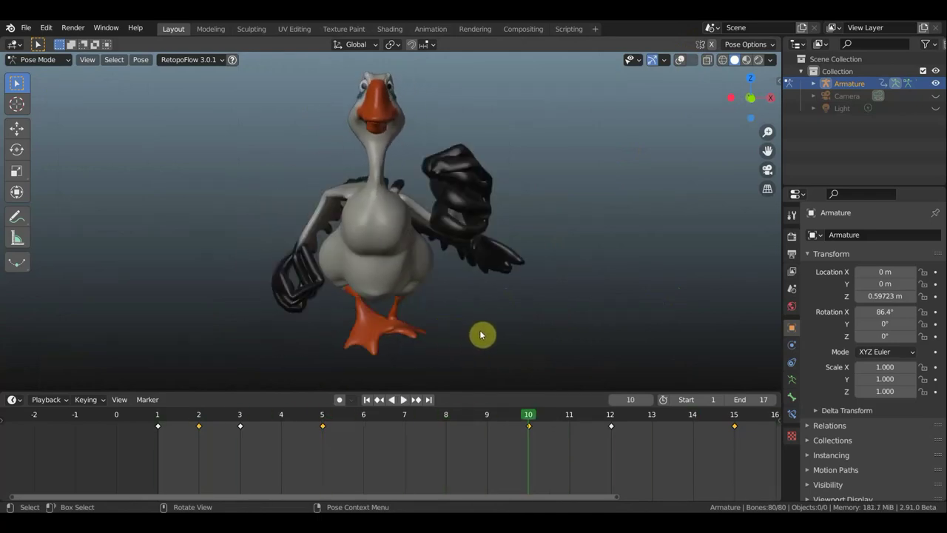
mouse_move(463, 334)
middle_down()
mouse_move(334, 331)
mouse_move(345, 332)
middle_up()
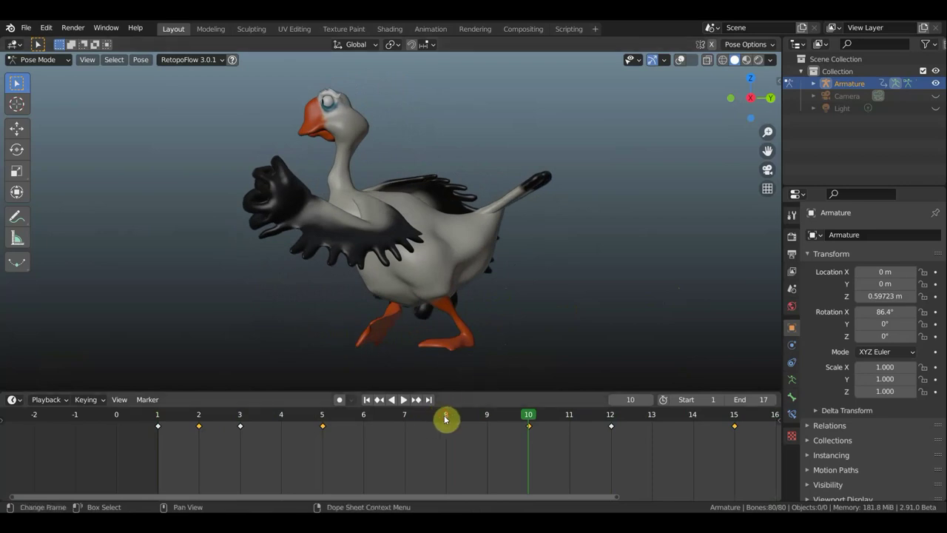
drag(444, 419, 404, 422)
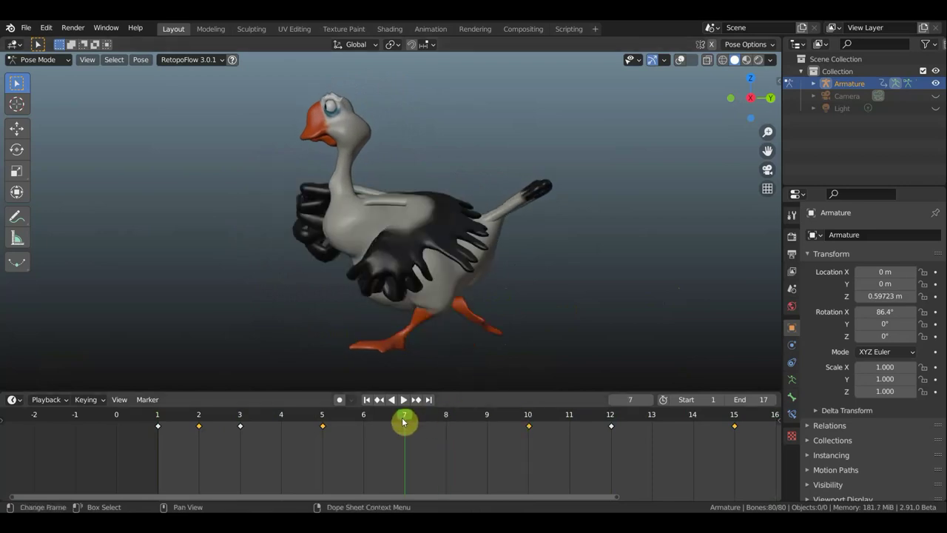
click(681, 63)
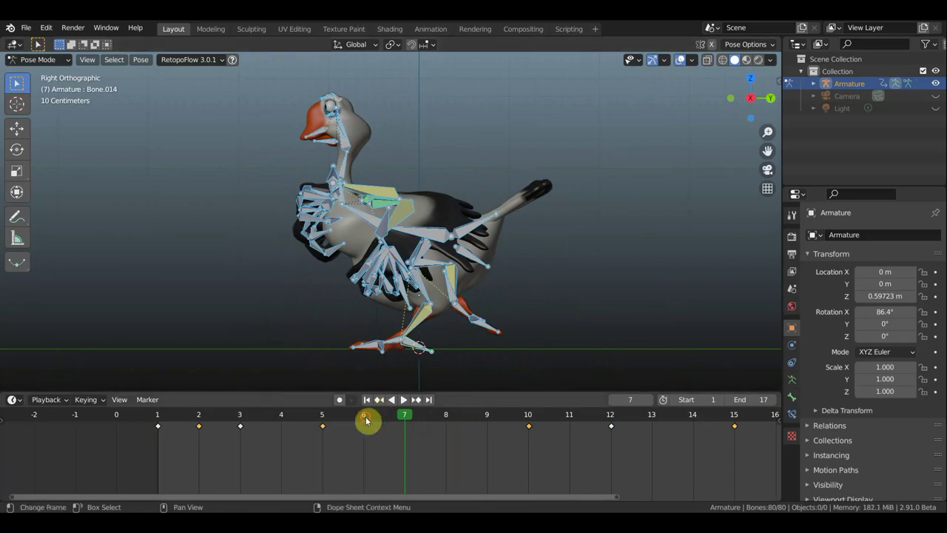
At frame 4, rotate the goose's right foot bones 42.5°
click(368, 422)
click(282, 421)
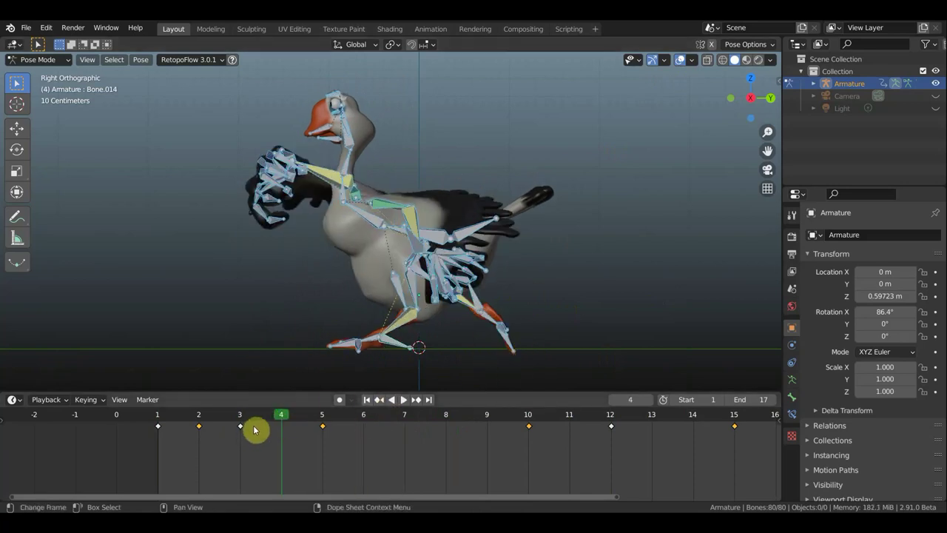
drag(541, 362, 504, 330)
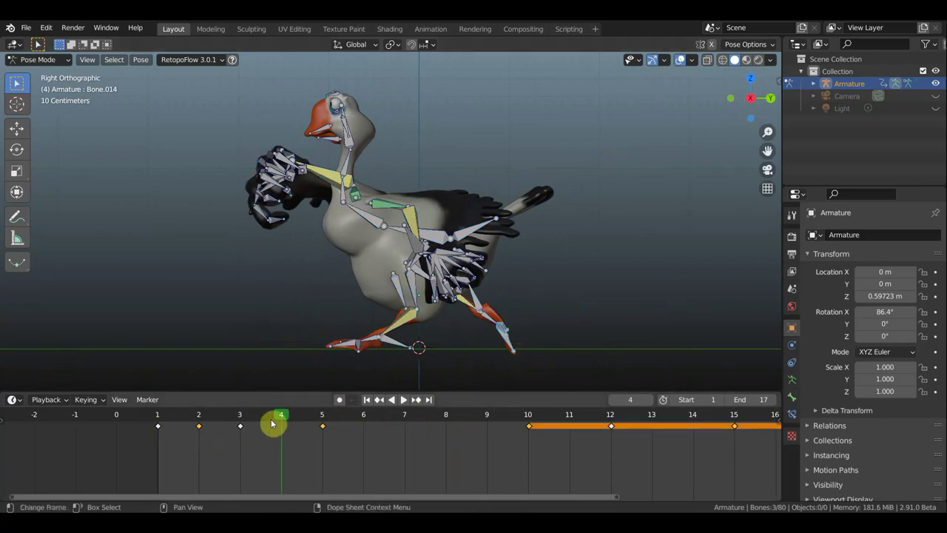
key(r)
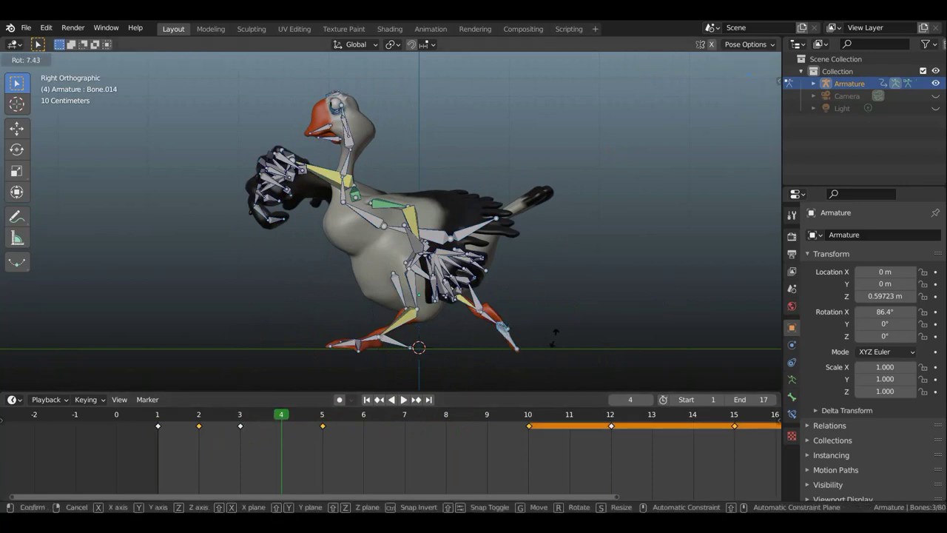
click(551, 310)
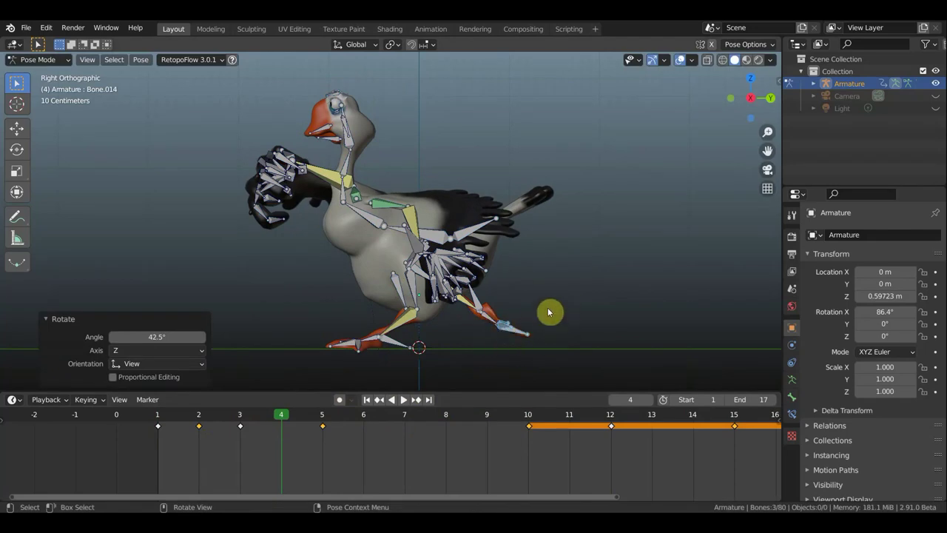
Key location and rotation for every bone at frame 4
click(494, 337)
key(a)
key(i)
click(598, 272)
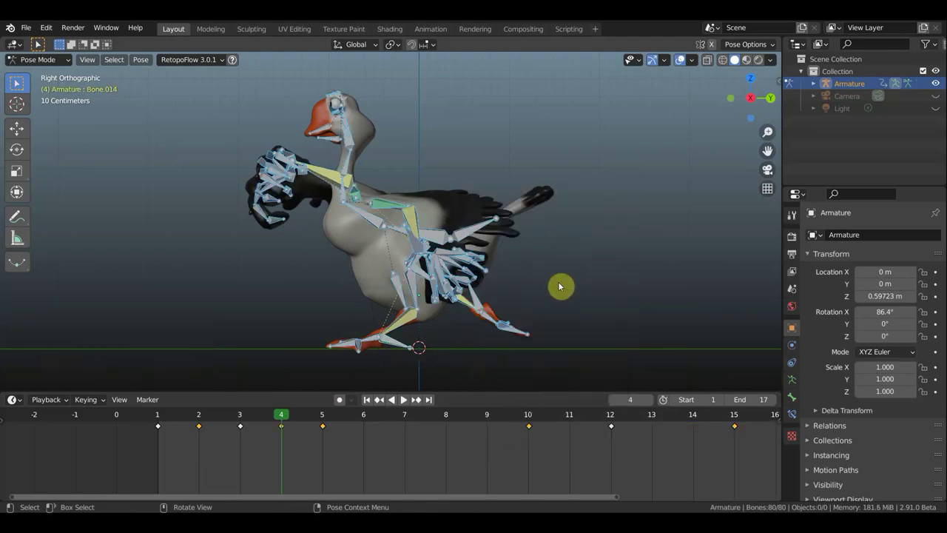
click(201, 417)
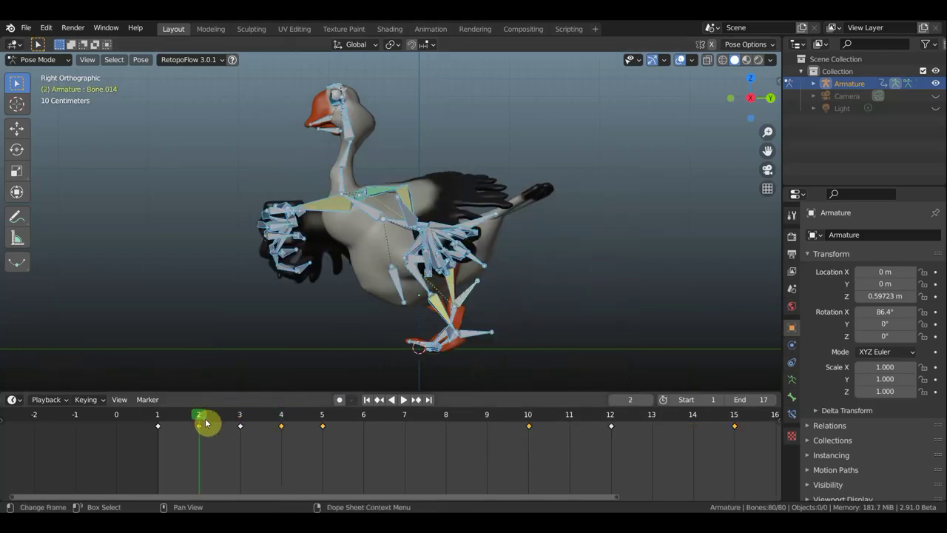
Review the walk from frame 1 to frame 7 with bone overlays hidden
click(159, 421)
drag(177, 421, 318, 434)
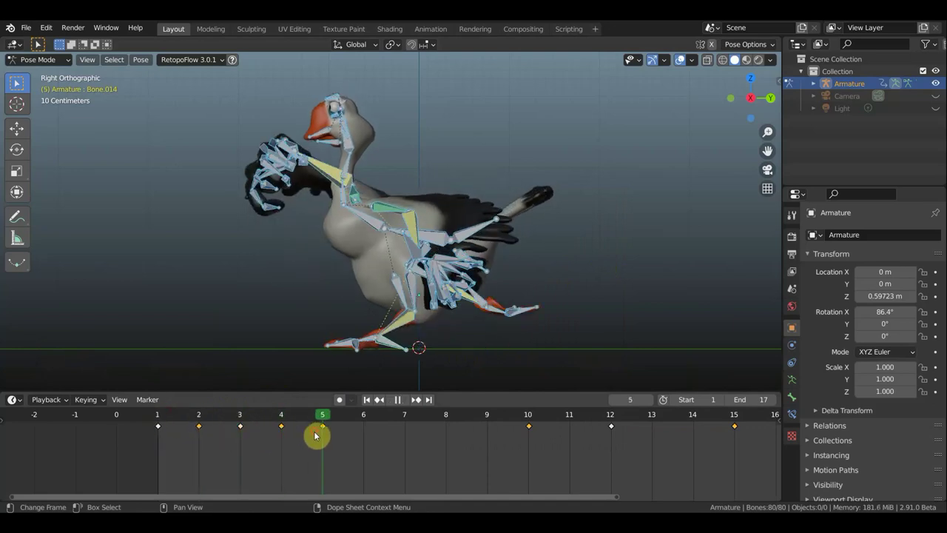
click(681, 62)
click(323, 422)
mouse_move(325, 420)
mouse_down()
mouse_move(402, 430)
mouse_move(418, 441)
mouse_up()
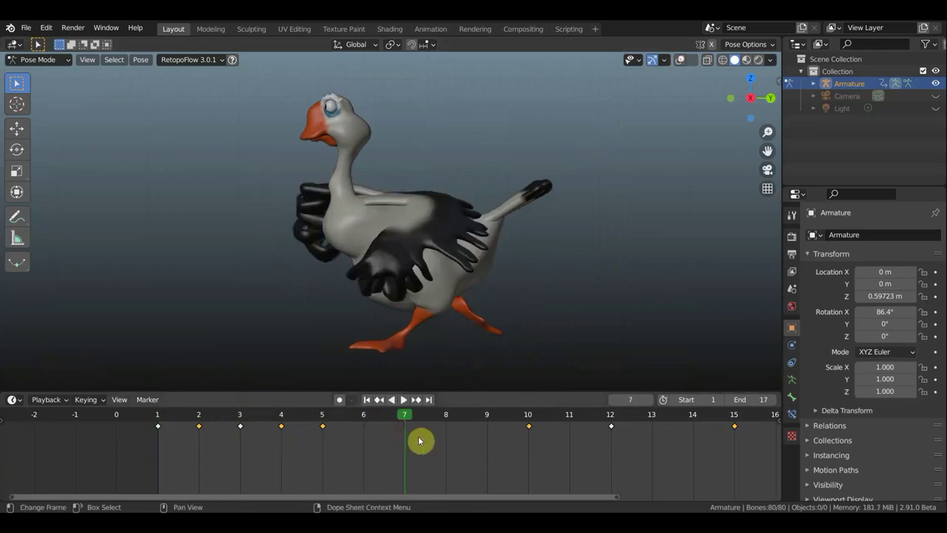
Key location and rotation at frame 7, move that key to frame 6, and play
key(i)
click(592, 321)
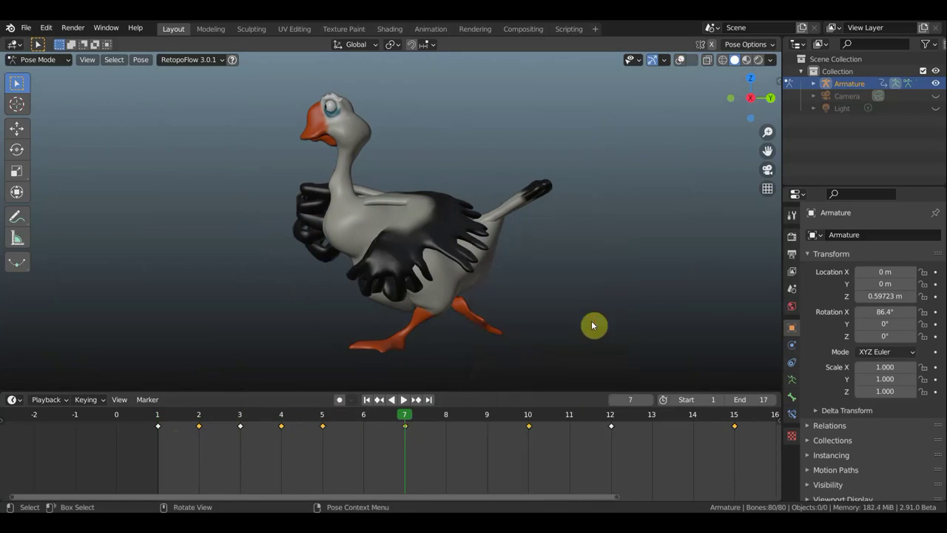
click(407, 431)
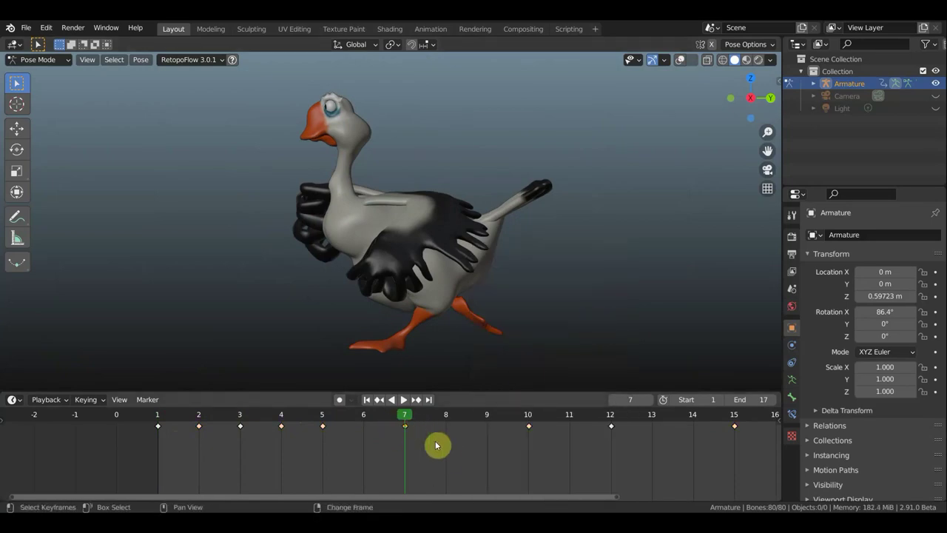
key(g)
click(394, 441)
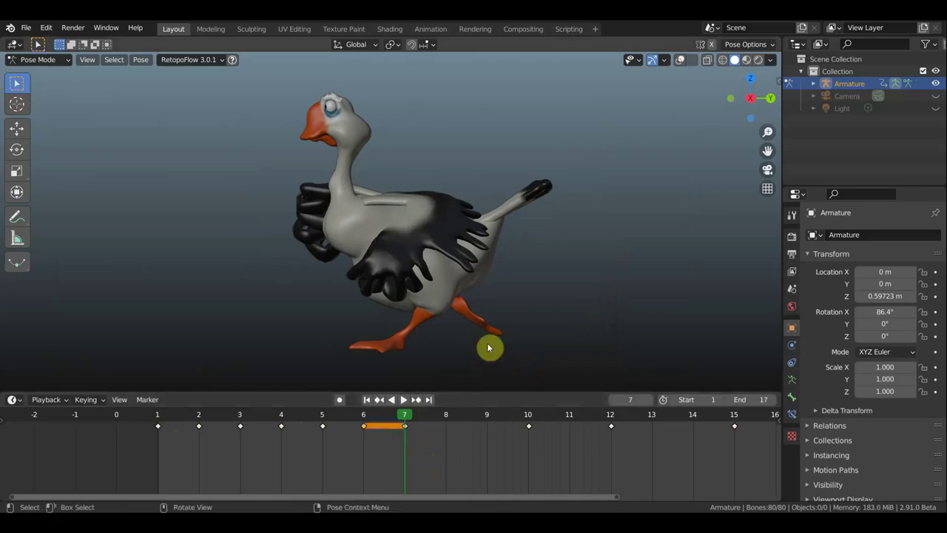
drag(413, 420, 199, 419)
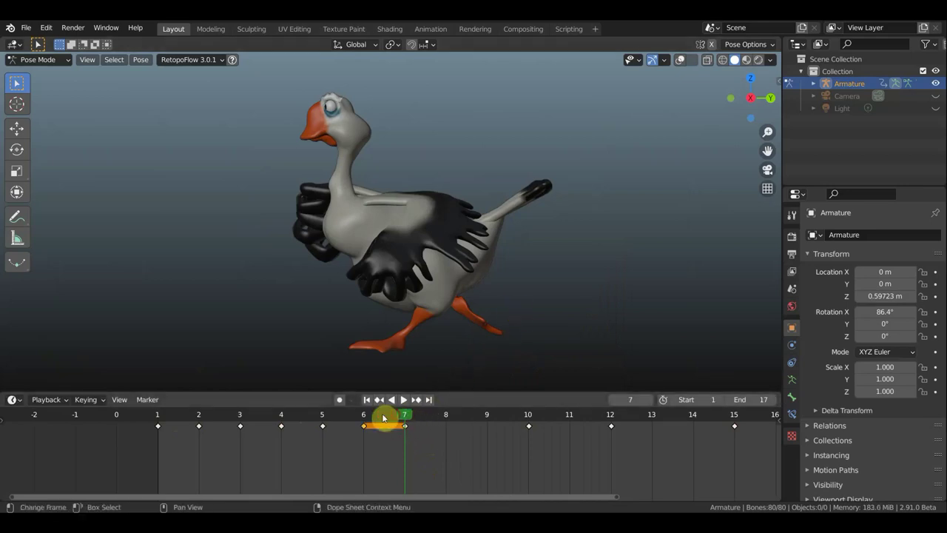
key(space)
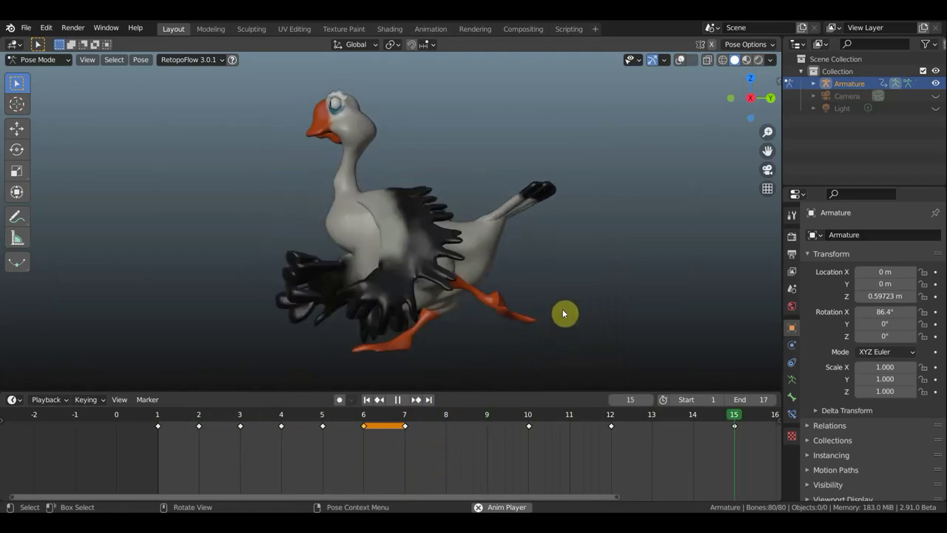
key(space)
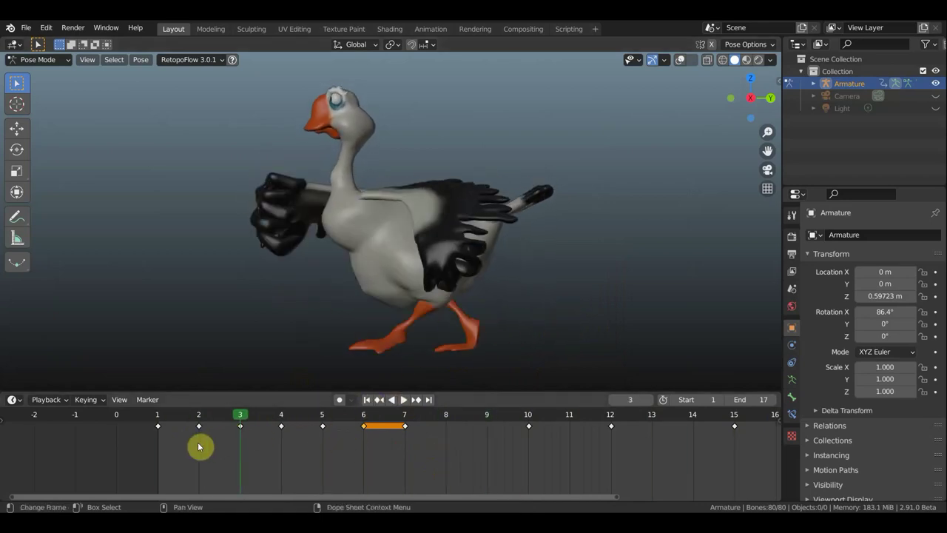
Replace the frame 2 key with a duplicate of the frame 3 key
click(200, 418)
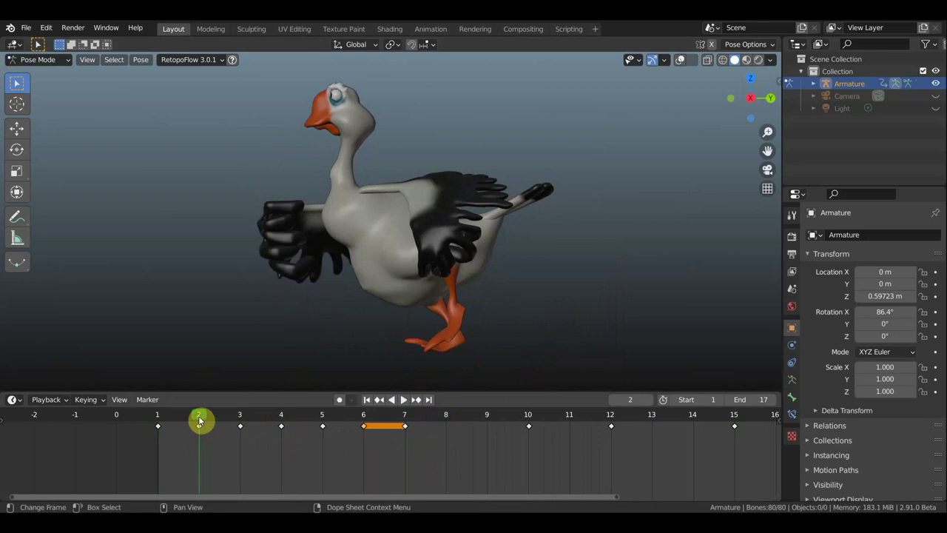
click(243, 423)
click(199, 423)
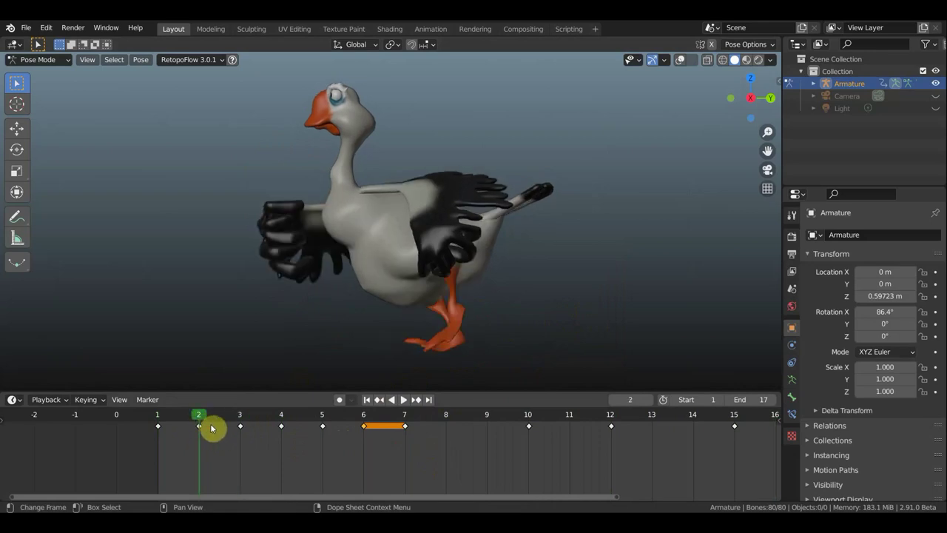
click(207, 439)
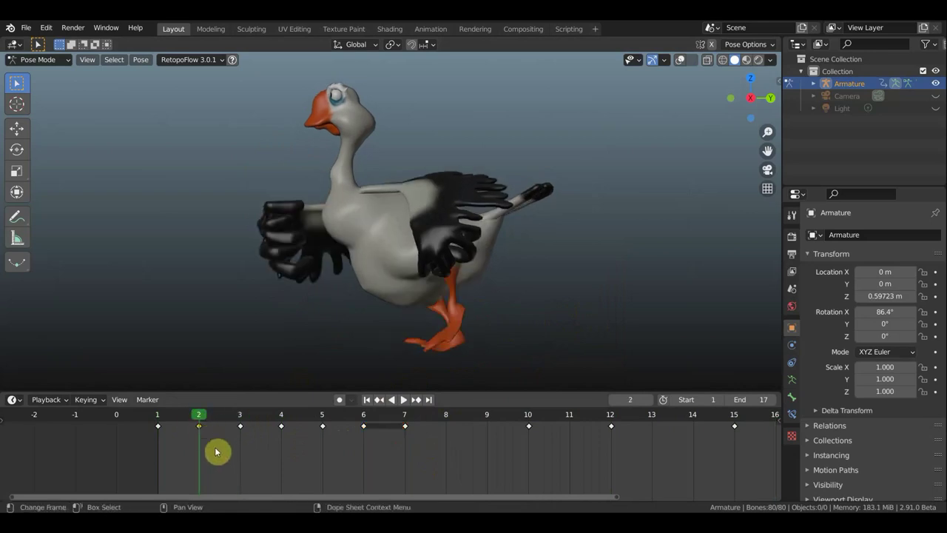
key(x)
click(218, 450)
click(238, 428)
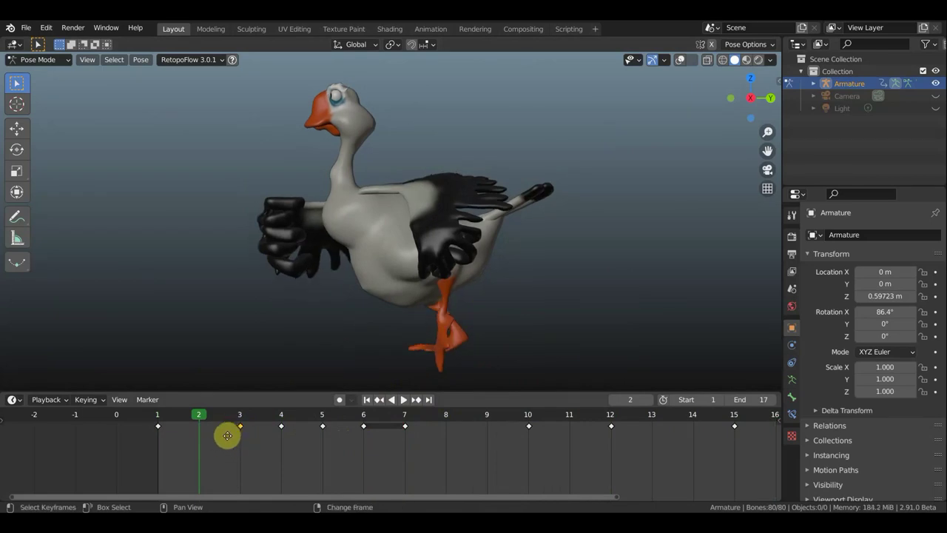
key(shift+d)
click(201, 436)
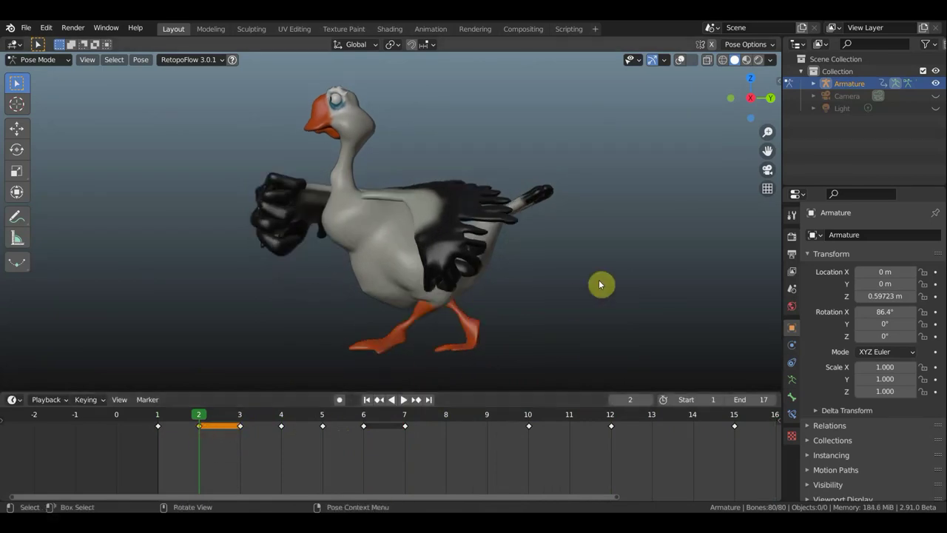
Play the retimed walk from frame 1 and stop at frame 8
key(space)
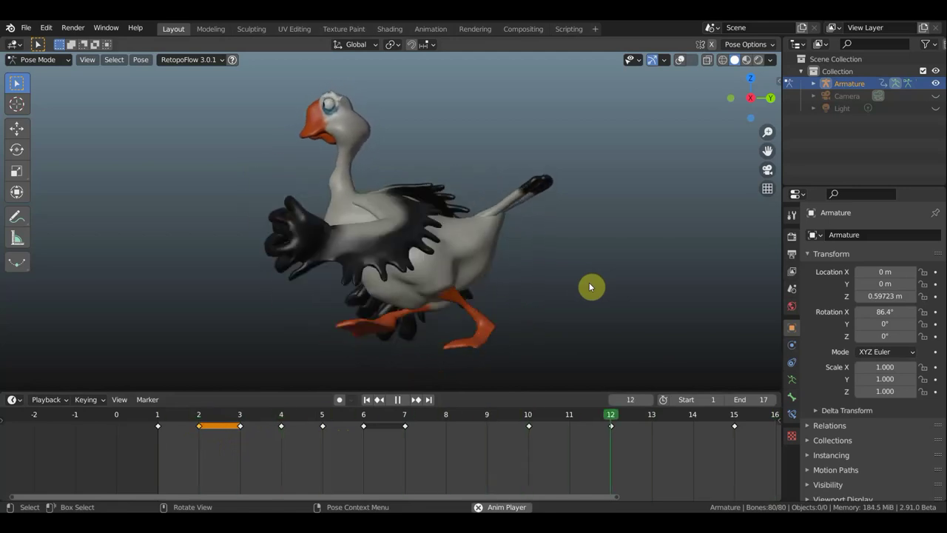
key(Escape)
mouse_move(185, 422)
mouse_down()
mouse_move(281, 434)
mouse_move(158, 427)
mouse_move(285, 429)
mouse_move(170, 427)
mouse_up()
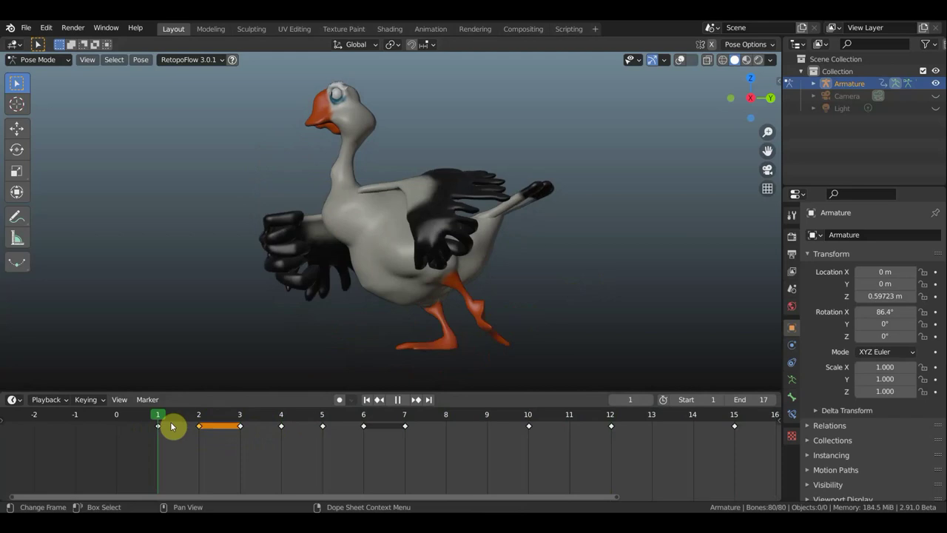
key(space)
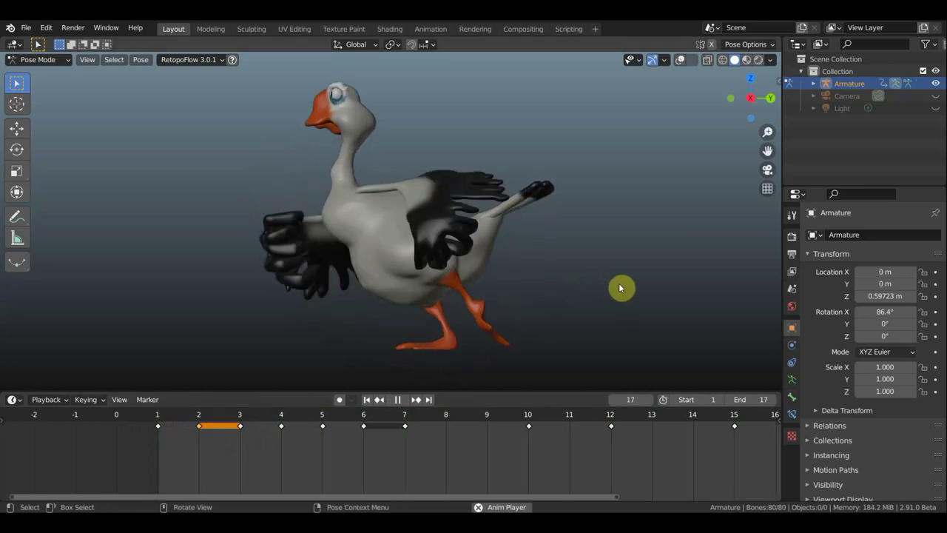
key(space)
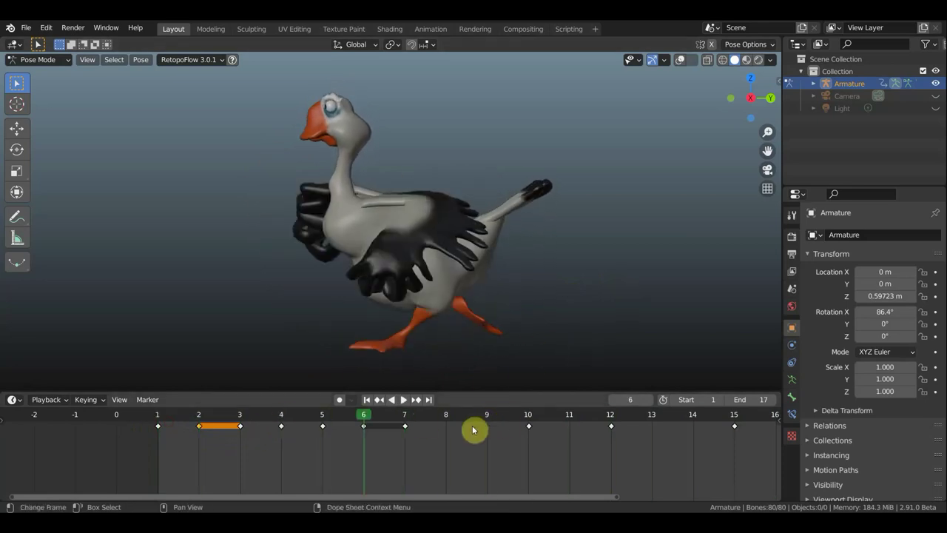
click(446, 421)
key(space)
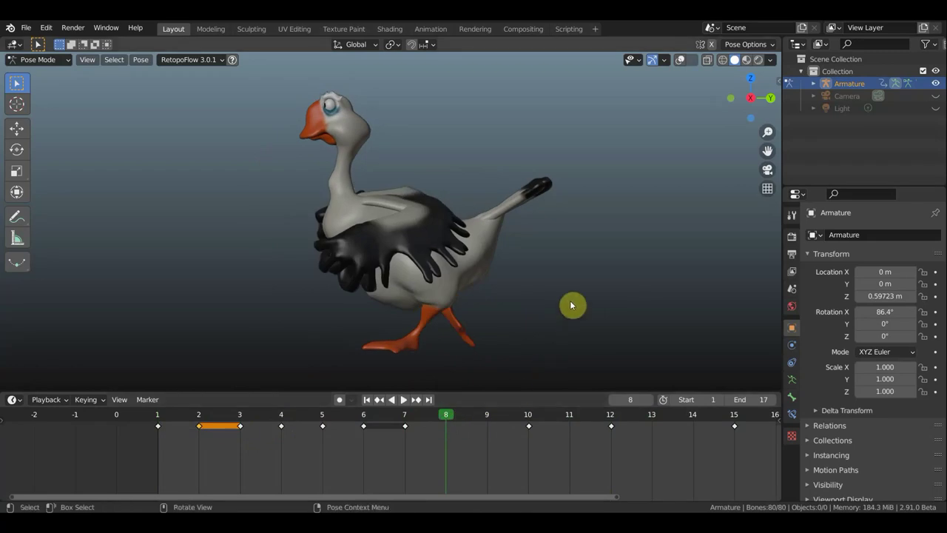
Key location and rotation at frame 8 and zoom in on the goose
key(i)
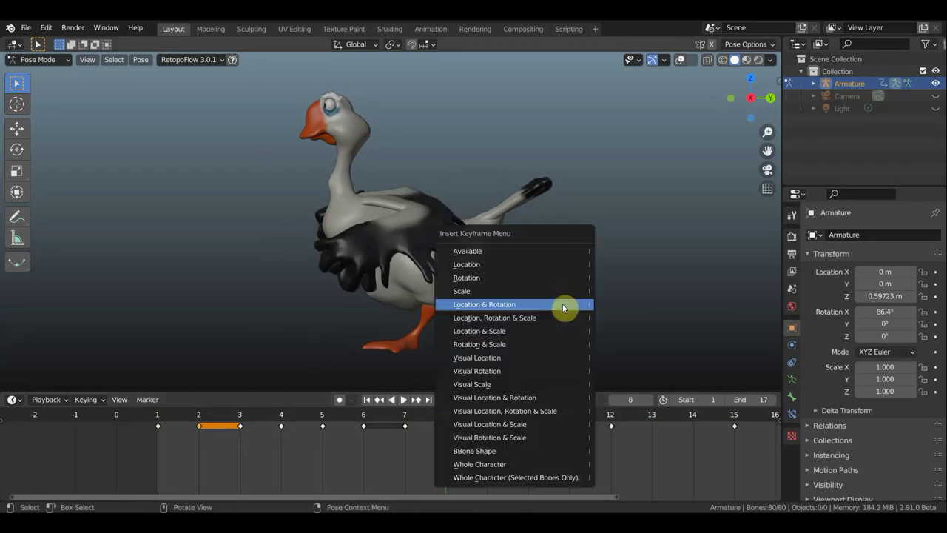
click(564, 306)
click(487, 419)
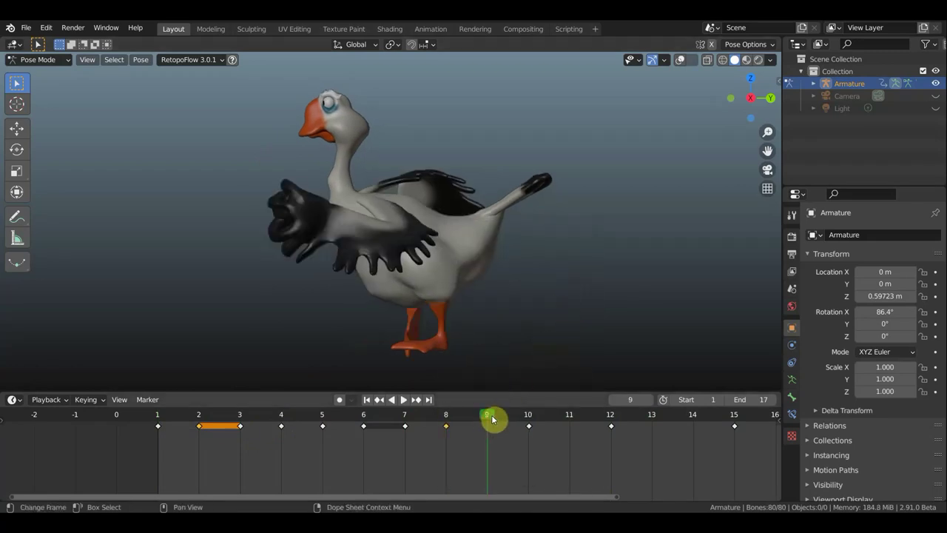
scroll(511, 338, up, 2)
mouse_move(512, 334)
middle_down()
mouse_move(509, 282)
mouse_move(372, 325)
mouse_move(249, 327)
mouse_move(169, 309)
mouse_move(383, 292)
mouse_move(368, 288)
mouse_move(380, 316)
mouse_move(338, 304)
mouse_move(121, 318)
mouse_move(498, 303)
mouse_move(541, 291)
middle_up()
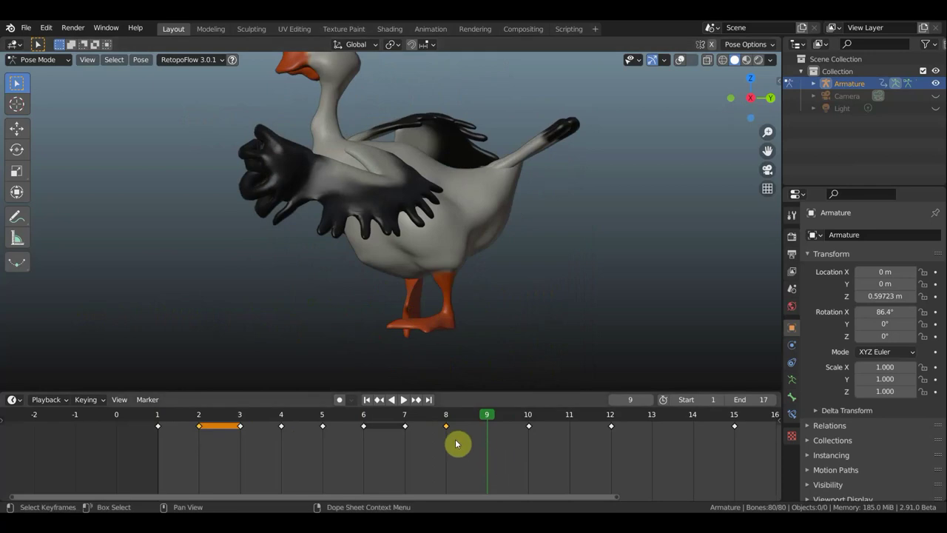
Copy the frame-8 key onto frame 9 to hold the pose, then play the walk
click(446, 419)
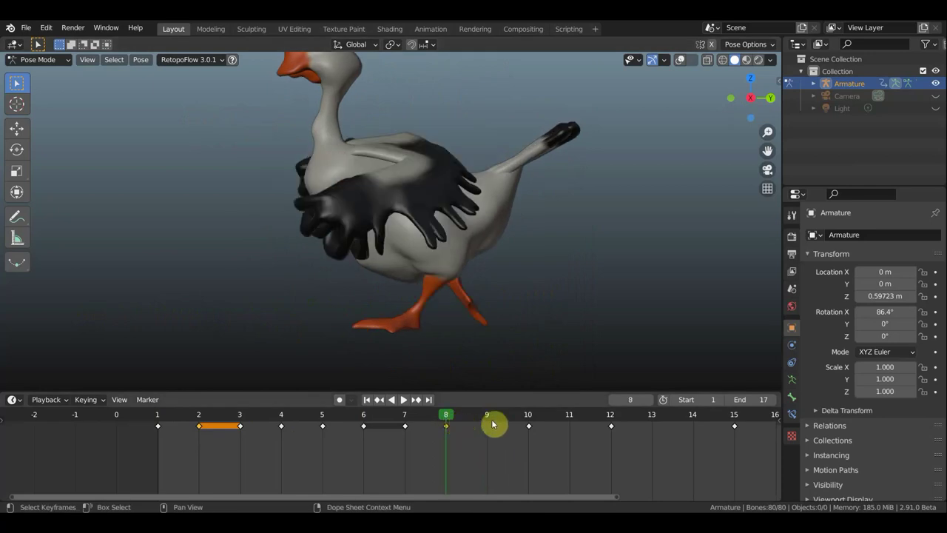
click(530, 423)
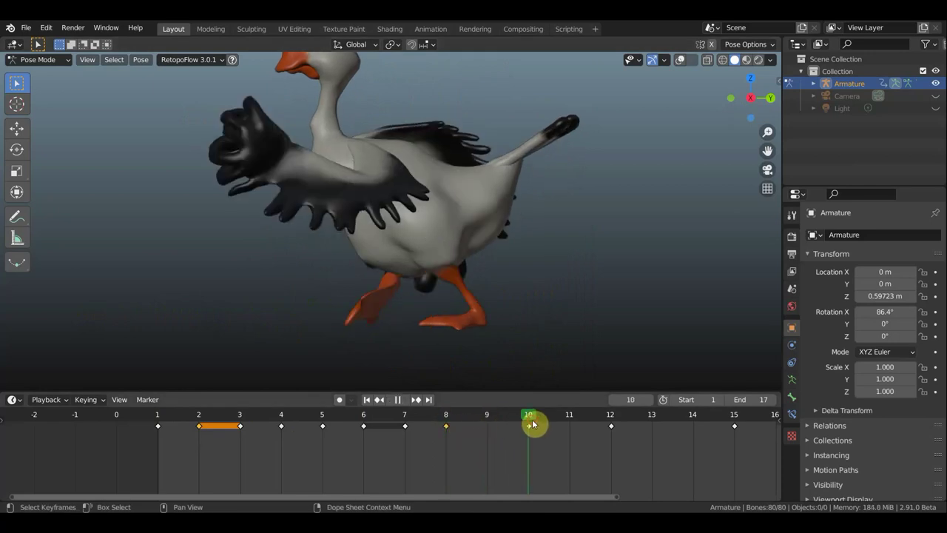
click(448, 421)
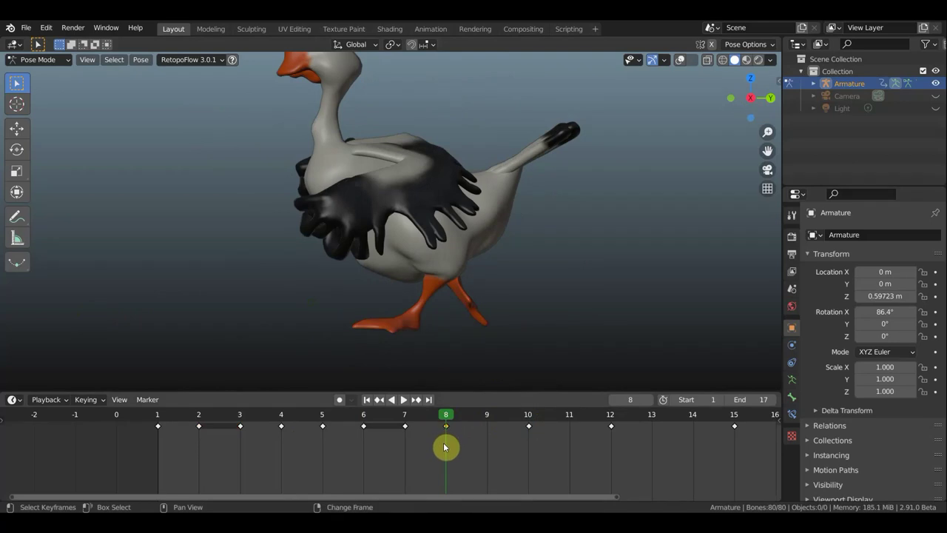
key(g)
click(492, 449)
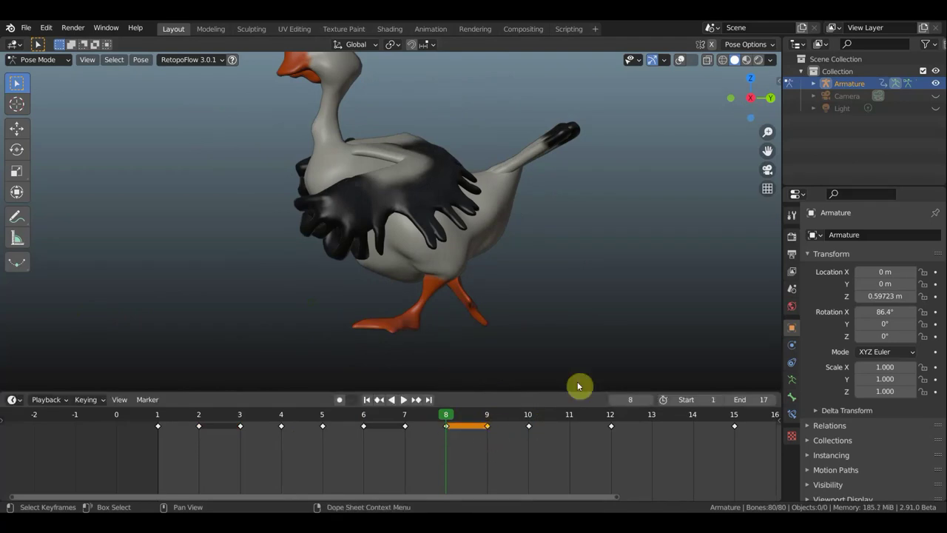
key(space)
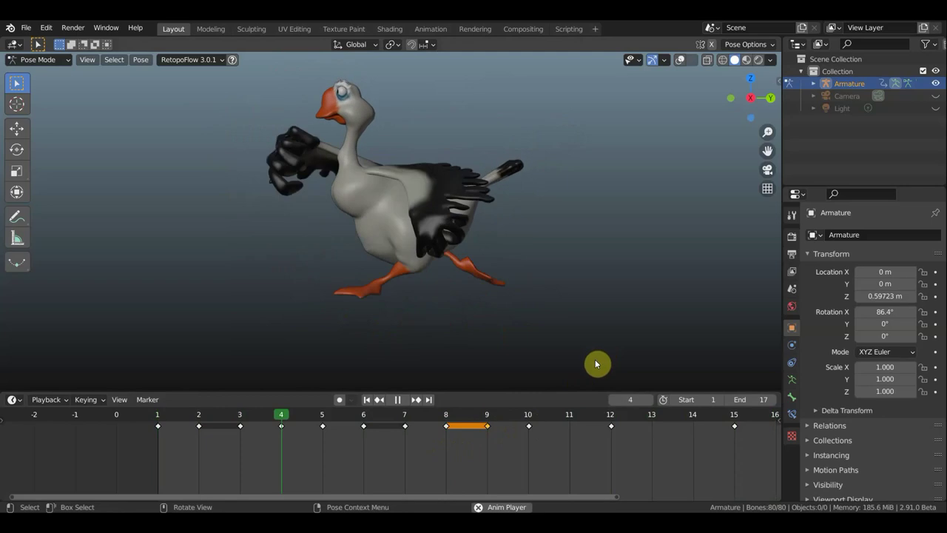
Stop playback, flip between frames 11 and 12, and select only the frame-12 key
key(Escape)
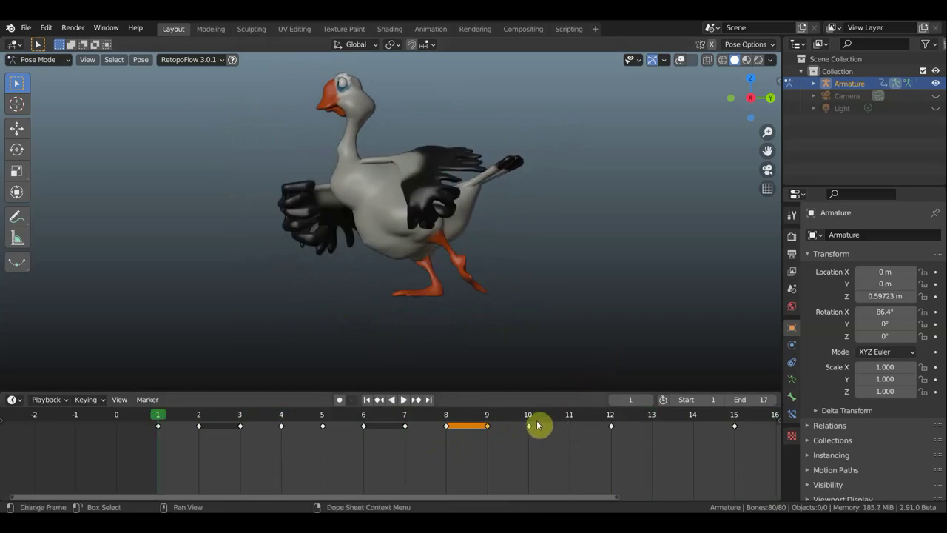
click(612, 416)
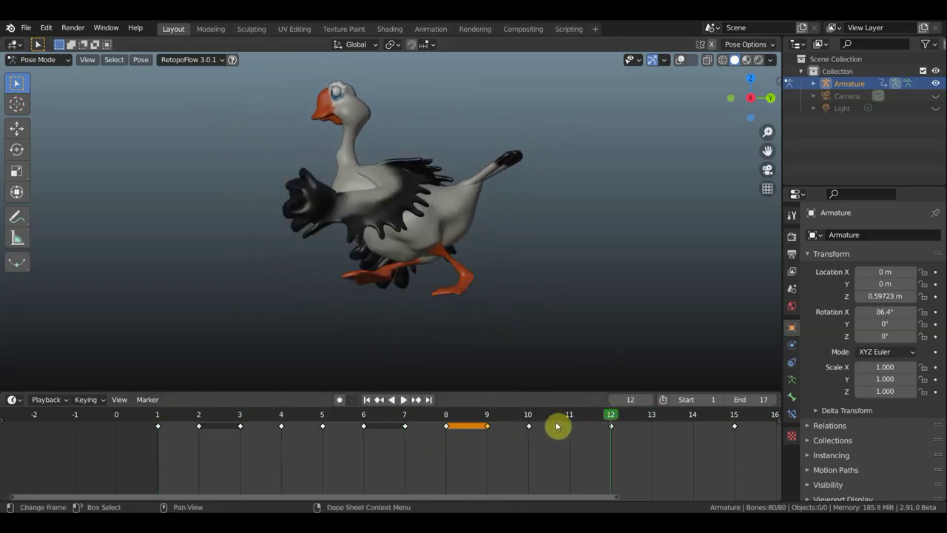
click(570, 418)
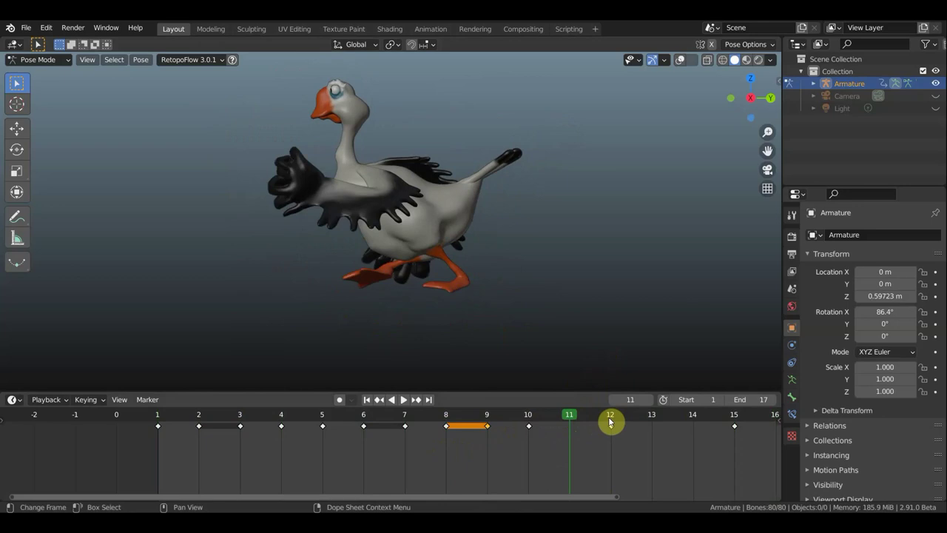
click(611, 421)
click(572, 420)
click(611, 421)
click(575, 421)
click(611, 423)
click(569, 424)
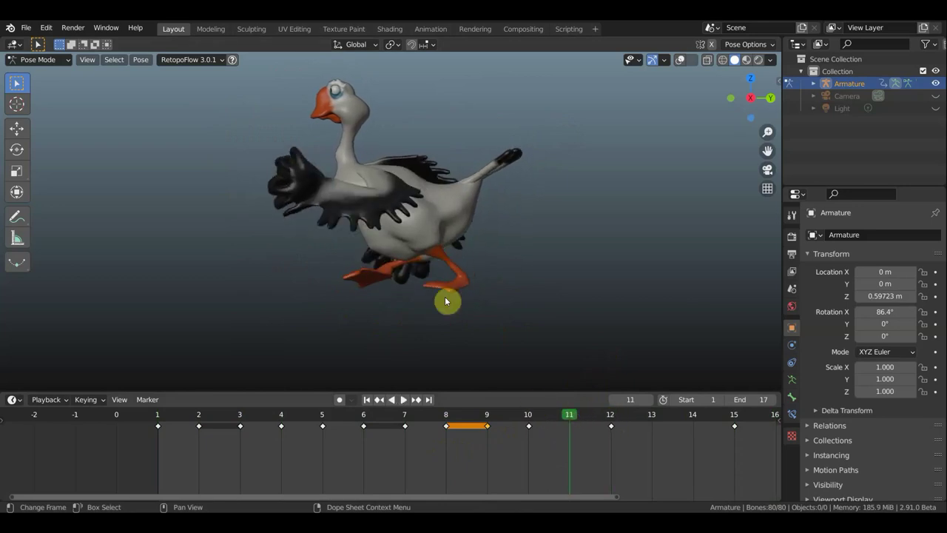
click(611, 417)
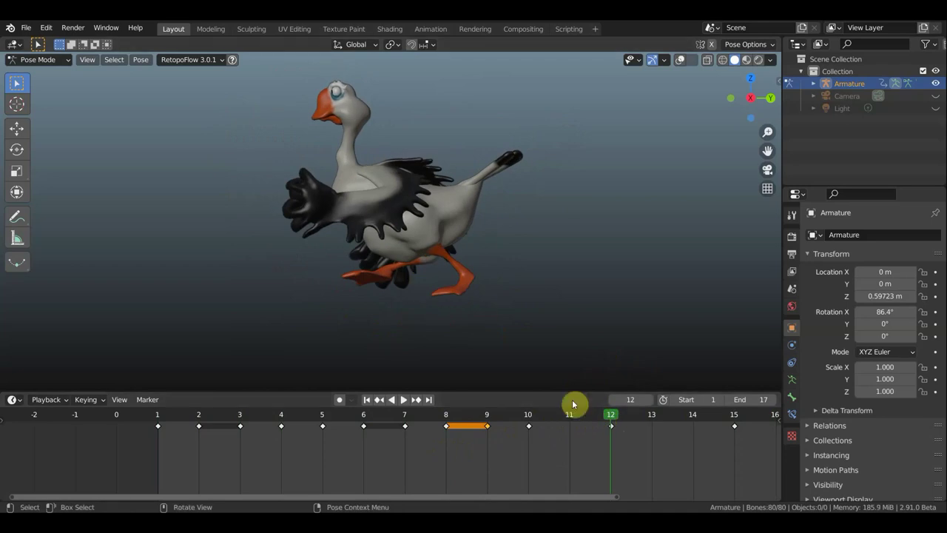
click(592, 426)
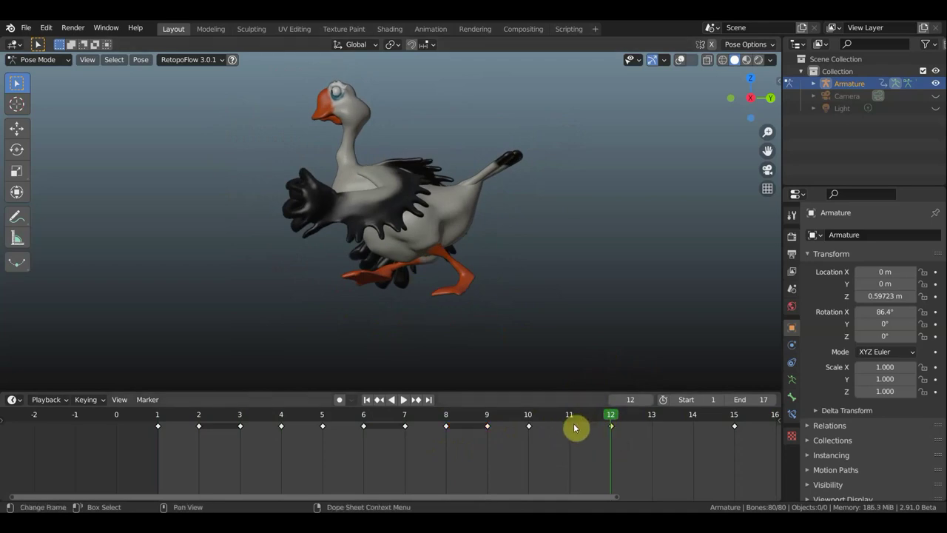
click(569, 423)
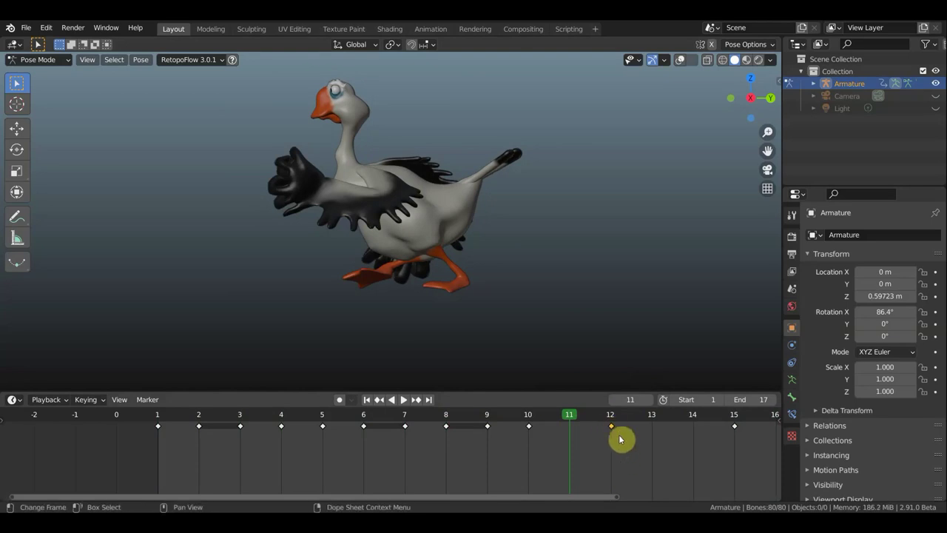
Delete the frame-12 key, key frame 11, and duplicate that key onto frame 12
key(x)
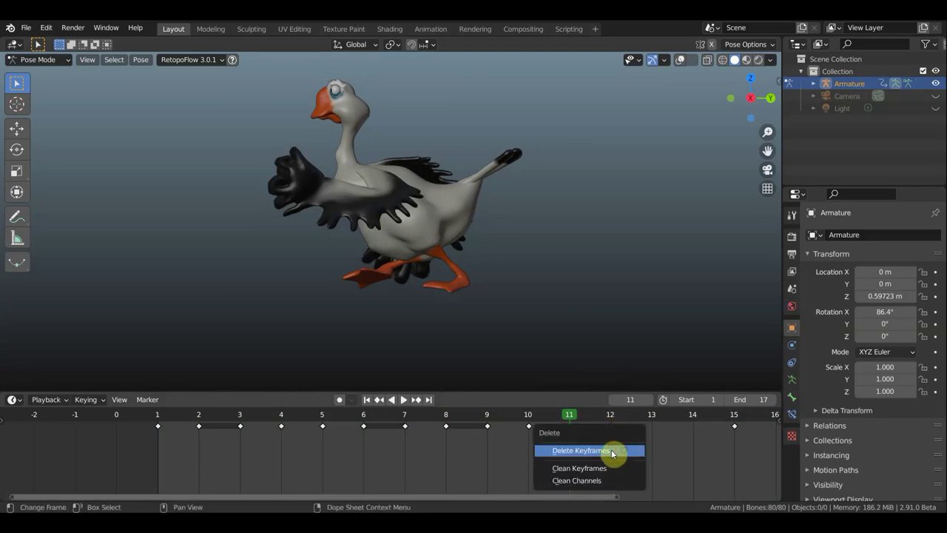
click(612, 453)
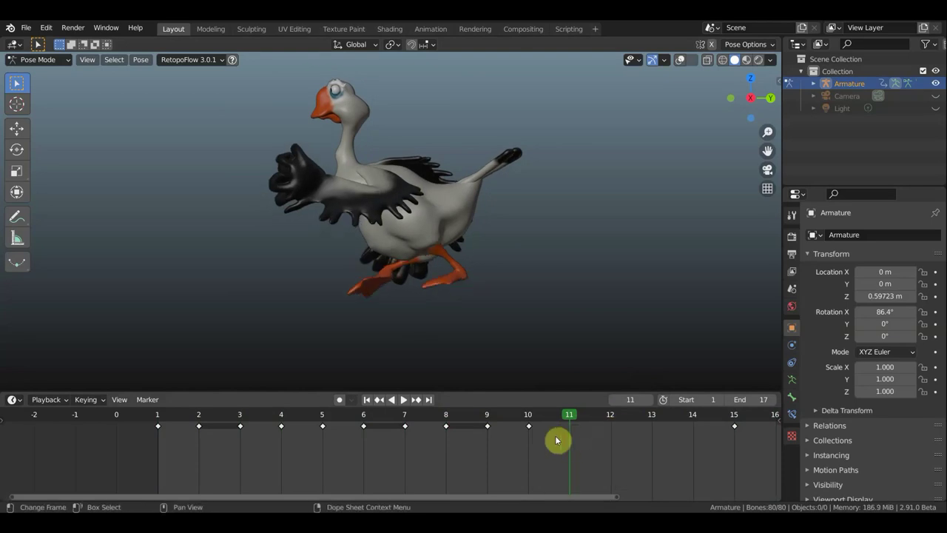
key(i)
click(596, 319)
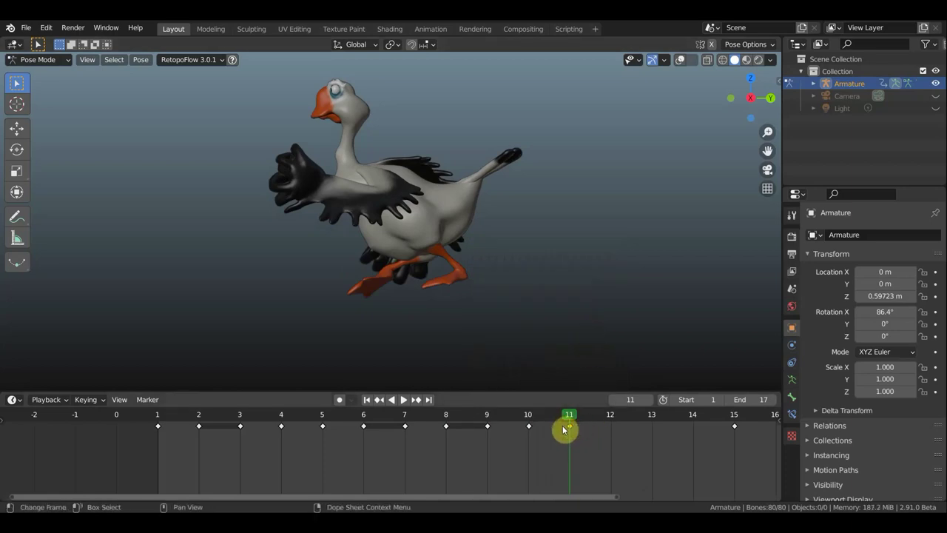
key(shift+d)
click(601, 433)
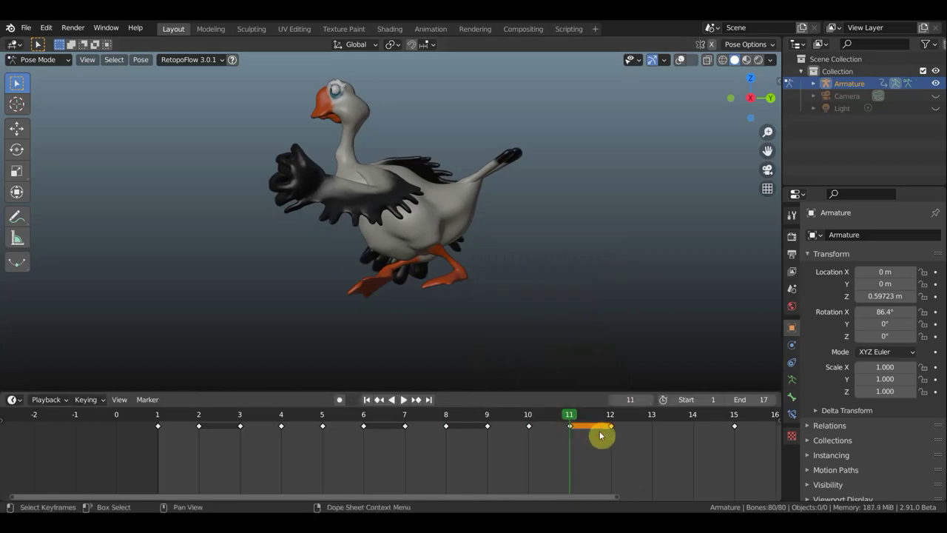
After test playback, move the frame 11–12 keys to frames 13–14
key(space)
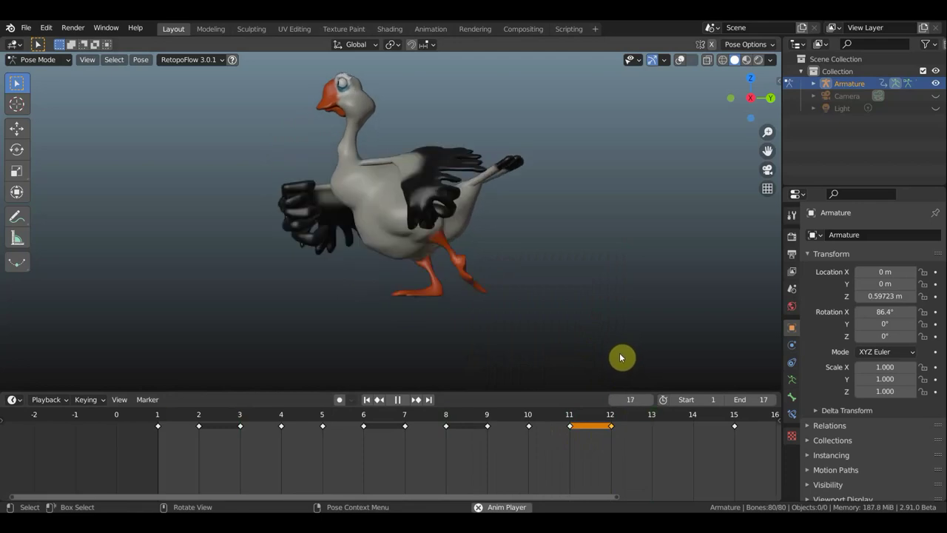
key(Escape)
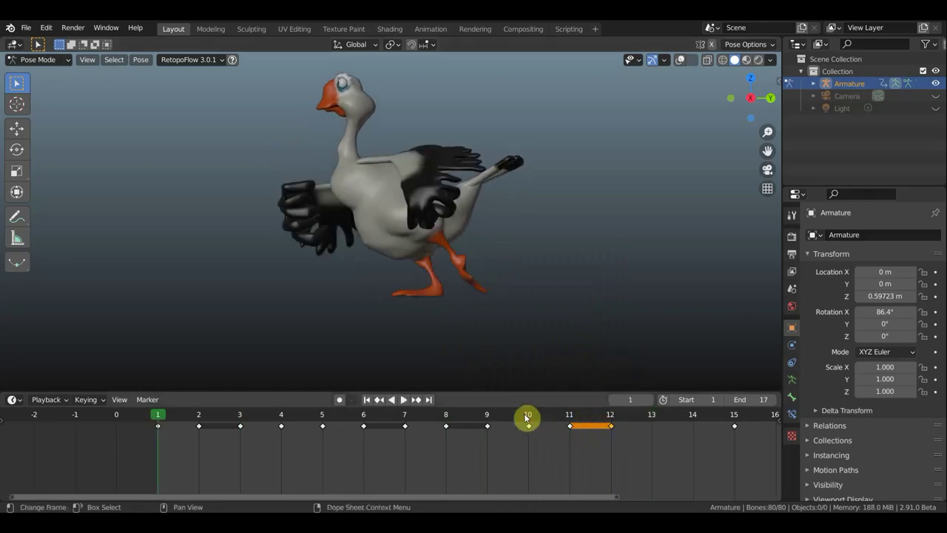
mouse_move(176, 419)
mouse_down()
mouse_move(624, 428)
mouse_move(510, 423)
mouse_move(592, 422)
mouse_move(515, 430)
mouse_up()
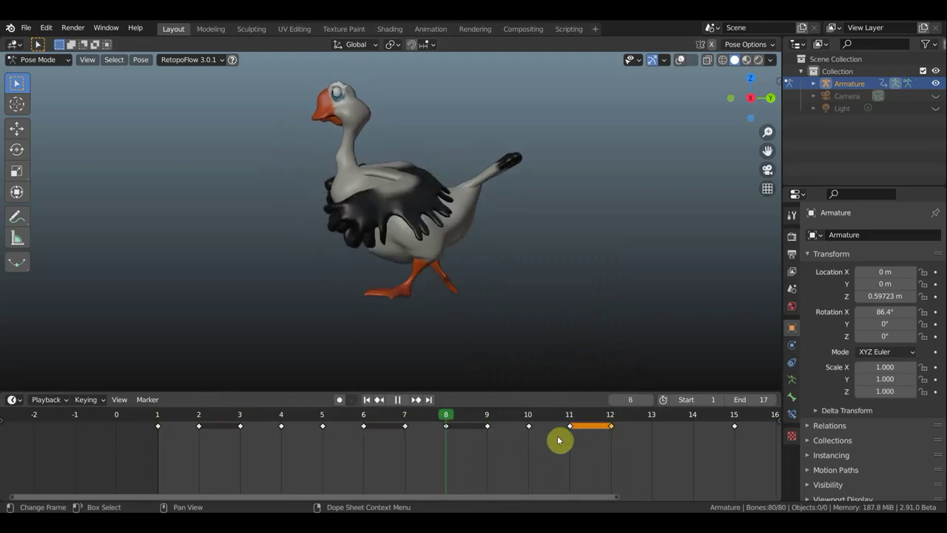
key(Escape)
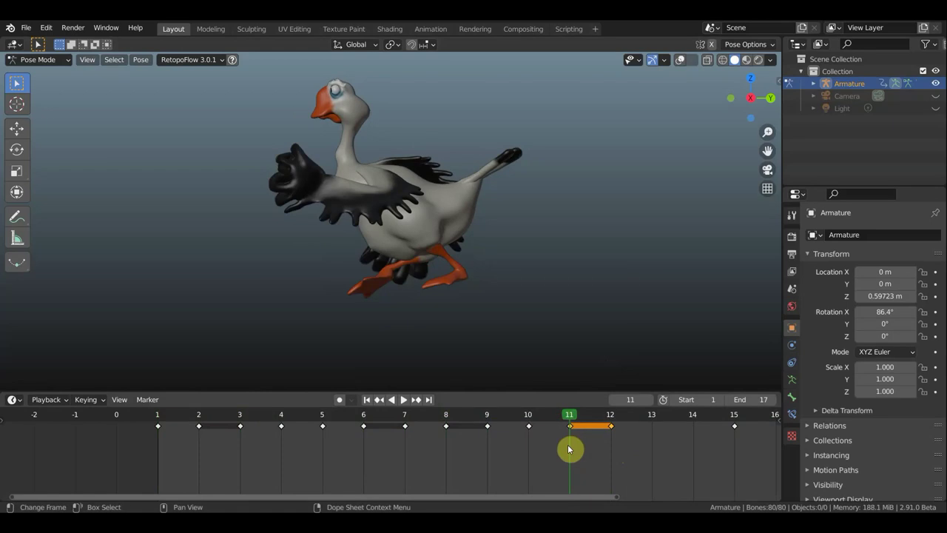
key(g)
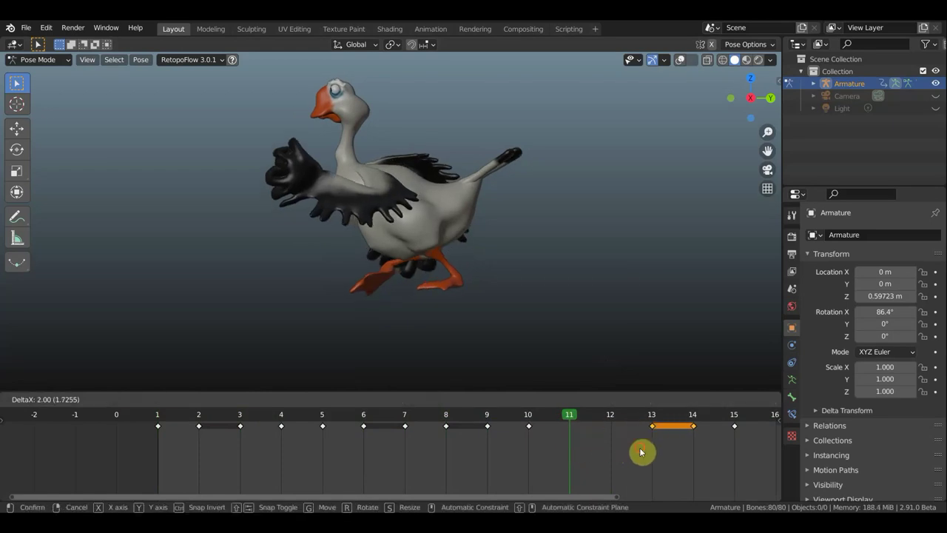
click(639, 448)
Play the walk again, then delete the keys at frames 13 and 14
key(space)
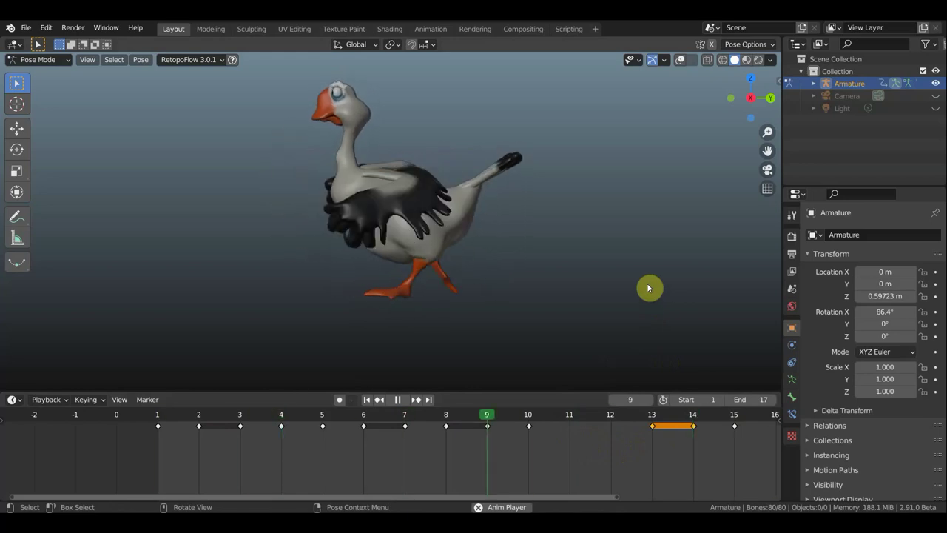
key(space)
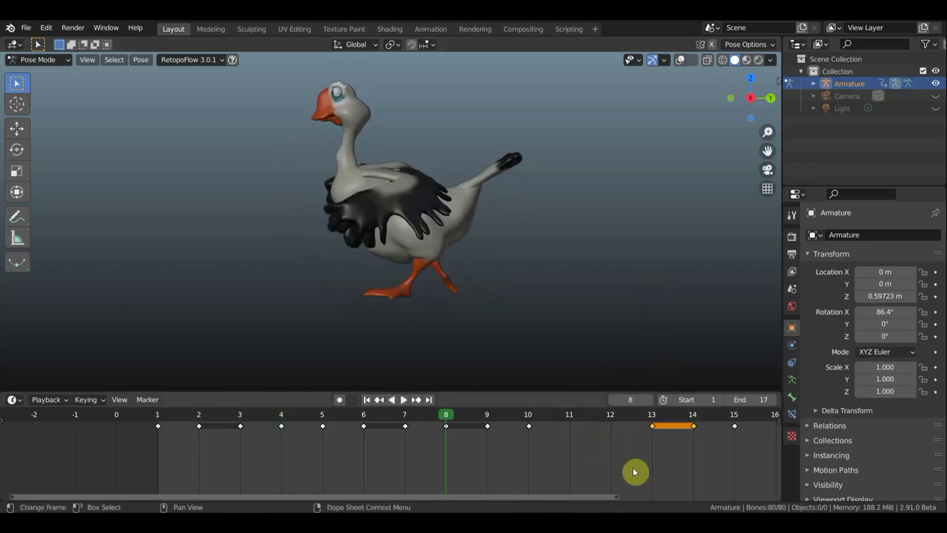
key(x)
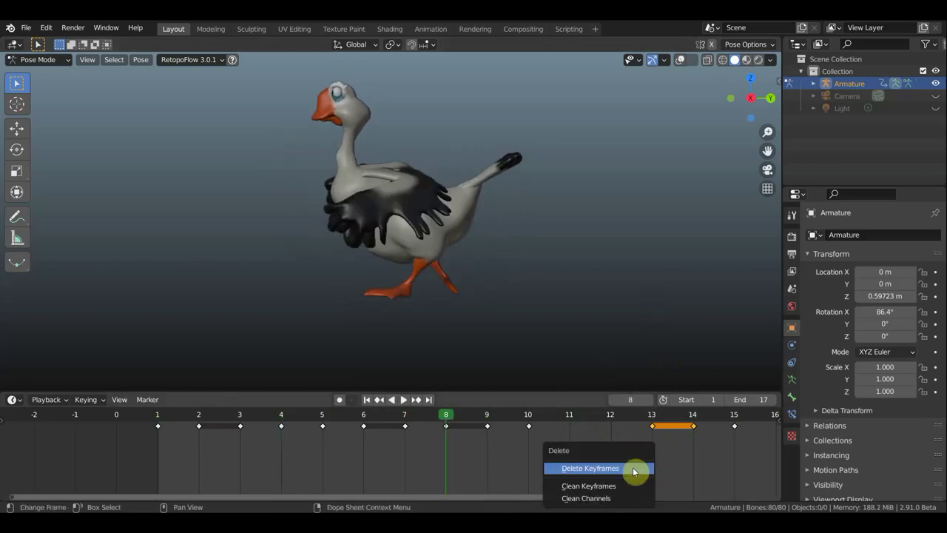
click(634, 469)
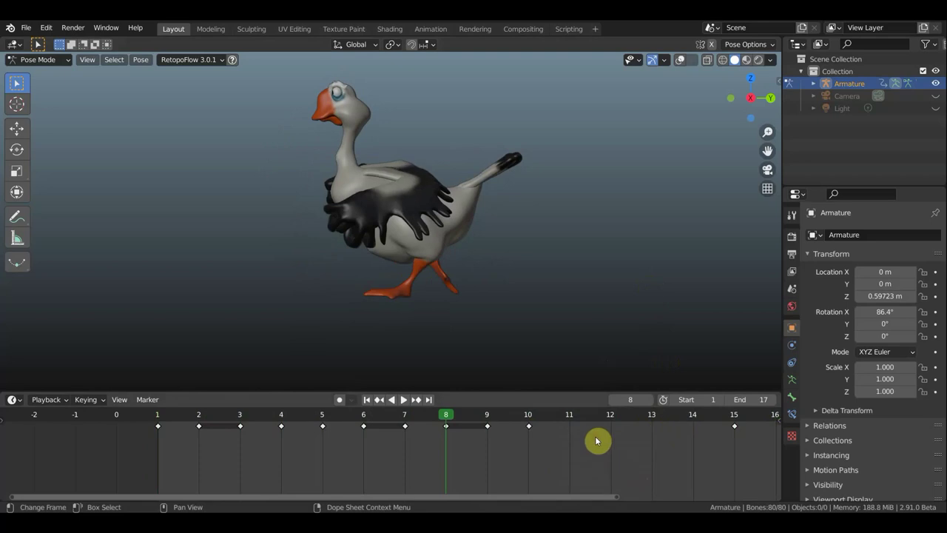
Key location, rotation and scale at frame 13, then show the rig bones and select one
click(652, 420)
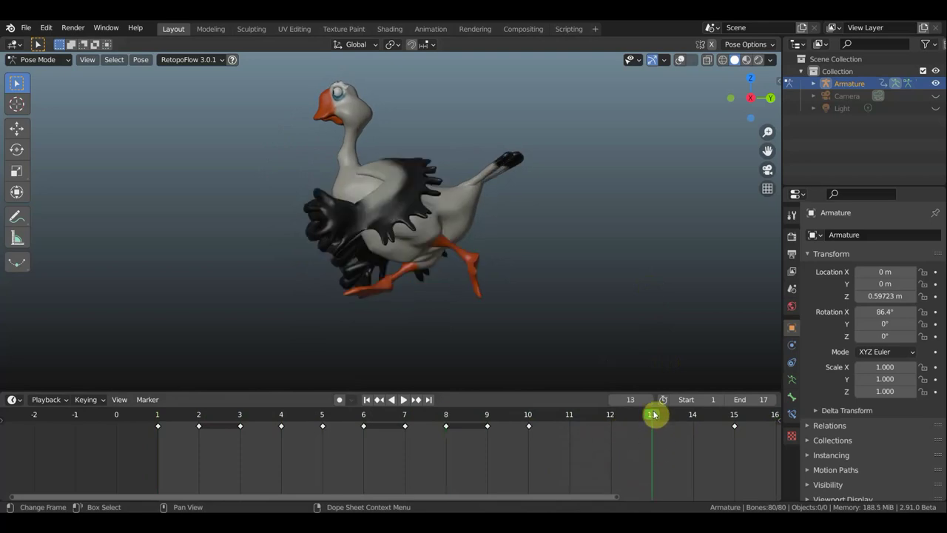
key(i)
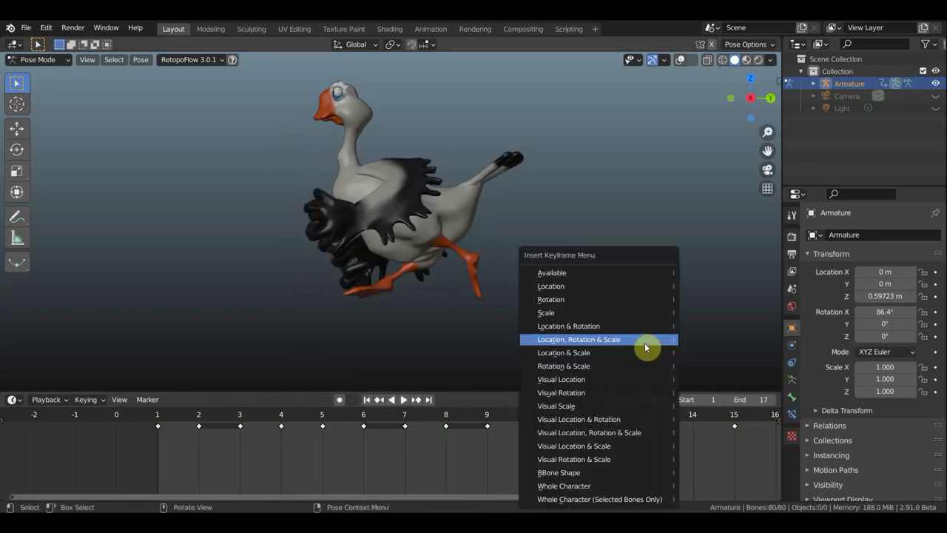
click(618, 336)
click(681, 61)
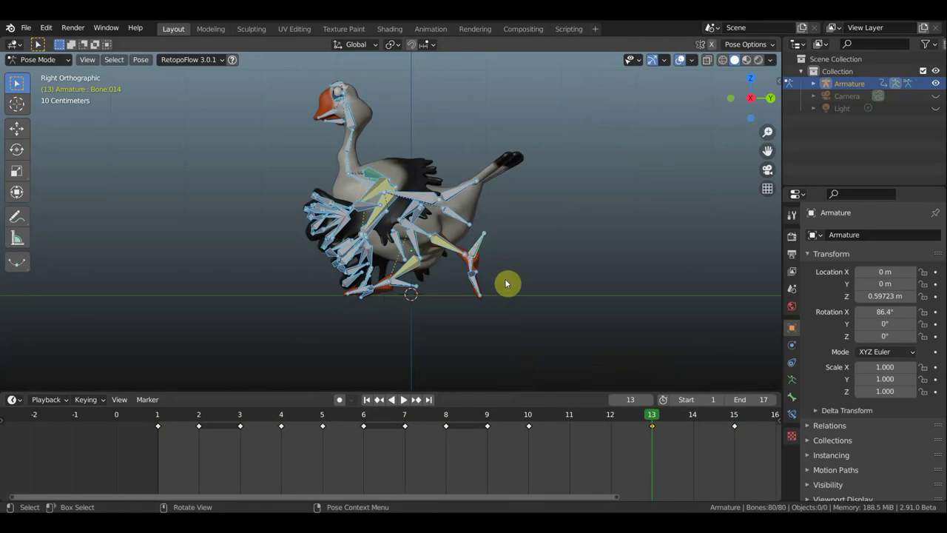
click(480, 244)
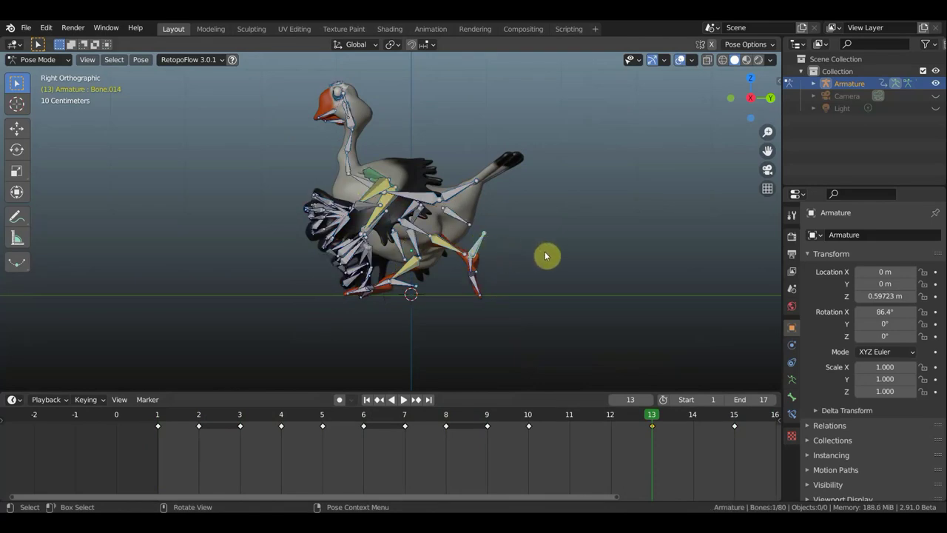
Hide the bone overlays, add a hold key at frame 12, and start playback
key(a)
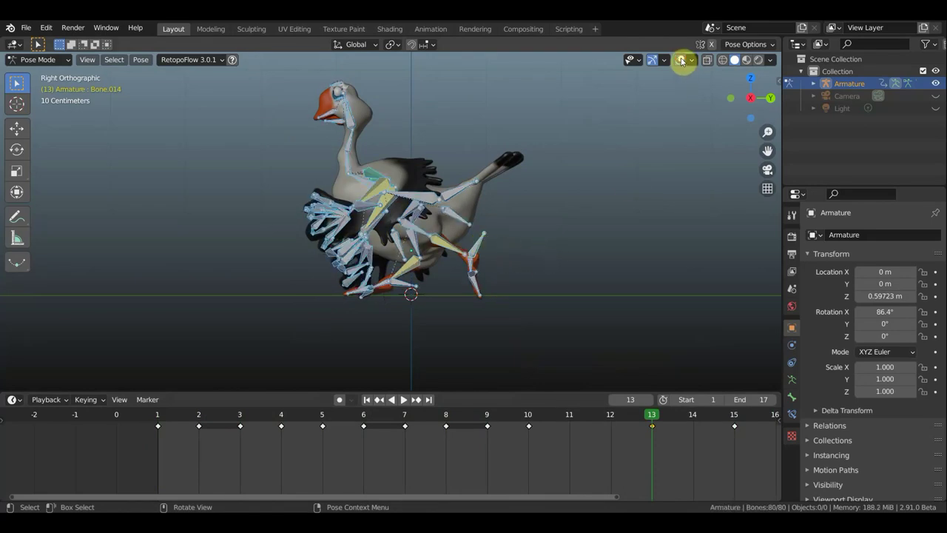
click(682, 61)
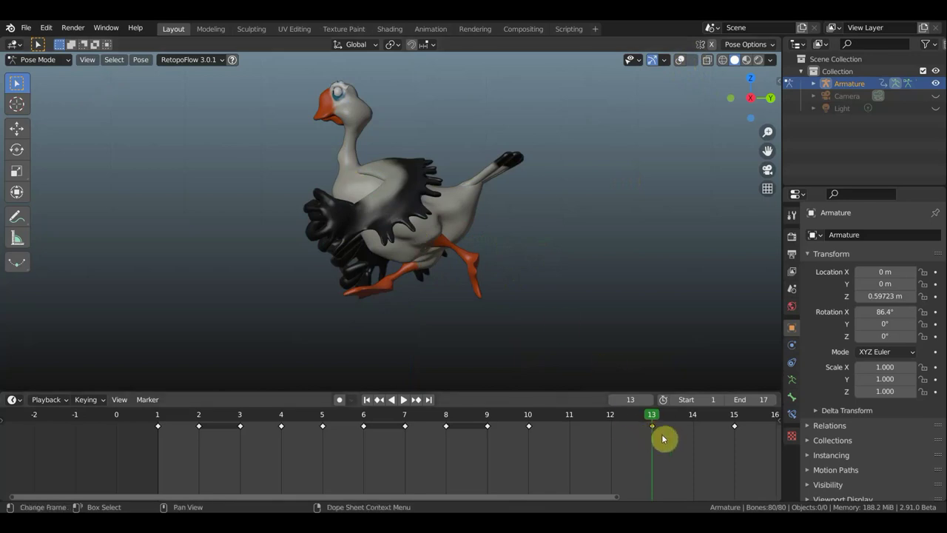
drag(660, 441, 619, 441)
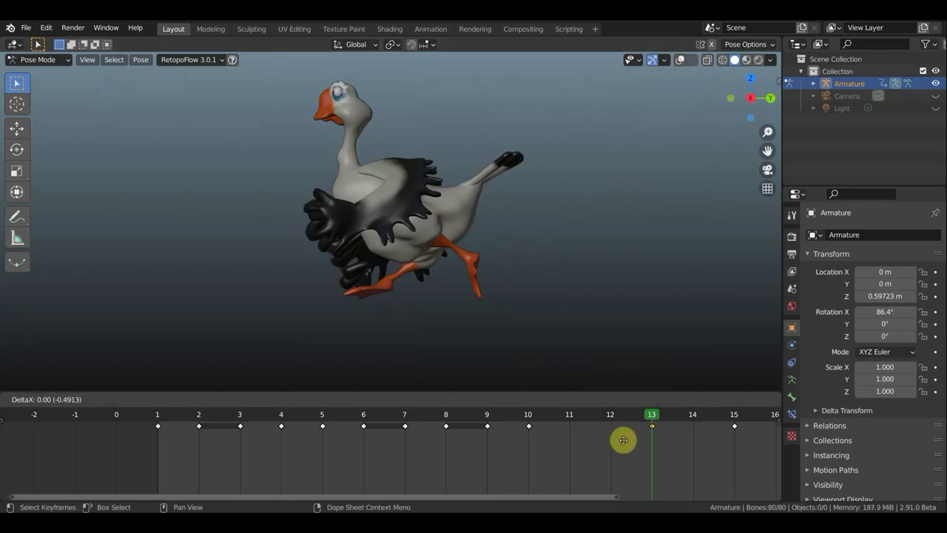
key(space)
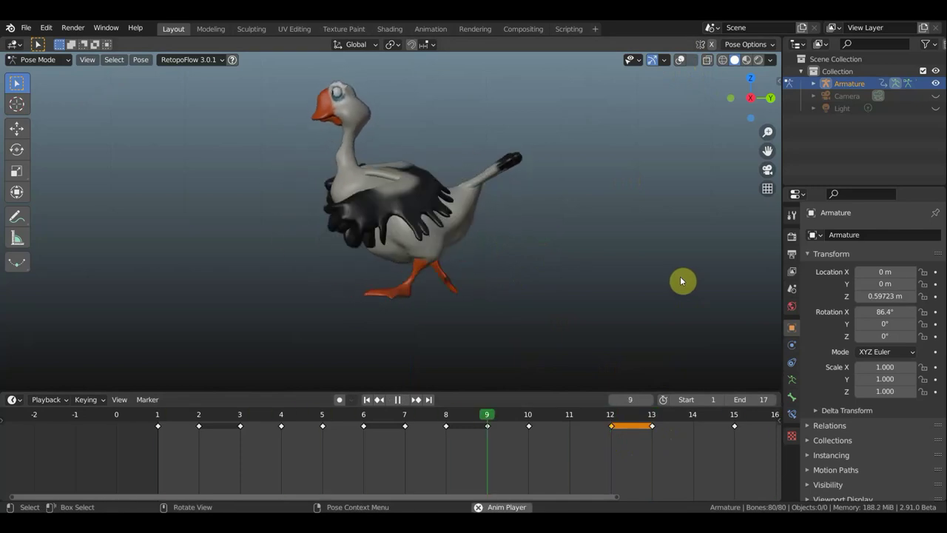
Watch the walk from the front, then side-on, stopping at frame 17
middle_drag(540, 281, 642, 293)
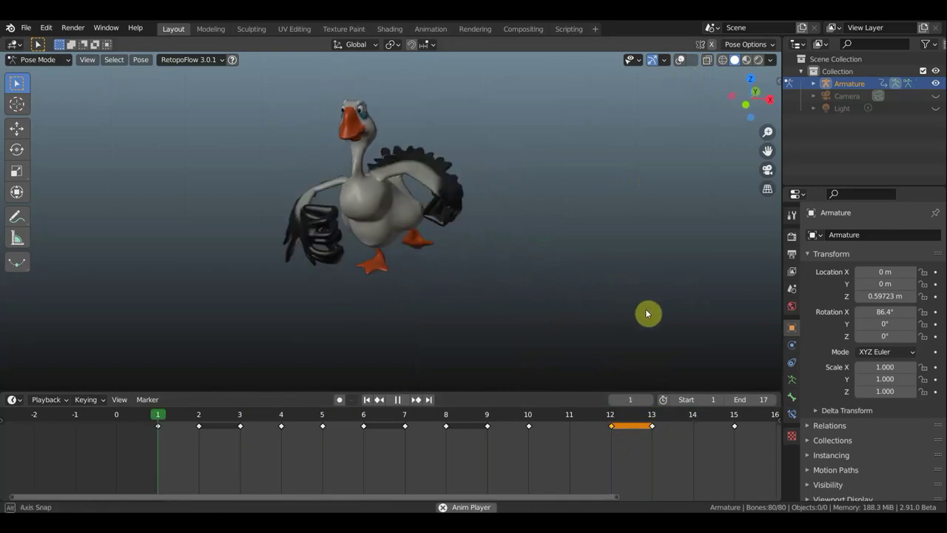
middle_drag(642, 294, 625, 297)
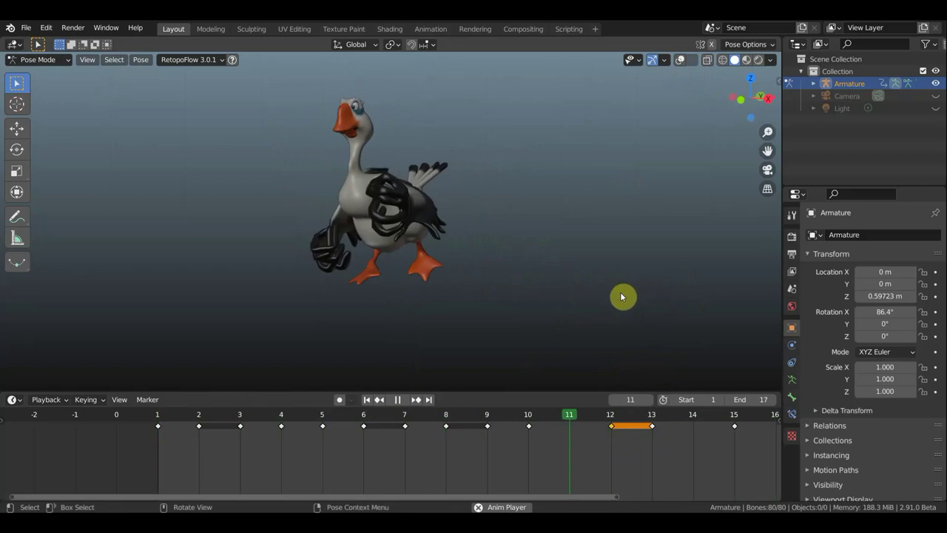
scroll(687, 457, down, 2)
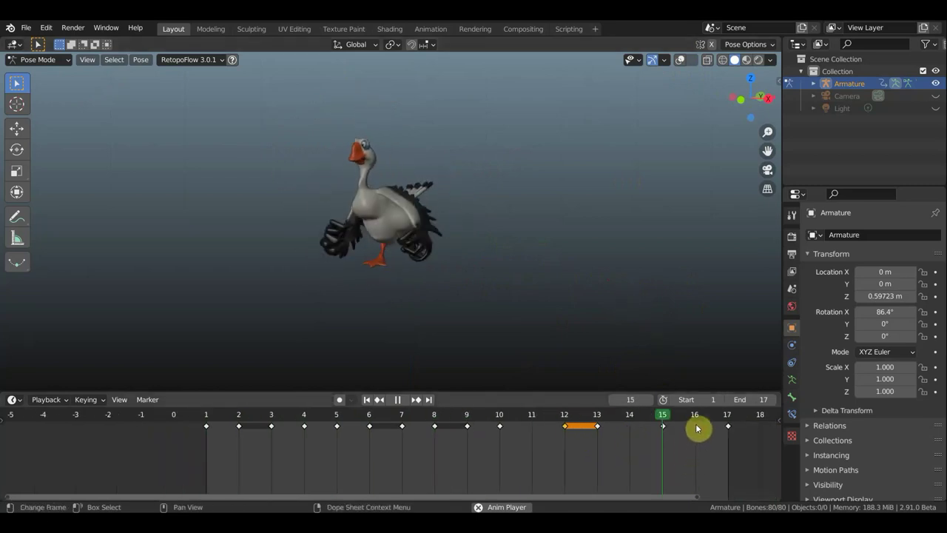
click(727, 422)
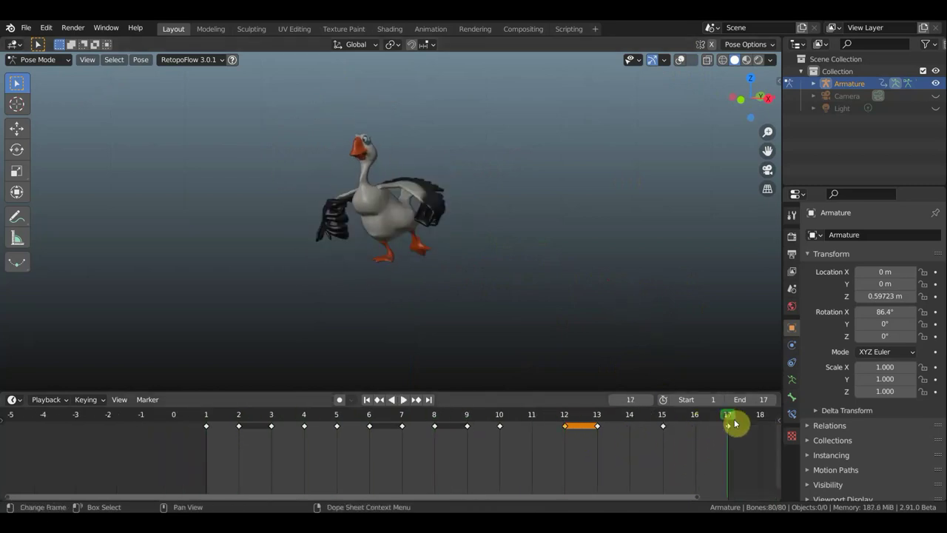
middle_drag(599, 342, 542, 342)
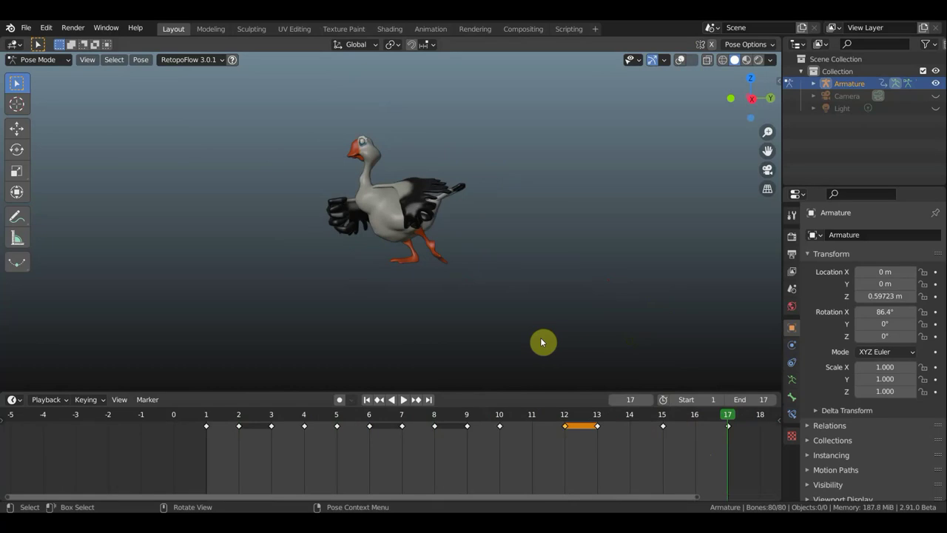
scroll(518, 274, up, 2)
scroll(579, 275, up, 3)
scroll(580, 274, down, 2)
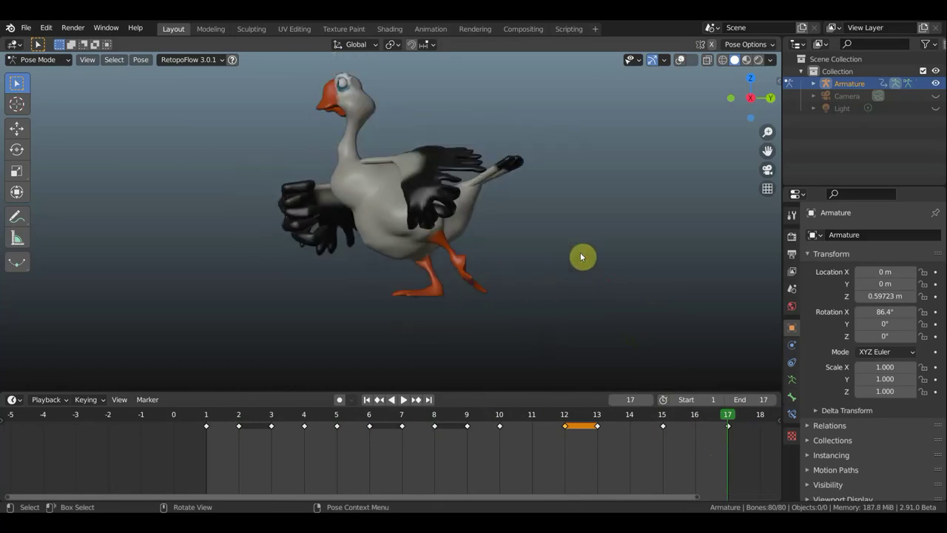
Stop playback and compare the goose's poses at frames 16 and 17
shift+middle_drag(577, 269, 569, 281)
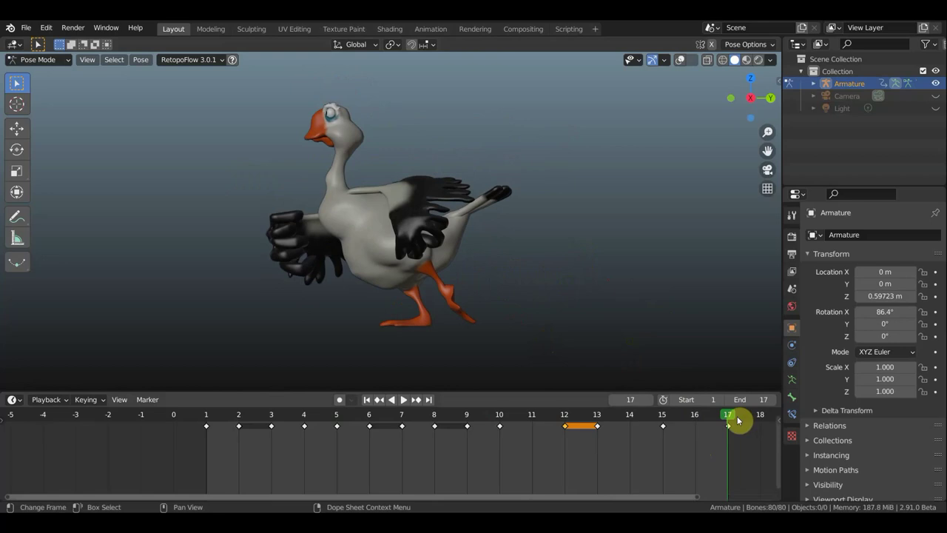
key(space)
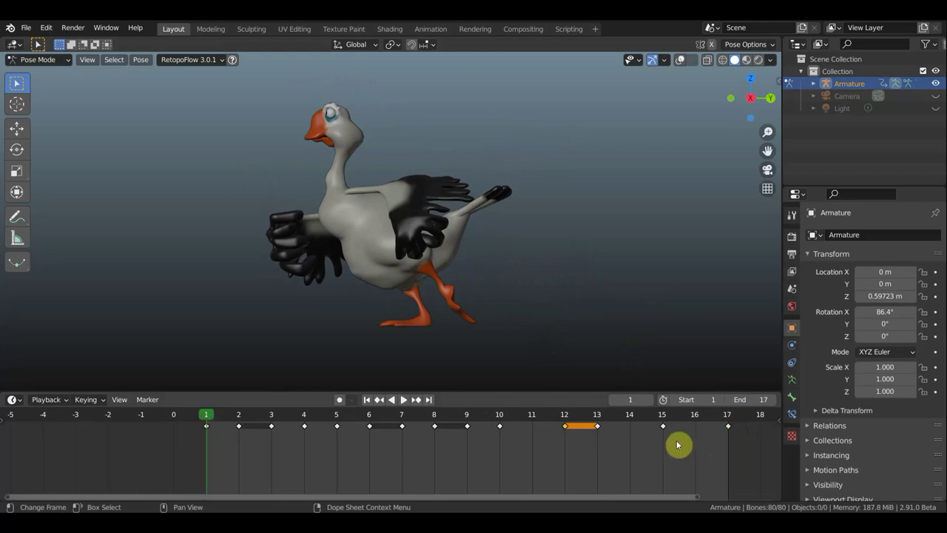
drag(734, 420, 707, 429)
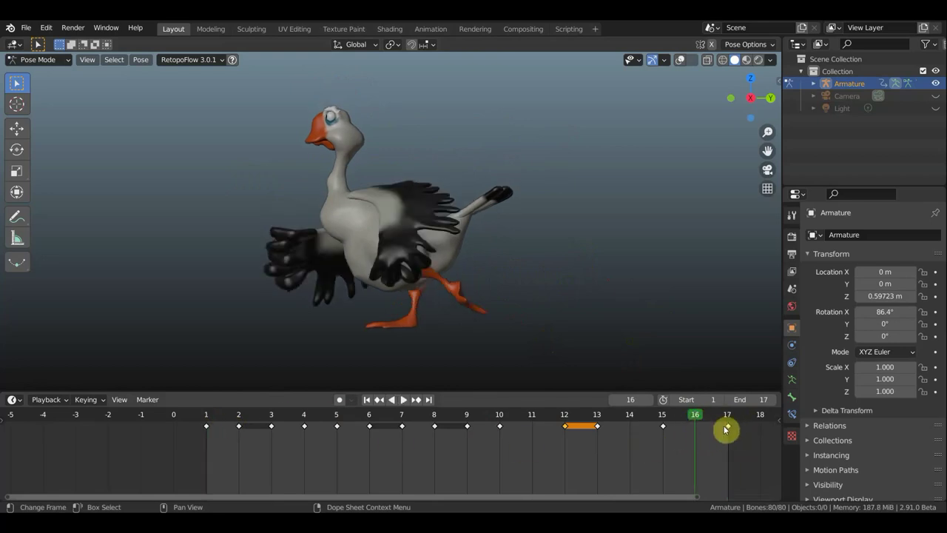
click(734, 420)
click(704, 422)
drag(729, 421, 711, 422)
key(space)
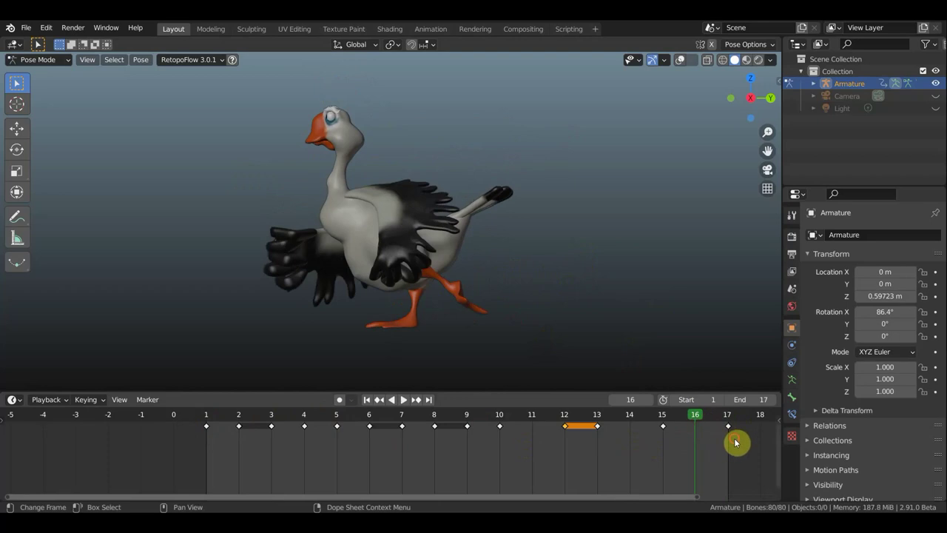
Key the current pose at frame 16 and delete the old frame-17 keyframe
click(728, 426)
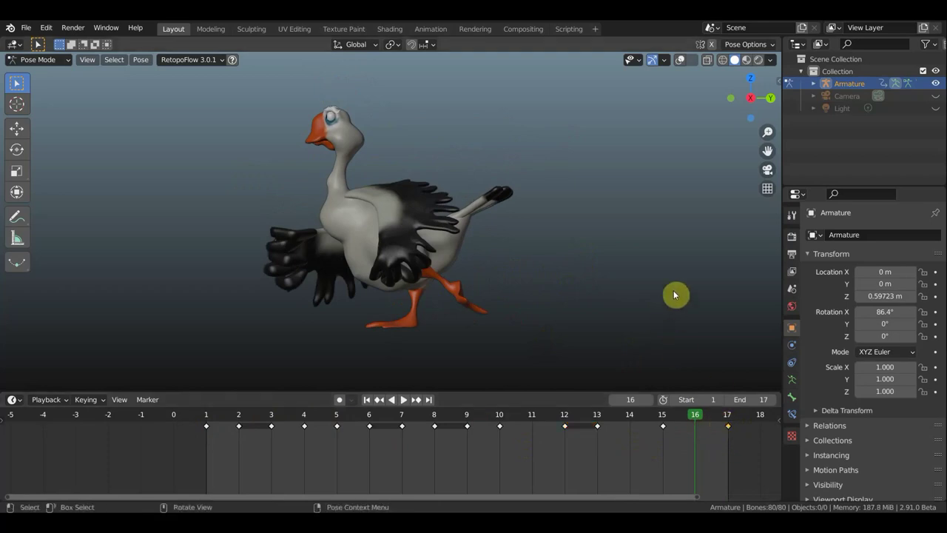
key(i)
click(640, 293)
drag(733, 442, 721, 426)
key(x)
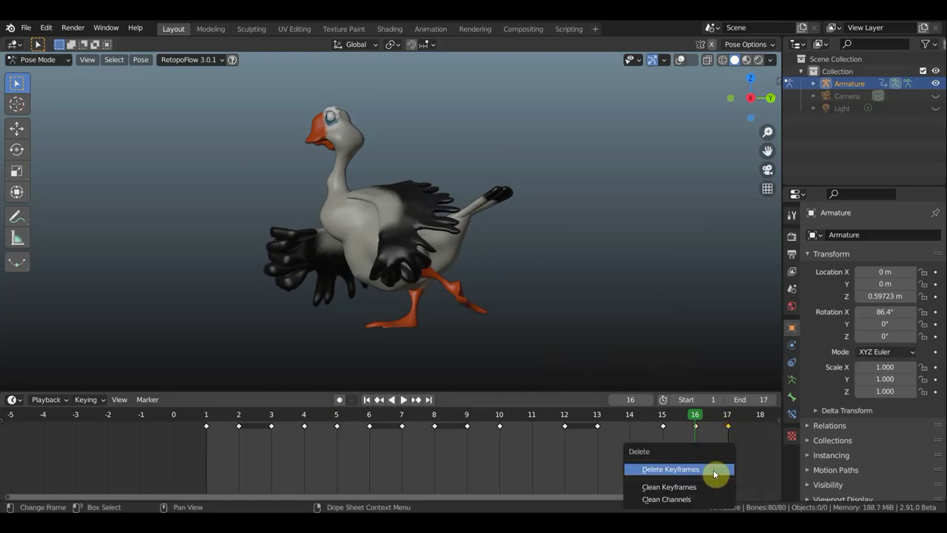
click(715, 469)
Duplicate the frame-16 key onto frame 17 as a hold, then play the walk
drag(710, 445, 690, 426)
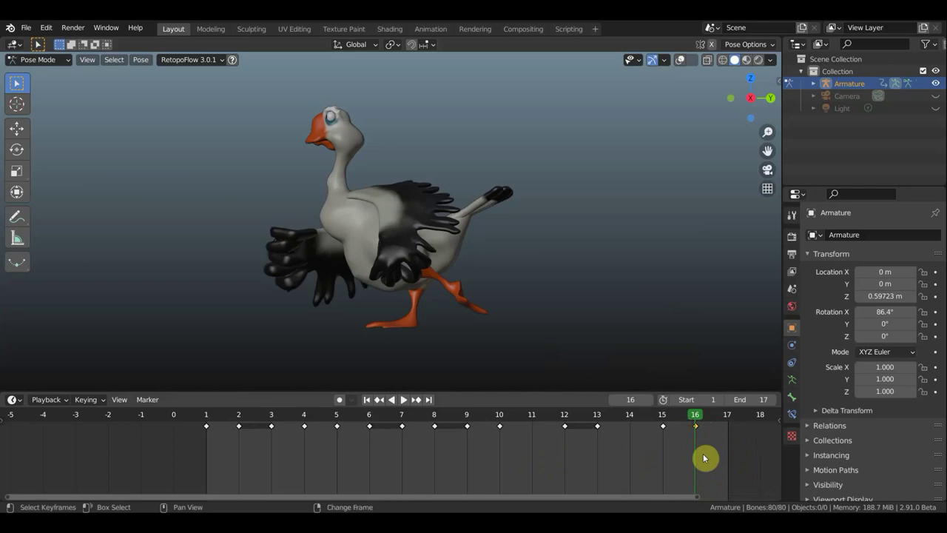
key(shift+d)
click(729, 453)
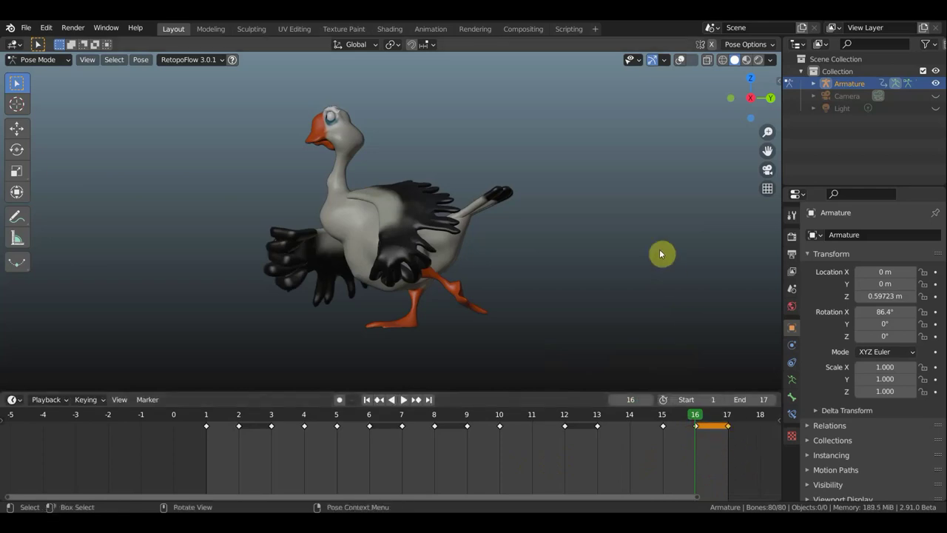
key(space)
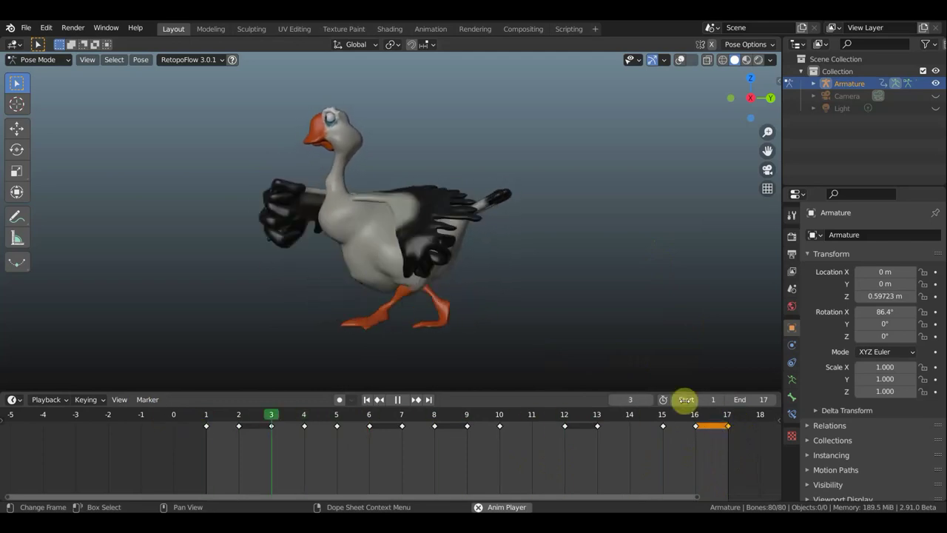
Watch the walk from behind, from the top and from the front
mouse_move(493, 320)
middle_down()
mouse_move(279, 316)
mouse_move(296, 312)
middle_up()
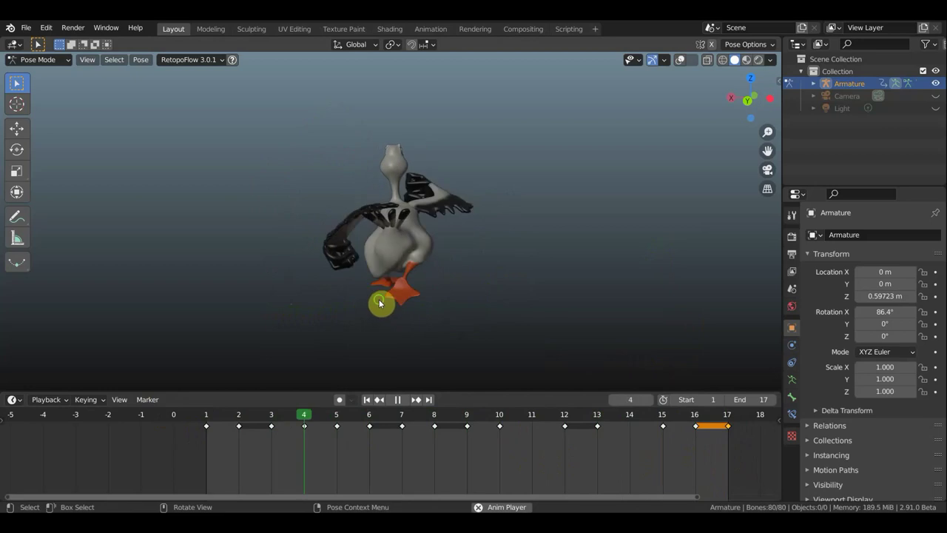
middle_drag(379, 298, 397, 300)
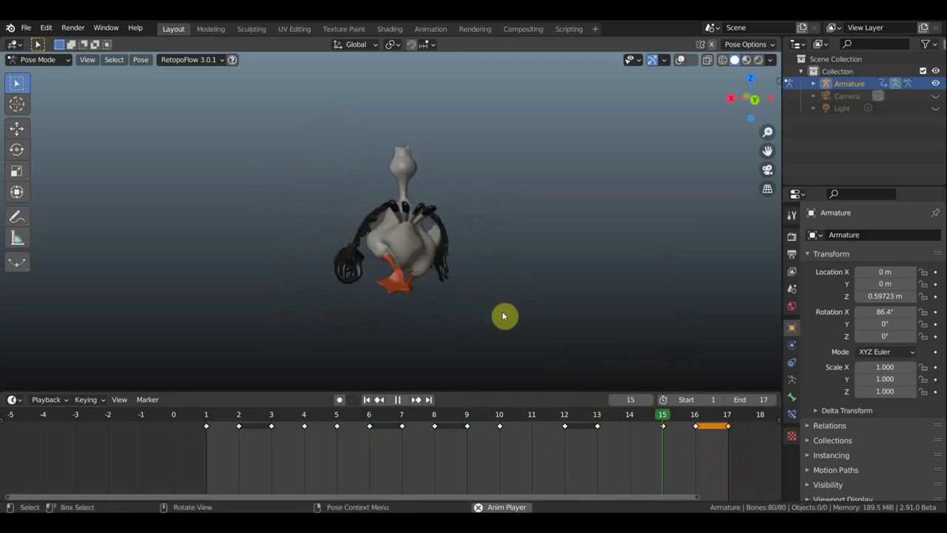
key(KP_7)
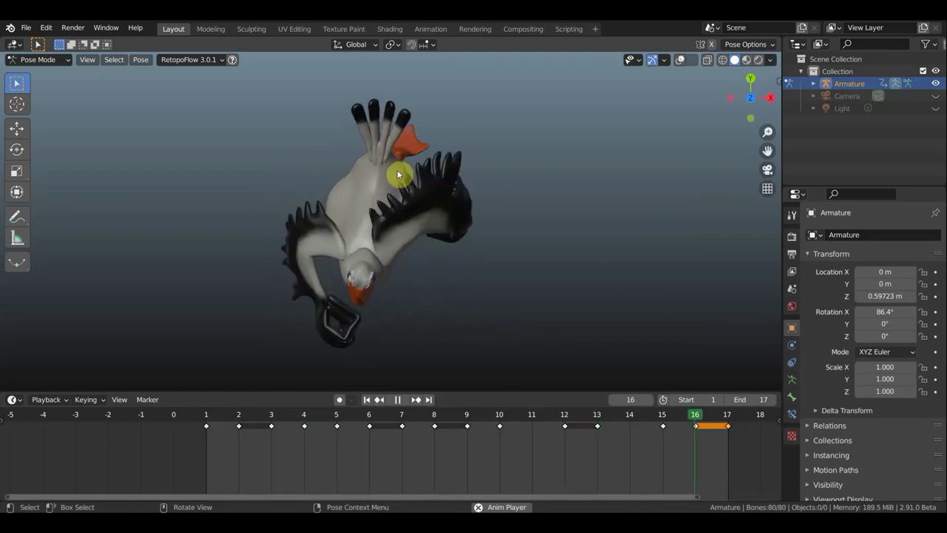
key(KP_1)
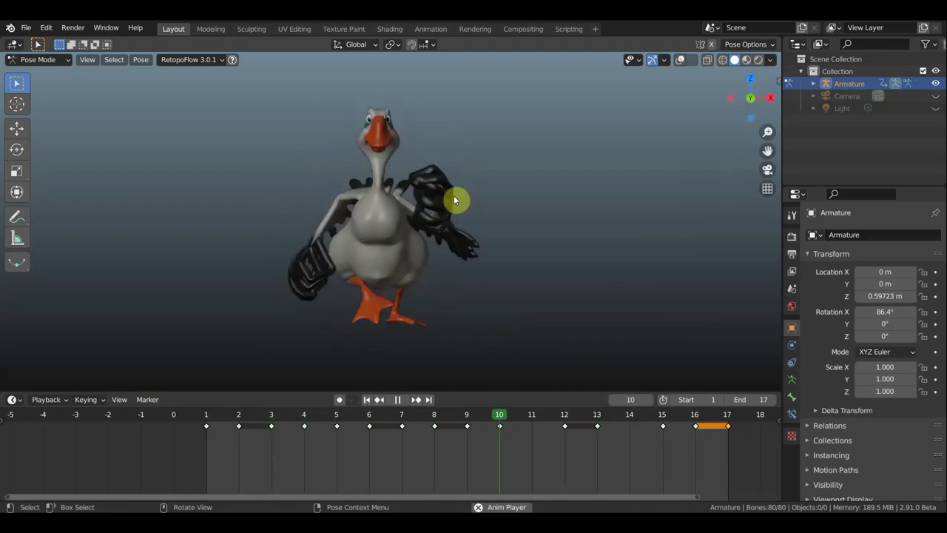
Stop playback at frame 14 in a side view with the armature bones shown
key(space)
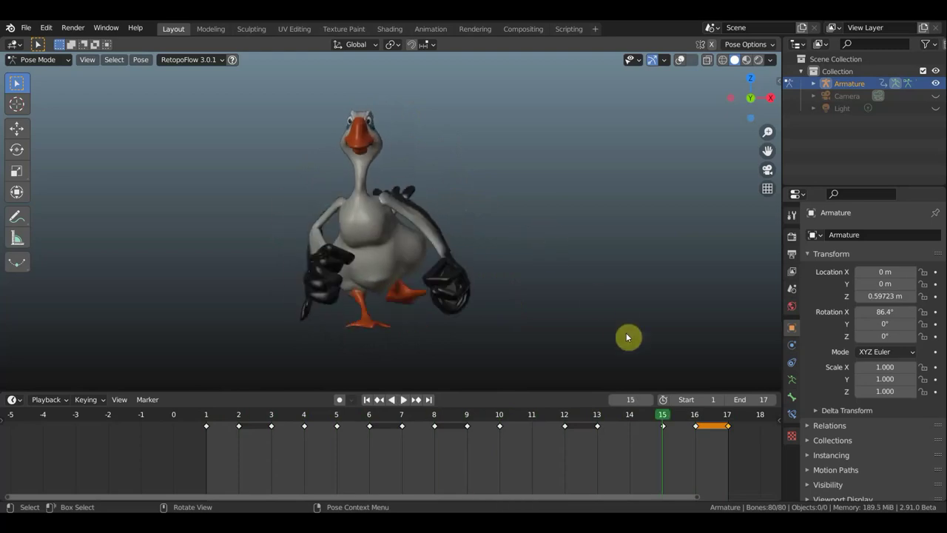
click(635, 418)
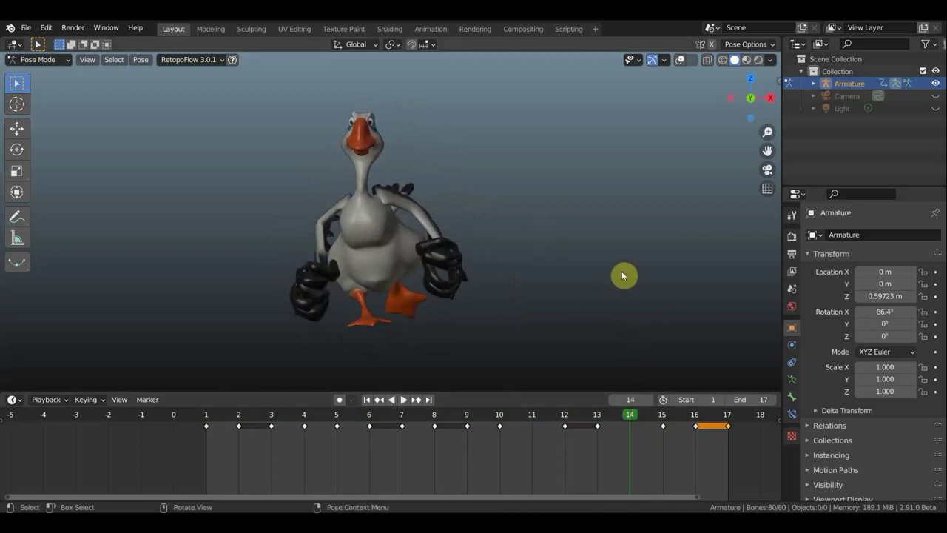
middle_drag(622, 271, 625, 280)
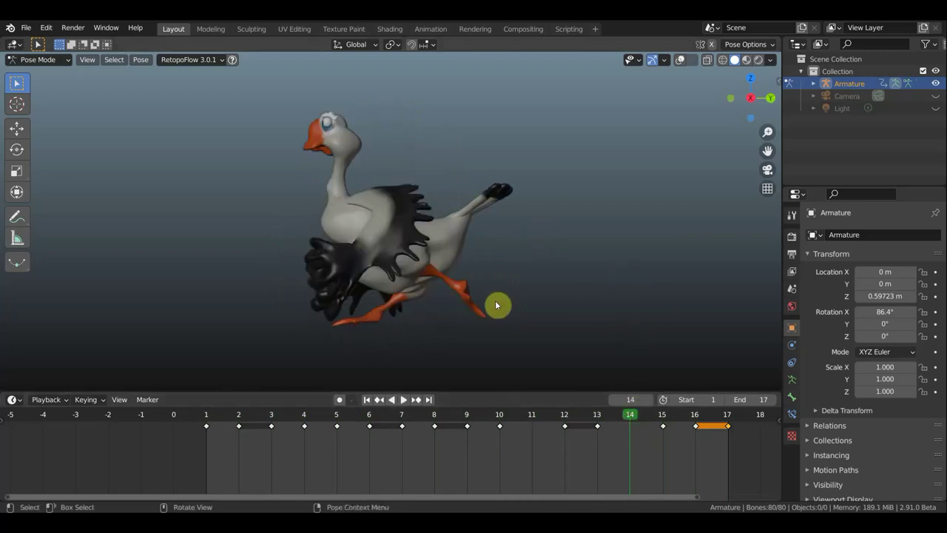
click(680, 59)
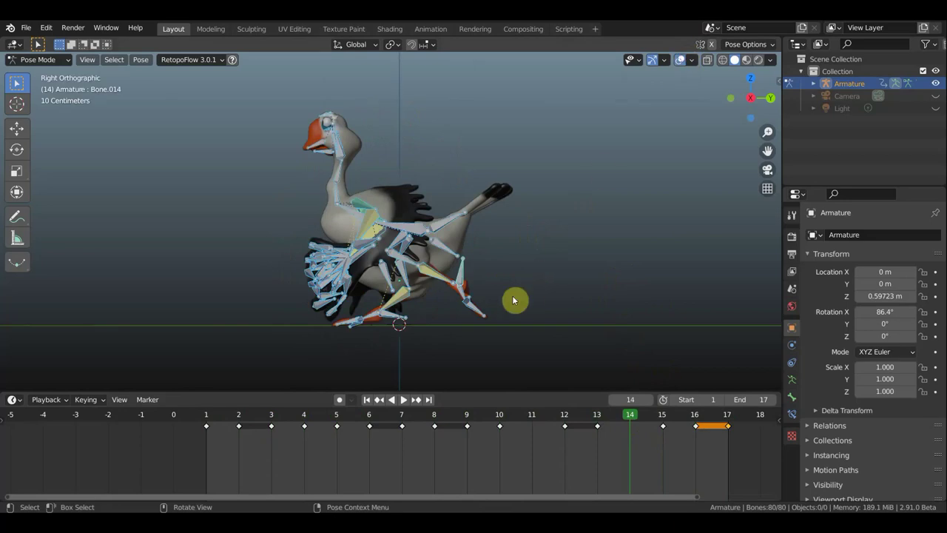
Rotate the trailing foot bones at frame 14, finishing with a 14.4° turn
drag(496, 321, 470, 304)
key(r)
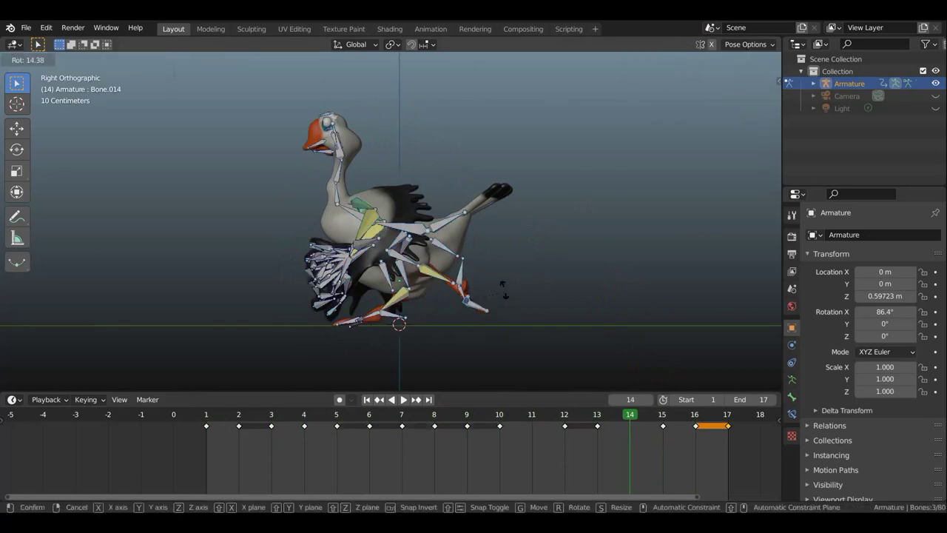
click(473, 288)
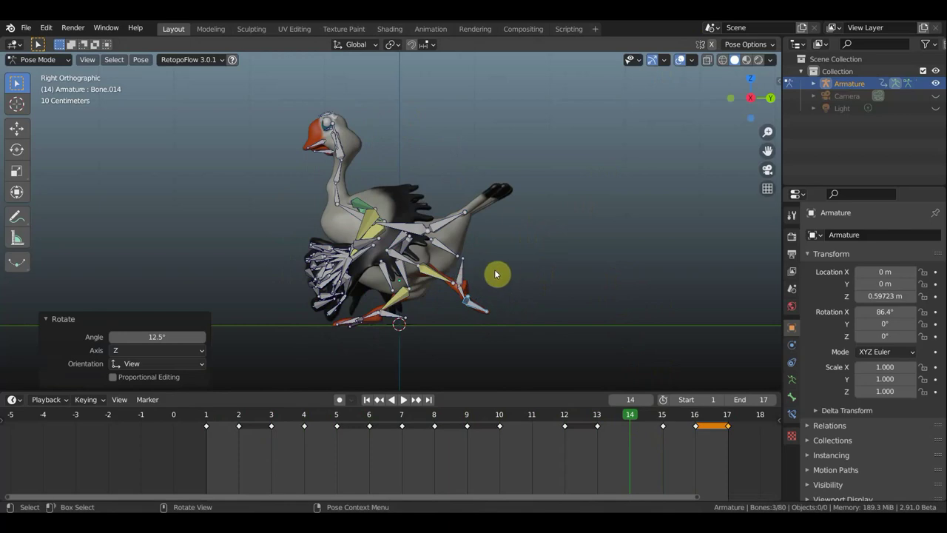
key(r)
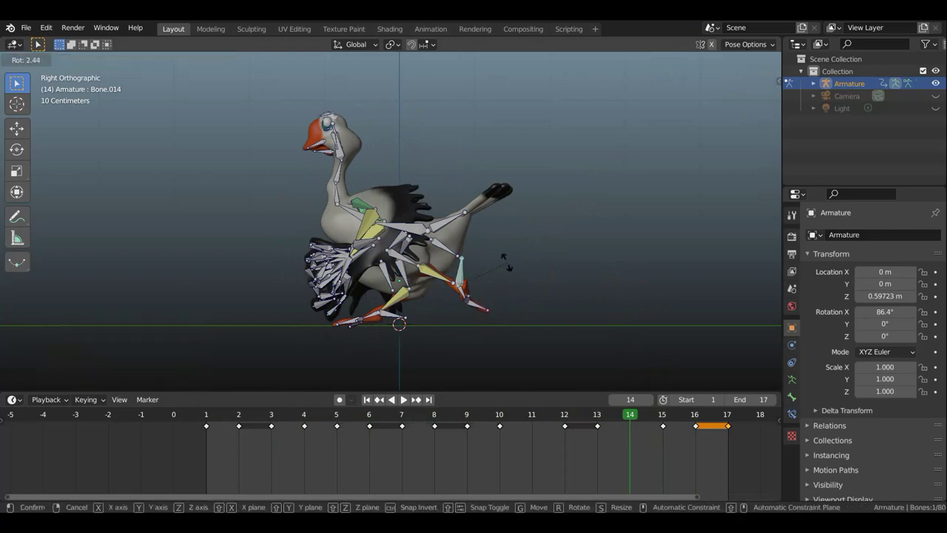
click(507, 257)
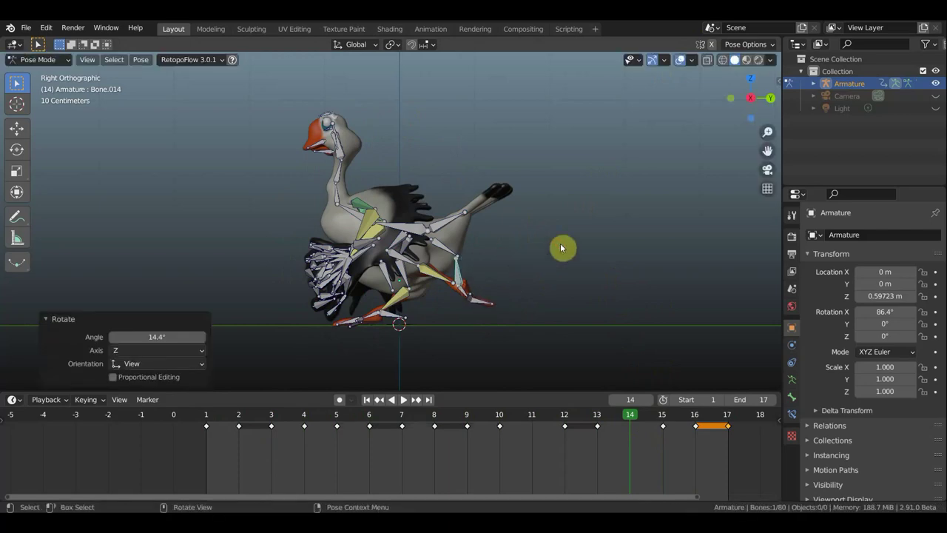
Key Location & Rotation for all bones, play the loop, and hide the overlays
key(a)
key(i)
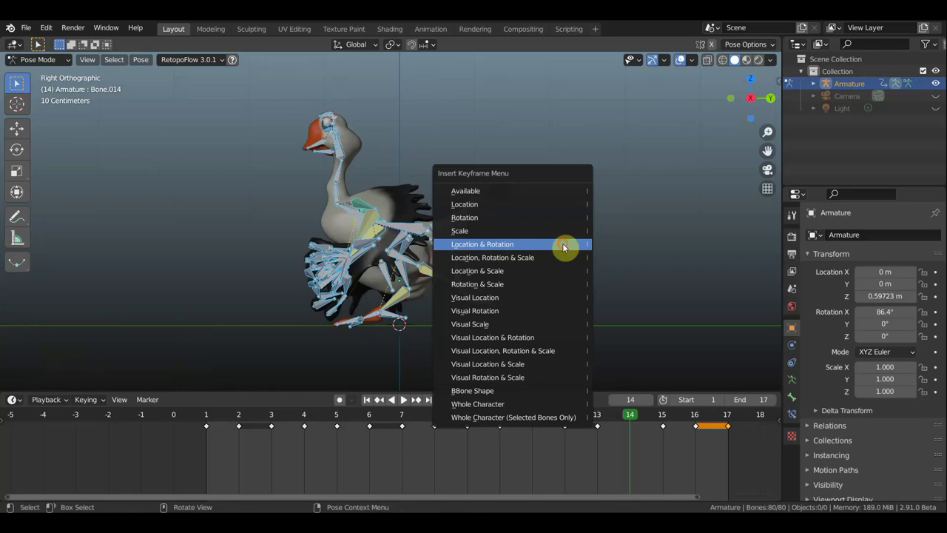
click(560, 244)
key(space)
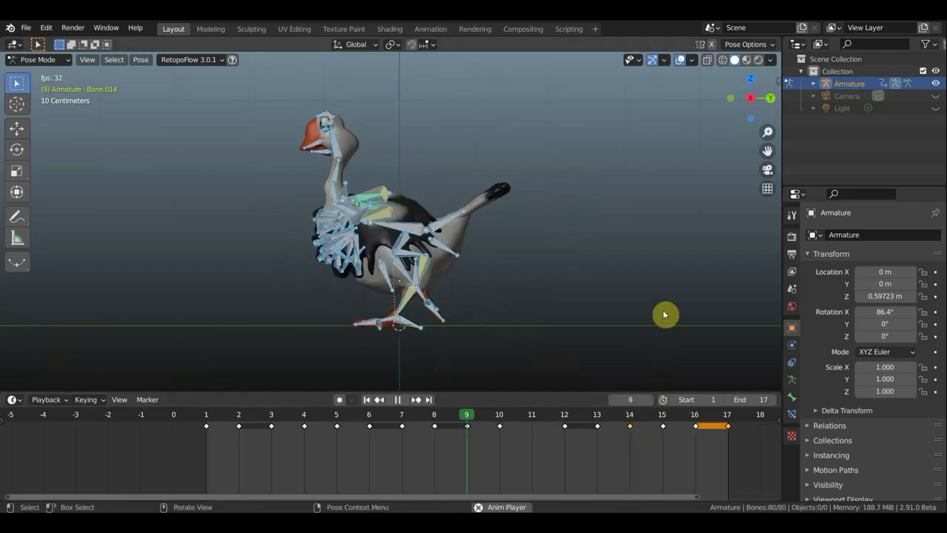
click(681, 60)
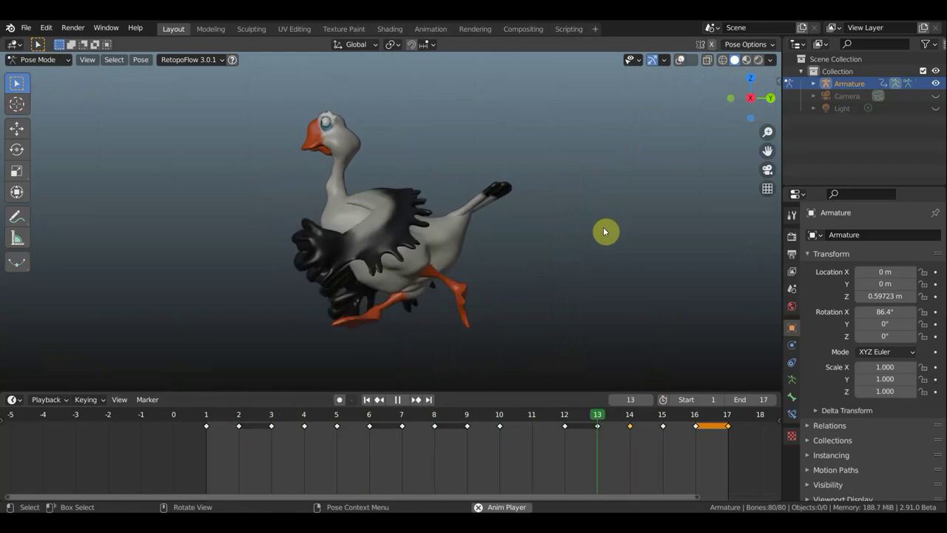
Orbit around the walking goose, stop at frame 10, and show the bones again
mouse_move(561, 238)
middle_down()
mouse_move(651, 260)
mouse_move(741, 255)
middle_up()
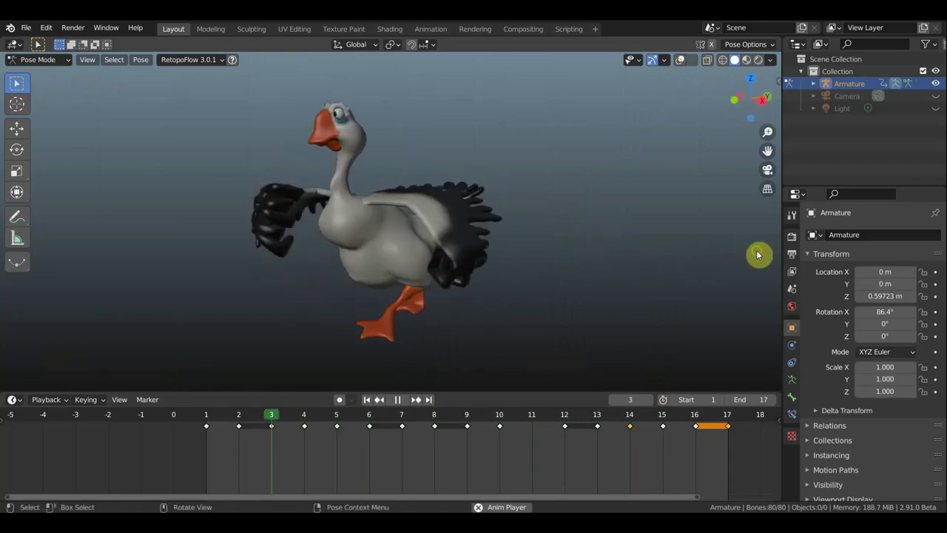
middle_drag(651, 264, 464, 257)
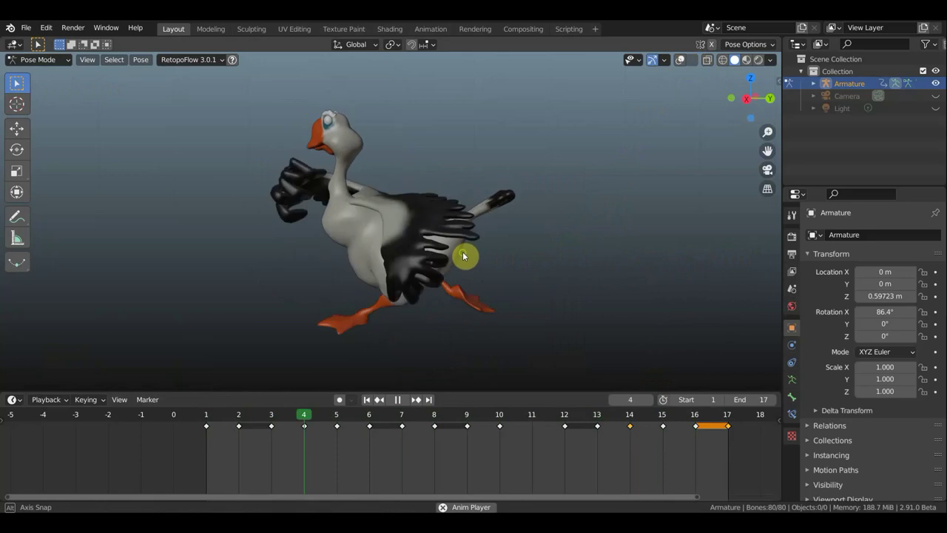
key(space)
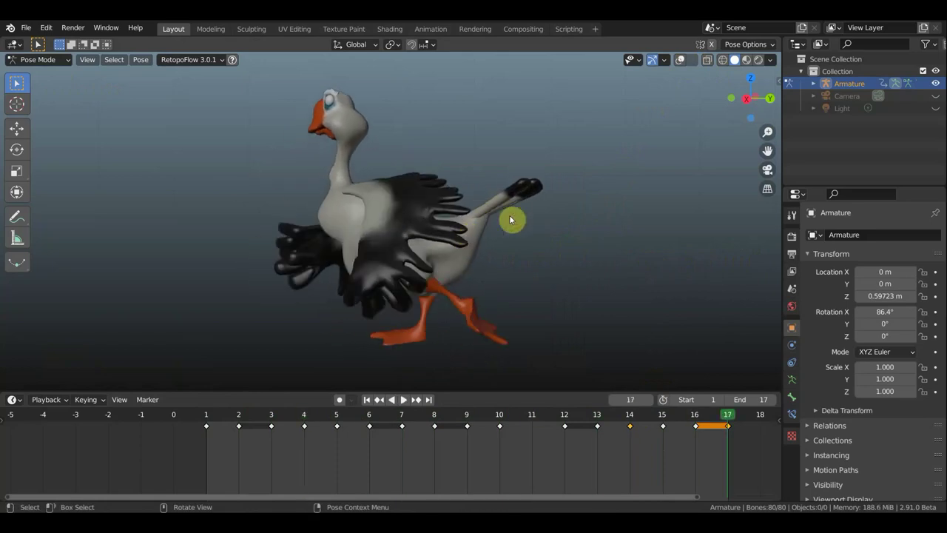
mouse_move(537, 221)
middle_down()
mouse_move(586, 224)
mouse_move(504, 180)
middle_up()
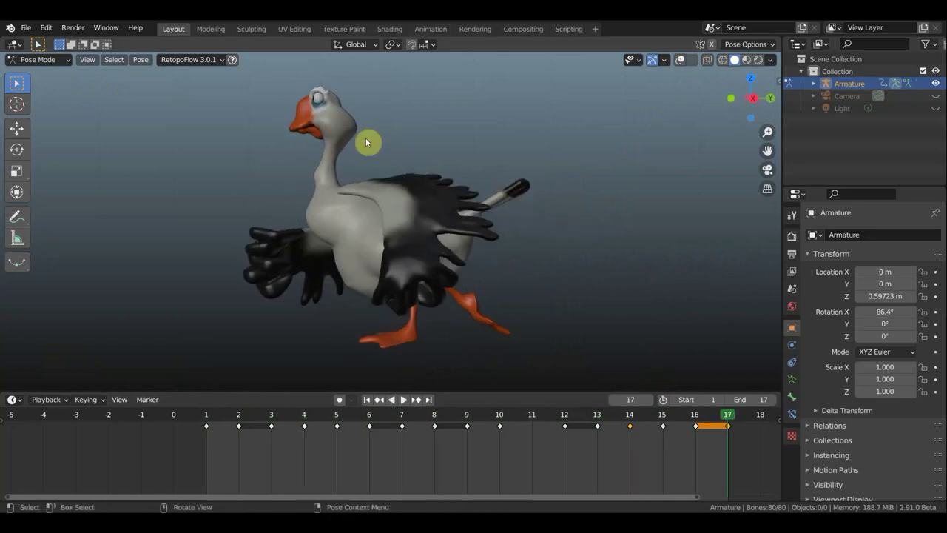
mouse_move(367, 140)
middle_down()
mouse_move(509, 176)
mouse_move(356, 120)
middle_up()
mouse_move(433, 139)
middle_down()
mouse_move(506, 143)
mouse_move(474, 135)
mouse_move(364, 152)
mouse_move(384, 146)
middle_up()
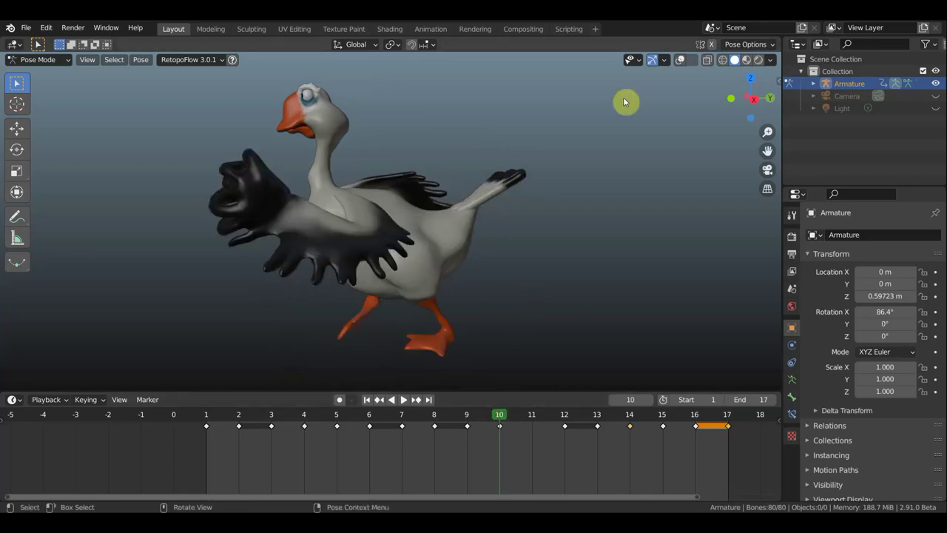
click(680, 60)
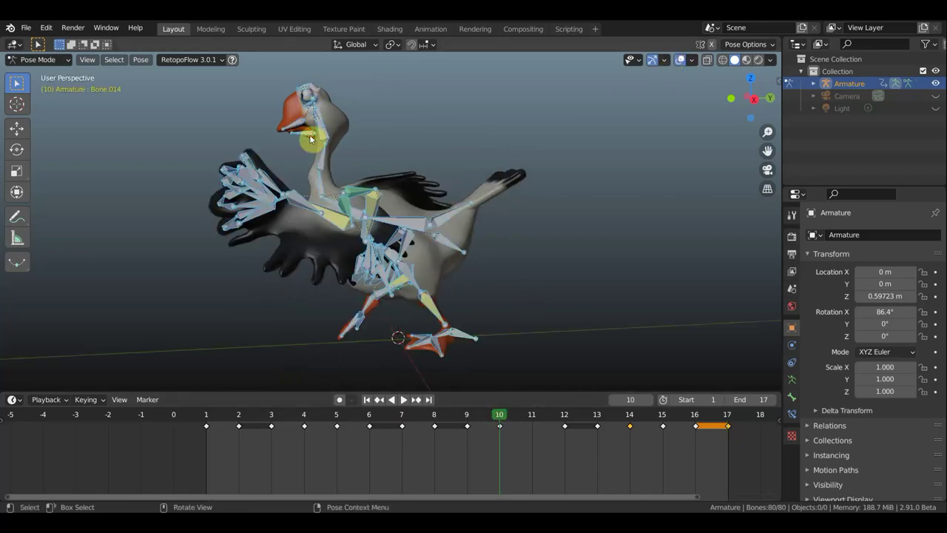
Rotate Bone.005 by 39.1° and the tail bone Bone.006 by -28.4°
key(ctrl+z)
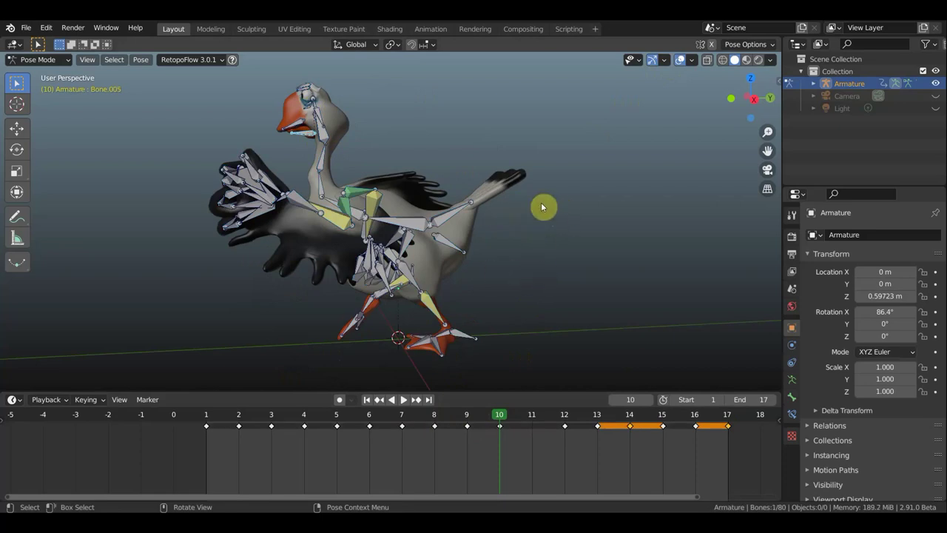
key(r)
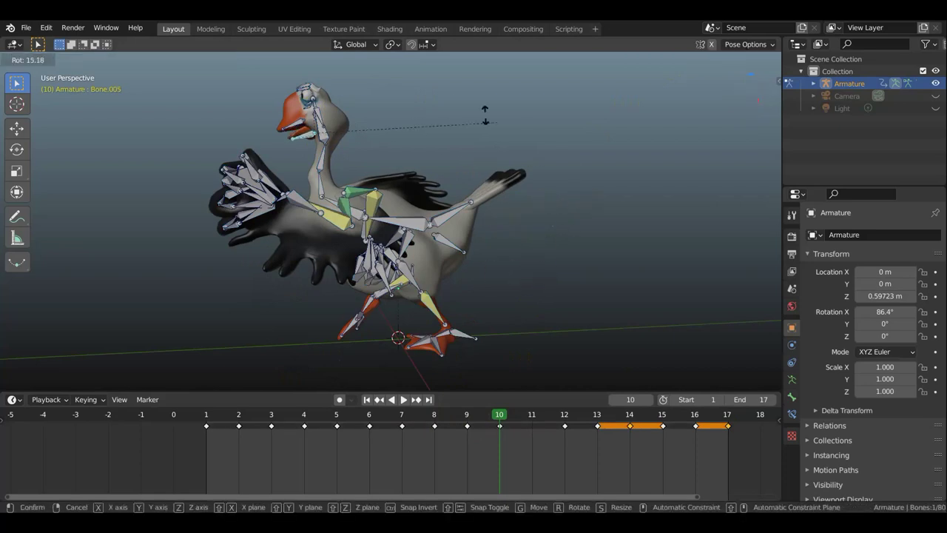
click(393, 96)
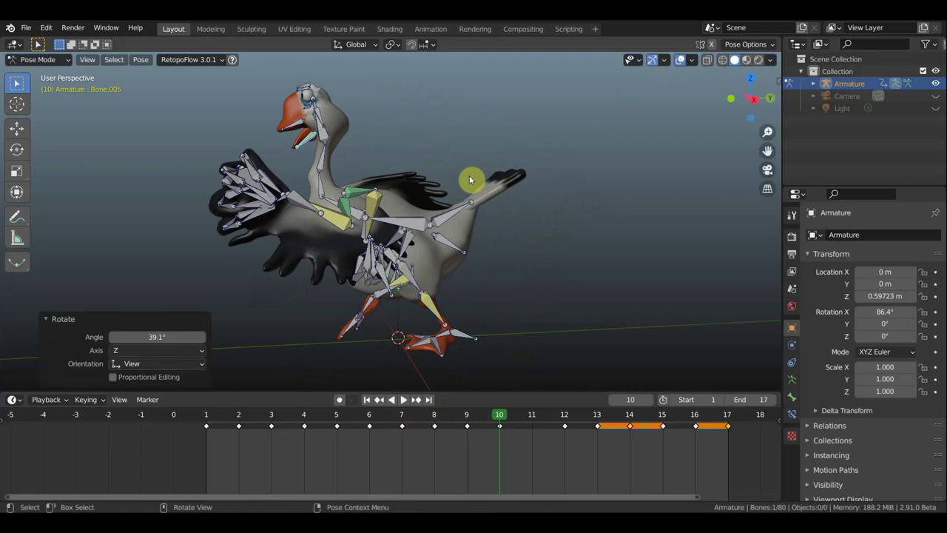
click(470, 212)
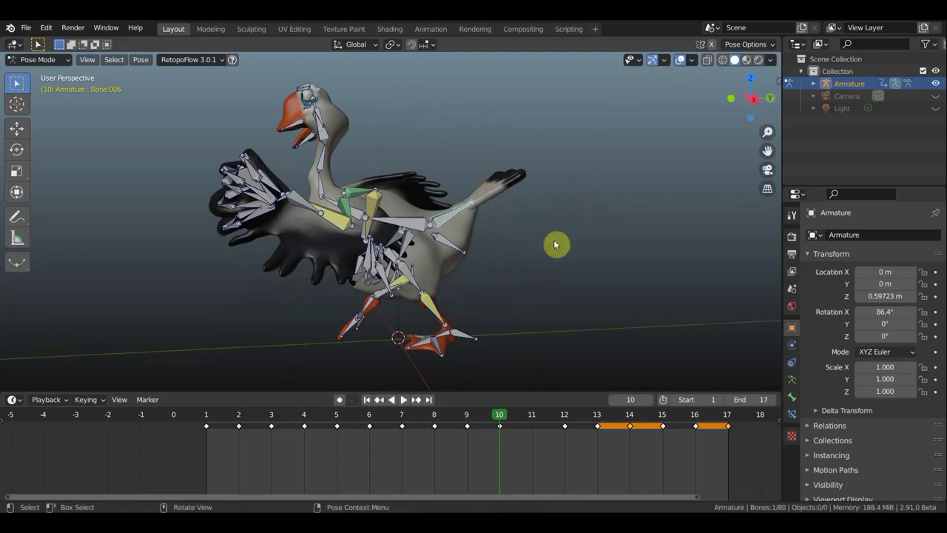
key(r)
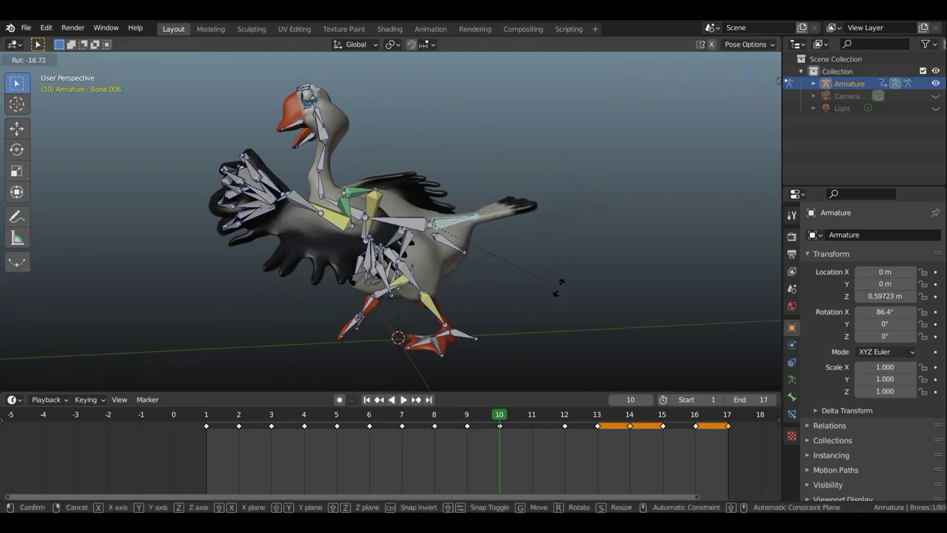
click(575, 313)
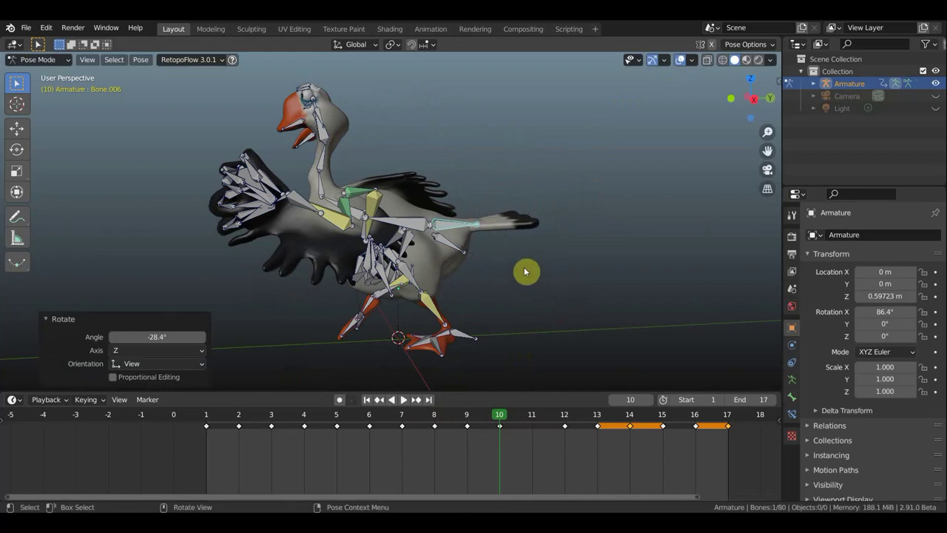
Key Location & Rotation for every bone at frame 10, then briefly play to check
key(a)
key(i)
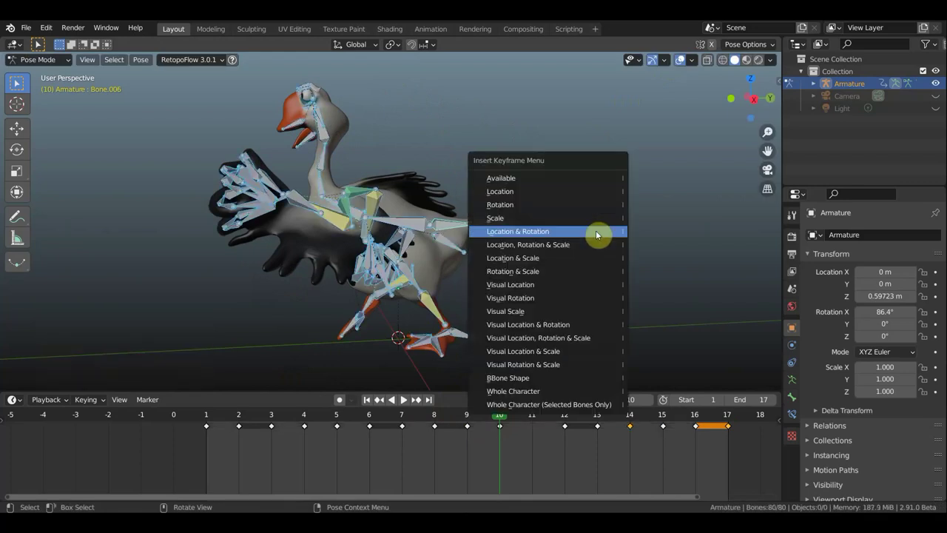
click(597, 232)
key(space)
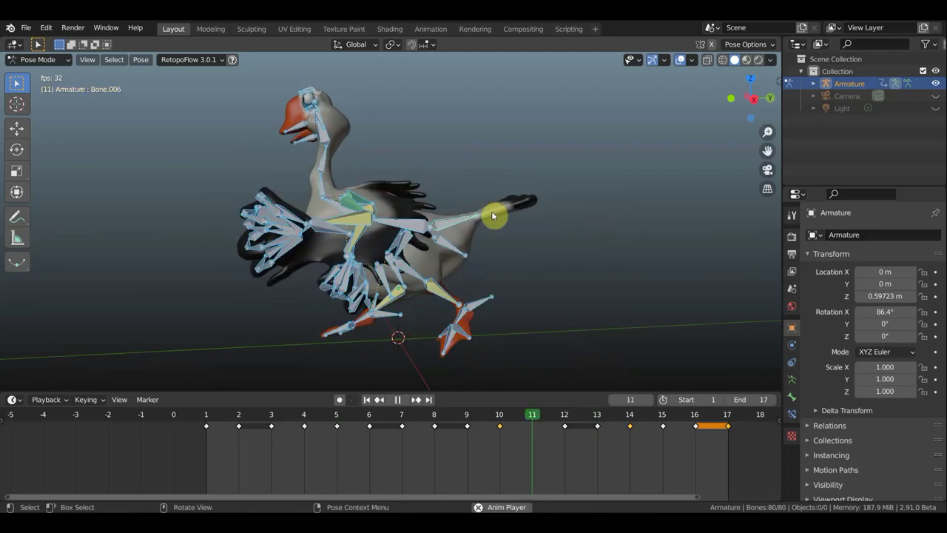
key(Escape)
Dismiss the popup and delete the keyframes on frames 12–14
mouse_move(537, 422)
mouse_down()
mouse_move(529, 427)
mouse_move(562, 434)
mouse_move(548, 418)
mouse_up()
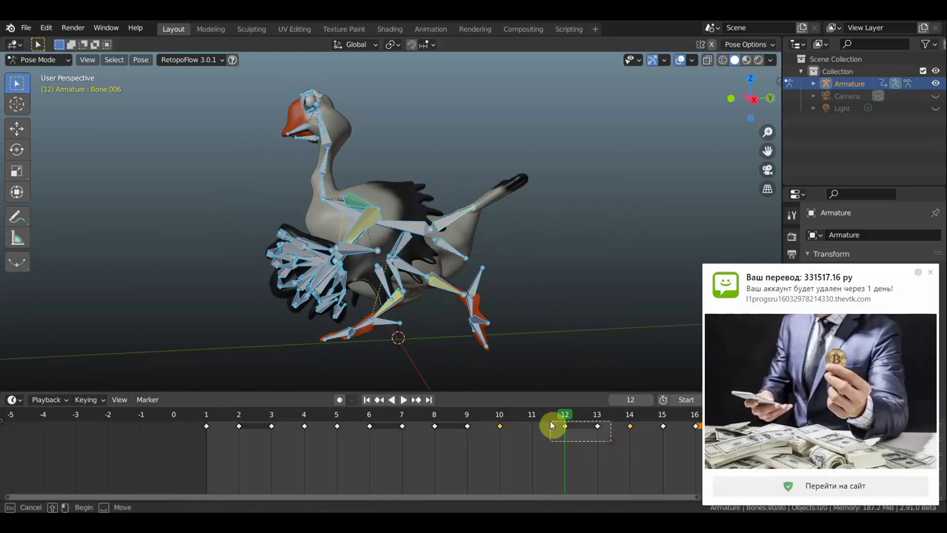
click(931, 269)
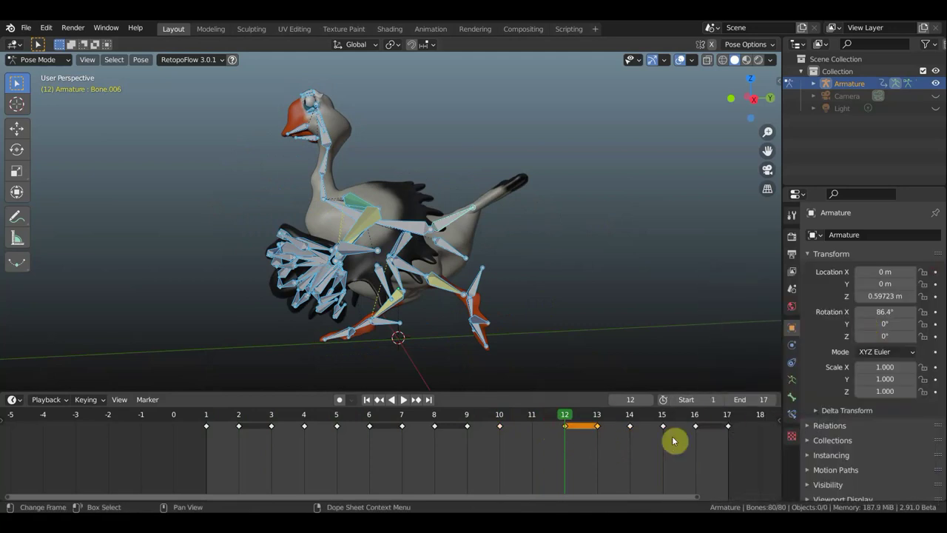
drag(650, 441, 560, 427)
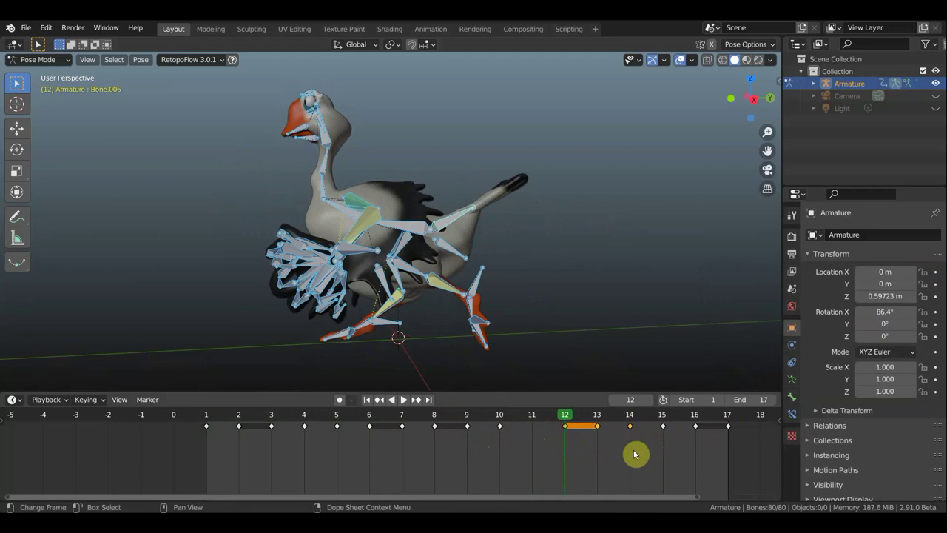
key(x)
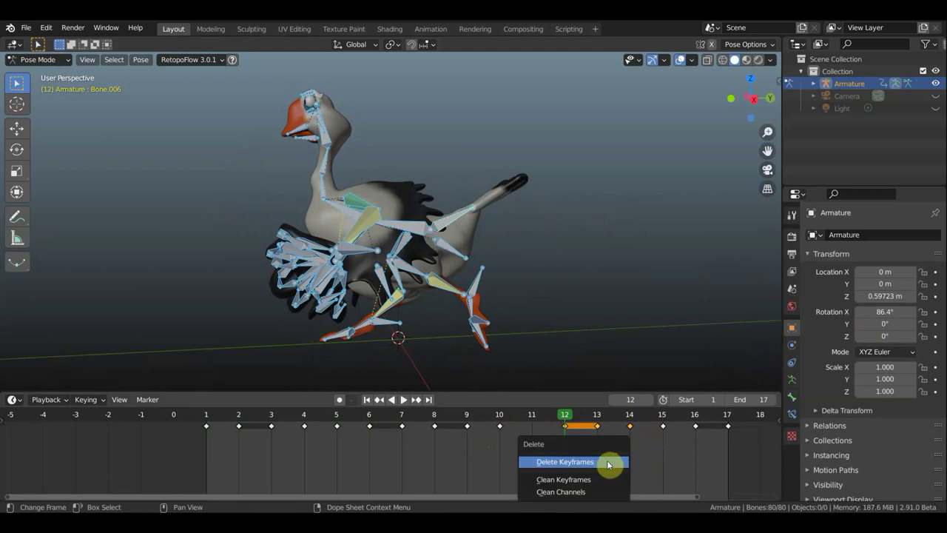
click(607, 460)
key(space)
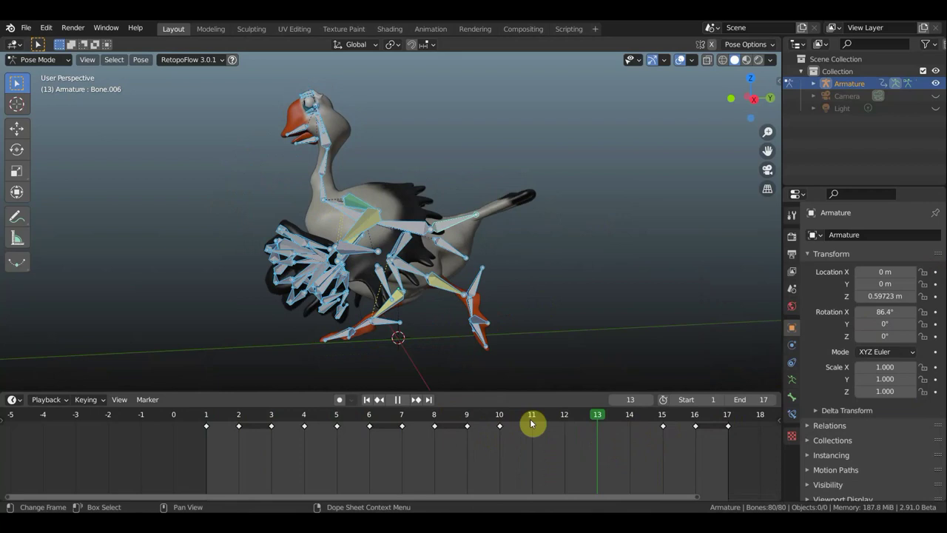
Key a Location & Rotation pose at frame 13 and play the walk cycle
drag(521, 425, 593, 439)
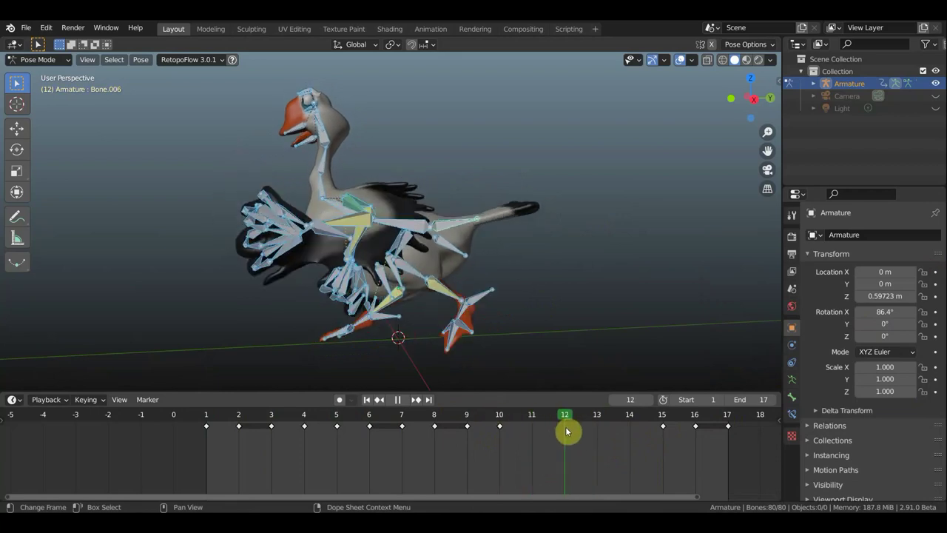
key(space)
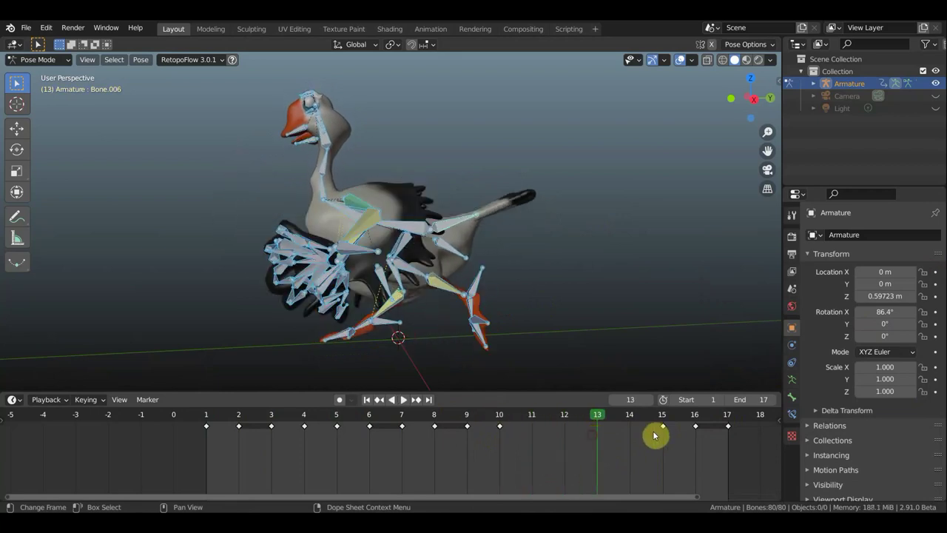
click(626, 419)
drag(597, 419, 612, 435)
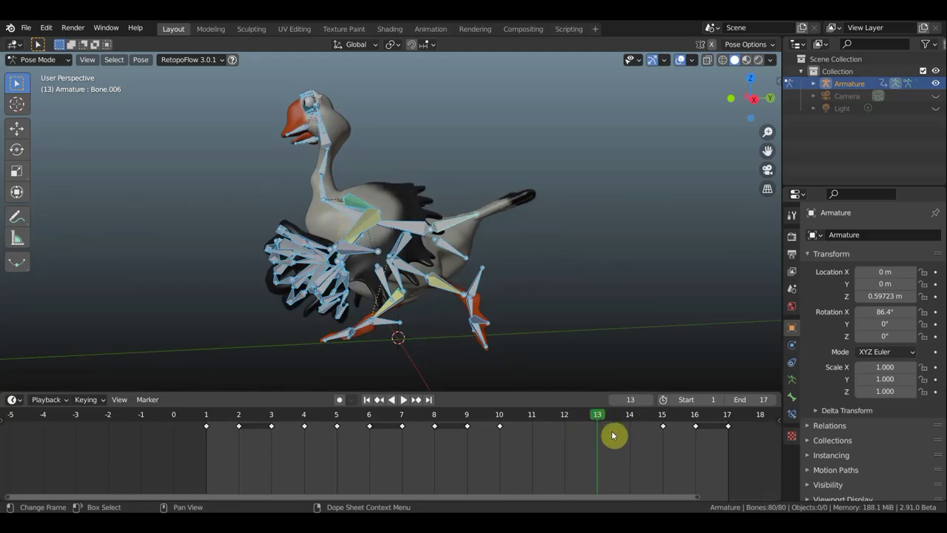
key(i)
click(614, 270)
drag(613, 436, 567, 433)
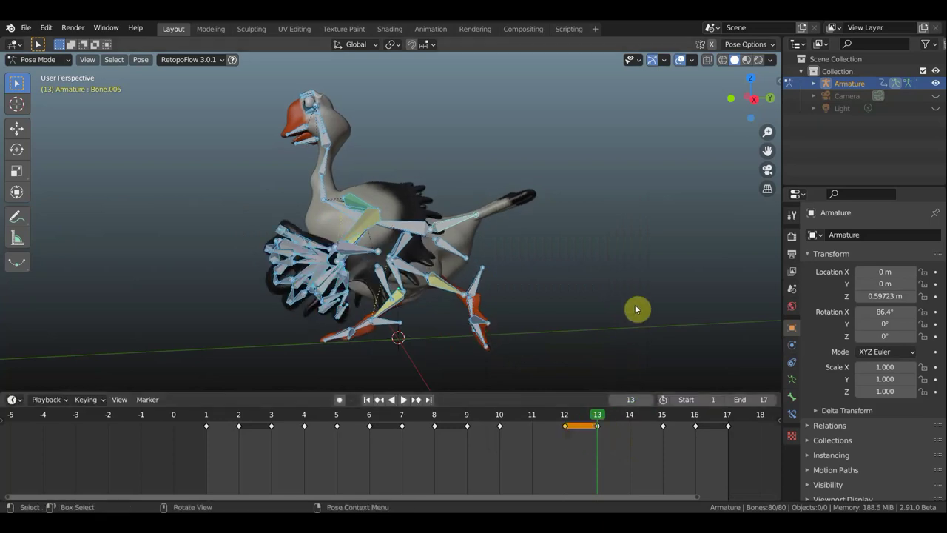
key(space)
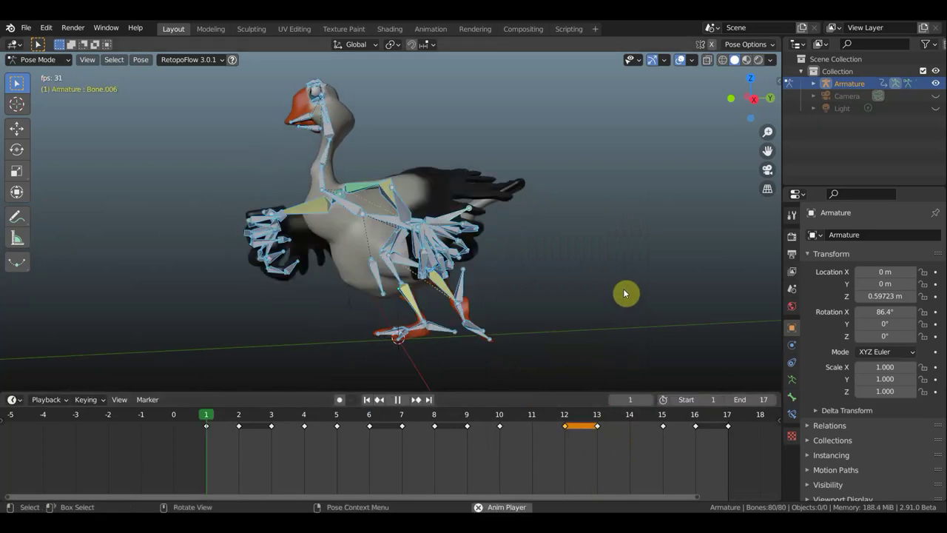
Stop playback, scrub to frame 8, then settle on frame 5 and select one bone
key(space)
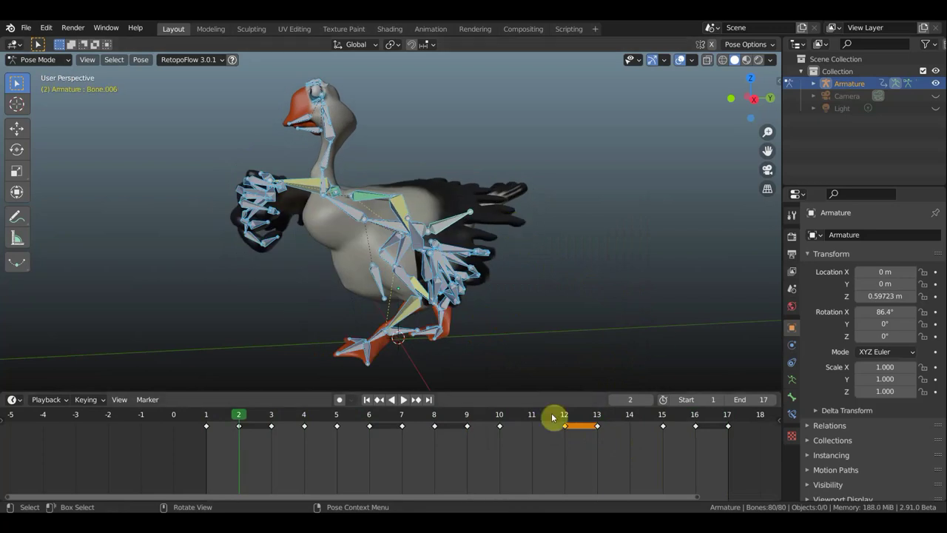
drag(246, 418, 428, 439)
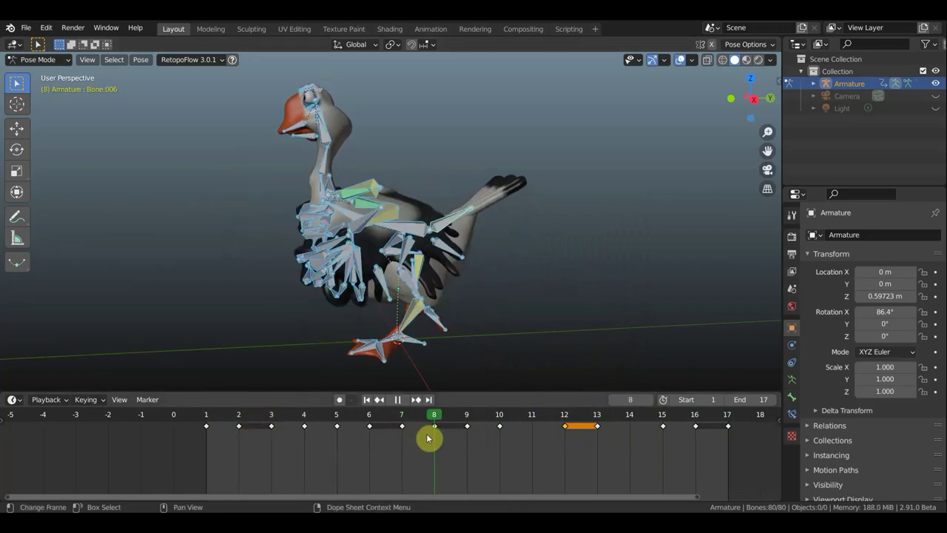
drag(444, 441, 445, 440)
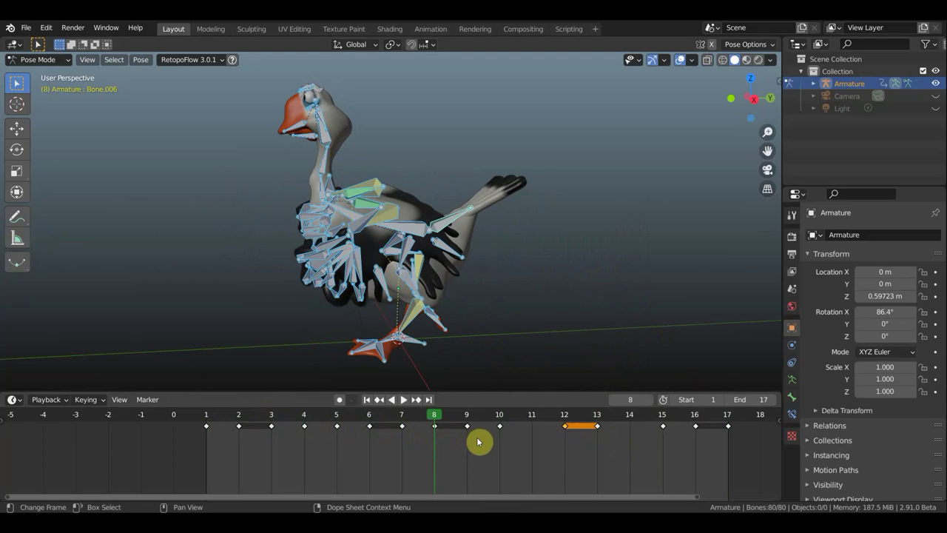
click(338, 422)
mouse_move(546, 289)
middle_down()
mouse_move(494, 287)
mouse_move(512, 289)
middle_up()
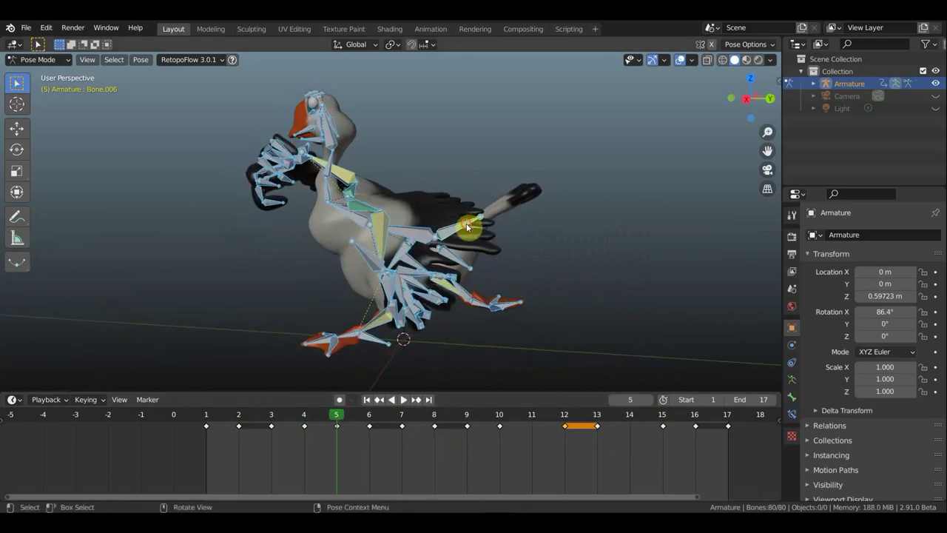
click(486, 227)
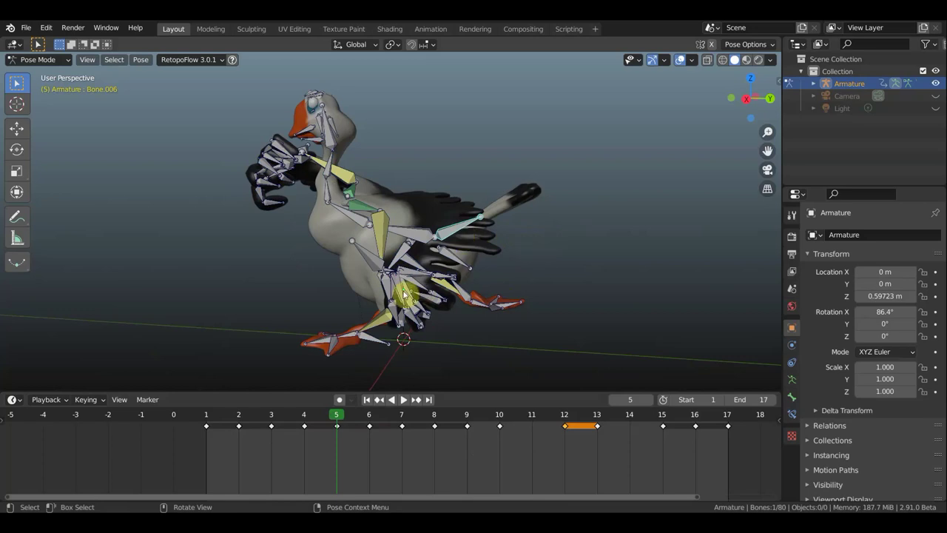
Tilt the tail bone -15.3° and key Location & Rotation for all bones at frame 5
key(r)
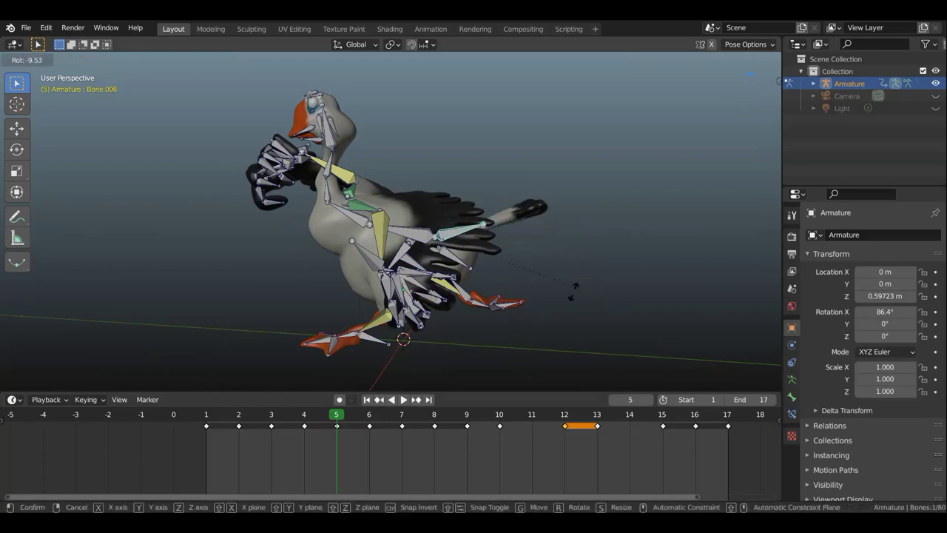
click(570, 301)
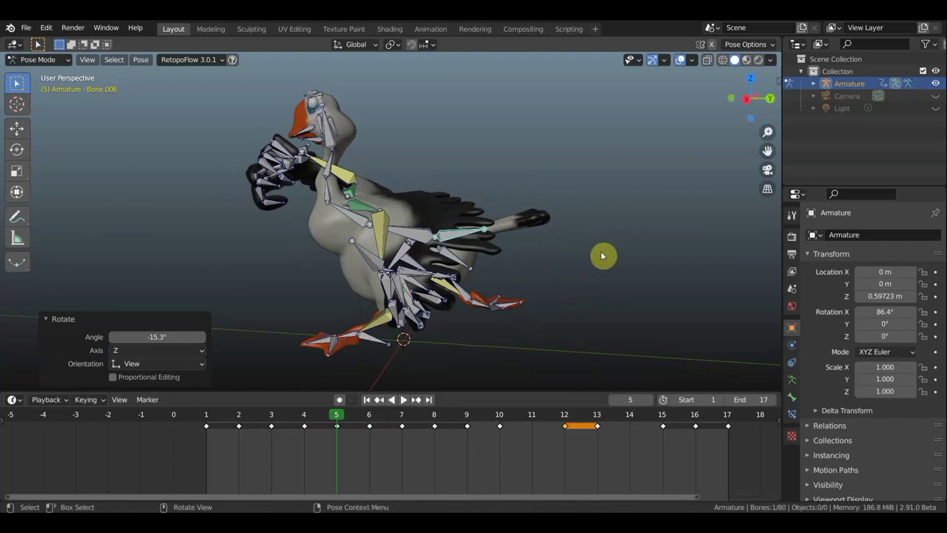
key(a)
key(i)
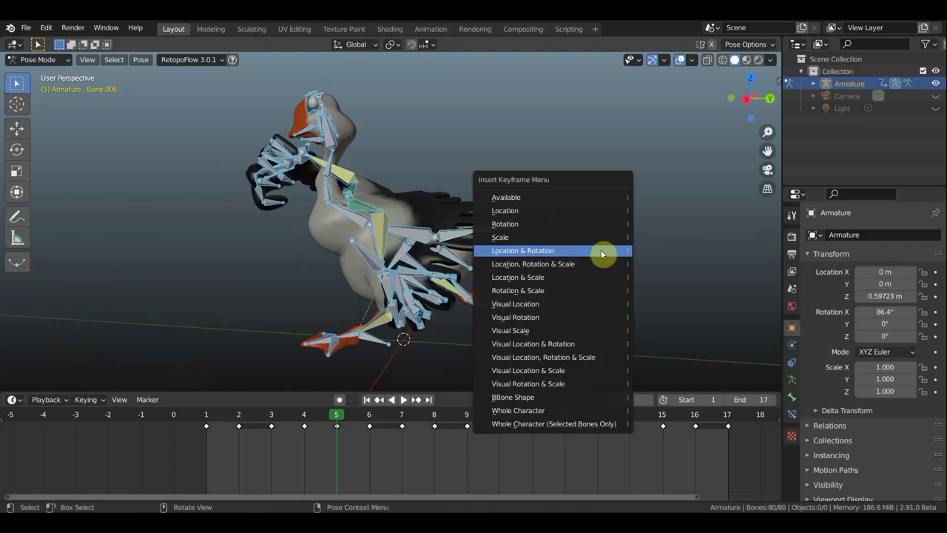
click(600, 249)
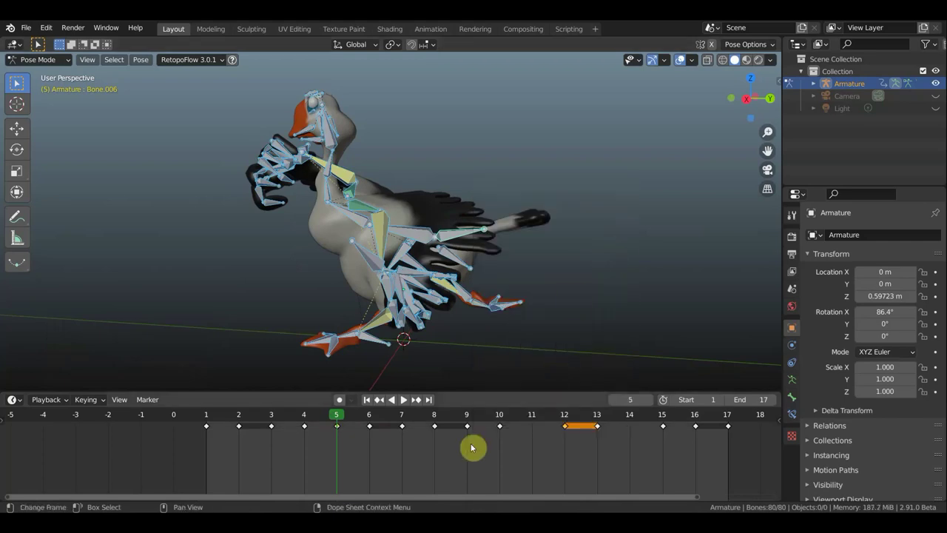
Delete the keyframes on frames 6–9 and play the walk cycle
drag(476, 438, 364, 422)
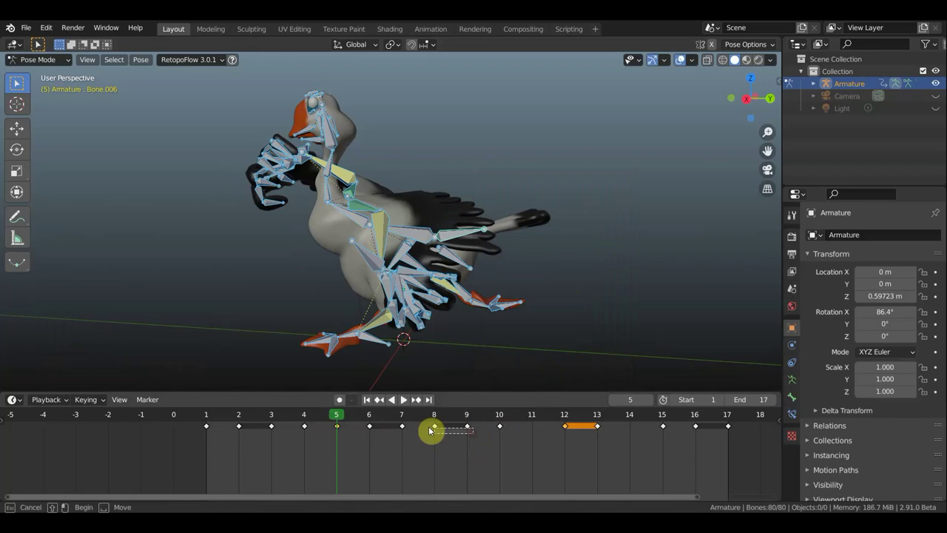
key(x)
click(424, 467)
click(403, 420)
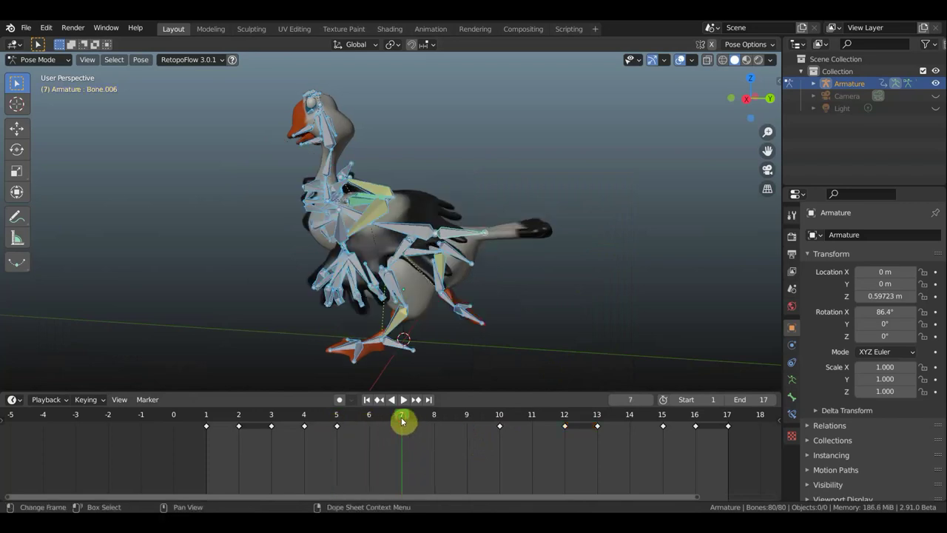
key(space)
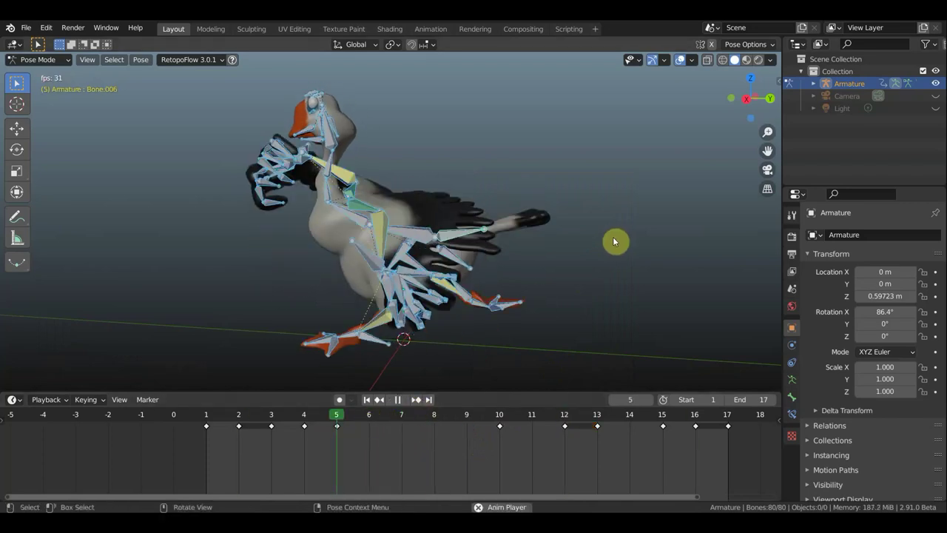
Key Location & Rotation at frame 8 and copy that key onto frame 9
scroll(534, 222, up, 2)
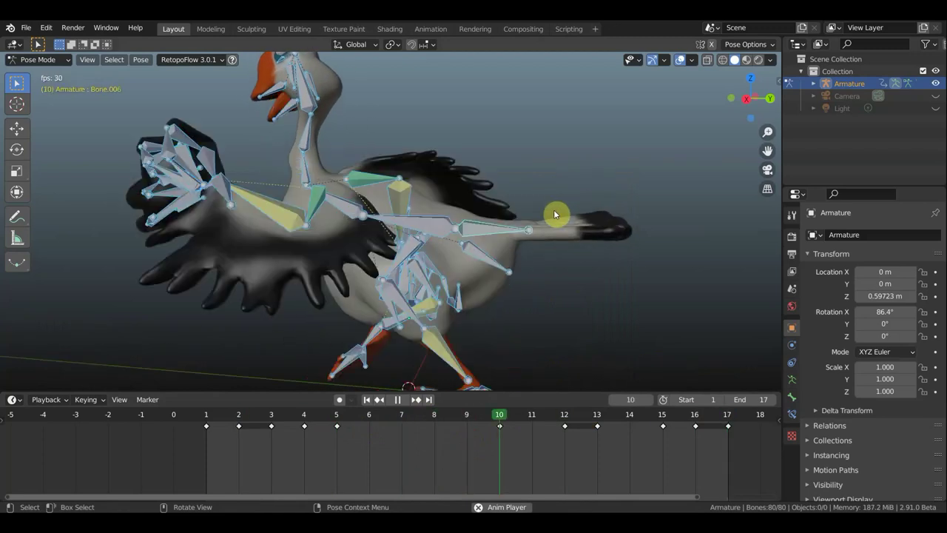
key(space)
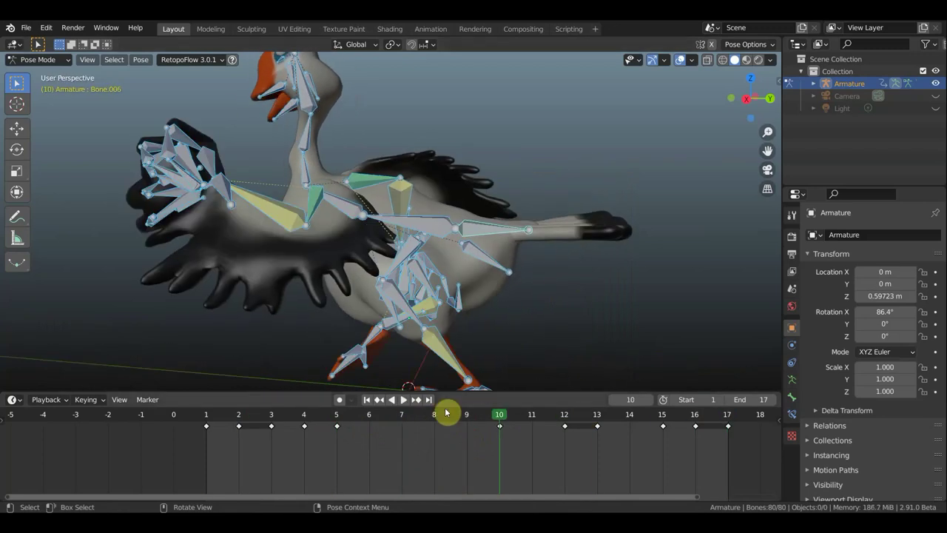
click(433, 414)
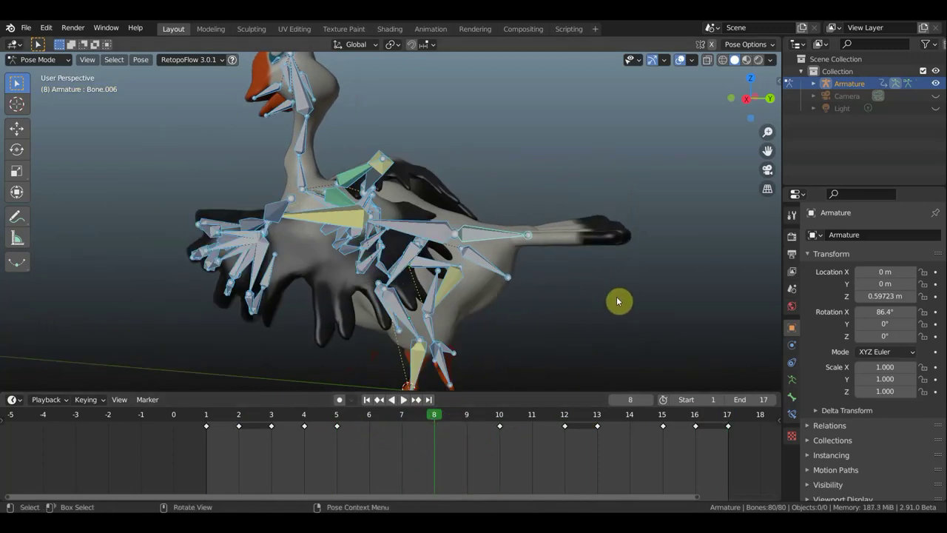
key(i)
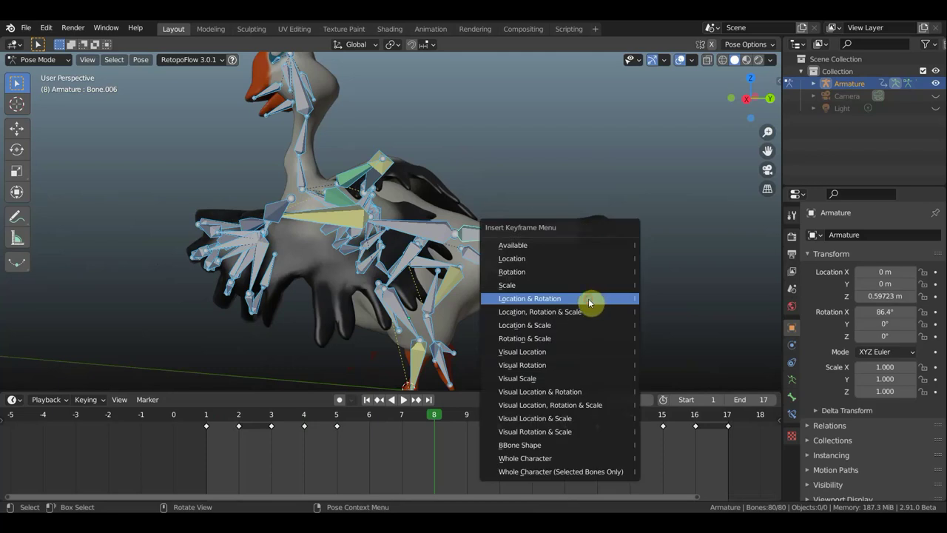
click(590, 301)
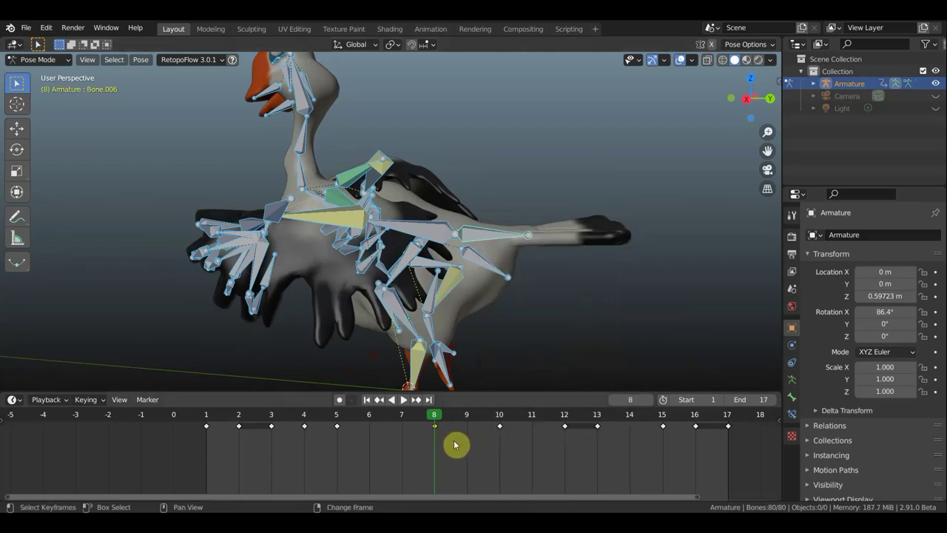
key(shift+d)
click(480, 439)
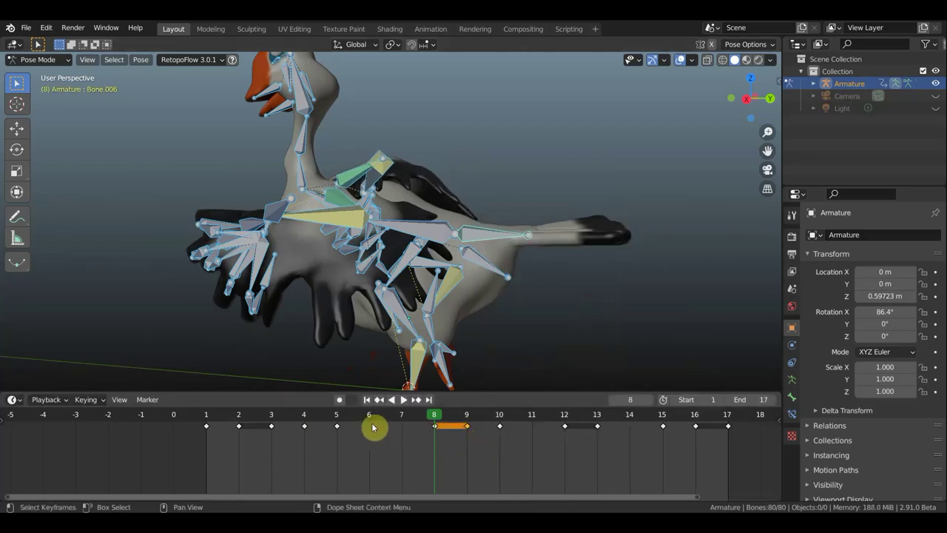
Key Location & Rotation for the pose at frame 6
right_click(376, 424)
key(i)
click(619, 300)
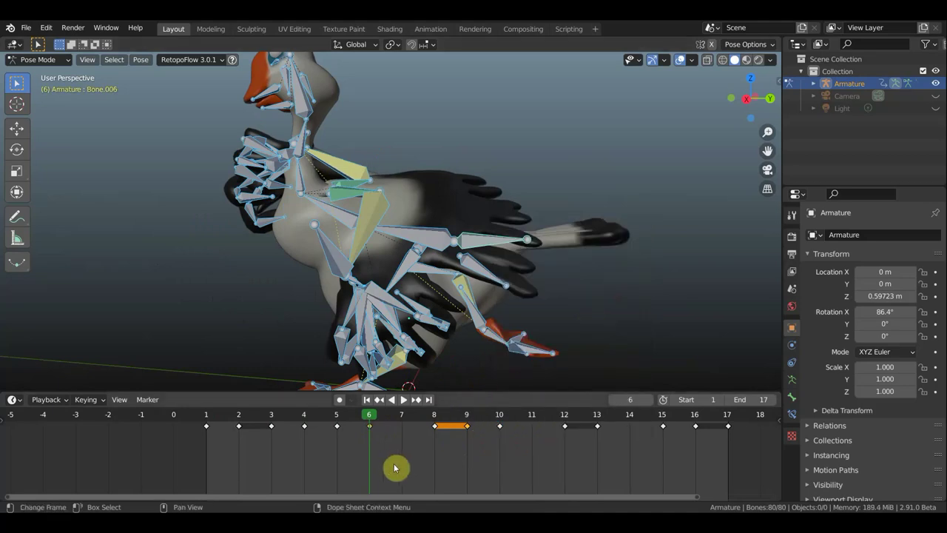
Copy the frame-6 key onto frame 7, then watch the walk while orbiting the goose
click(370, 427)
key(g)
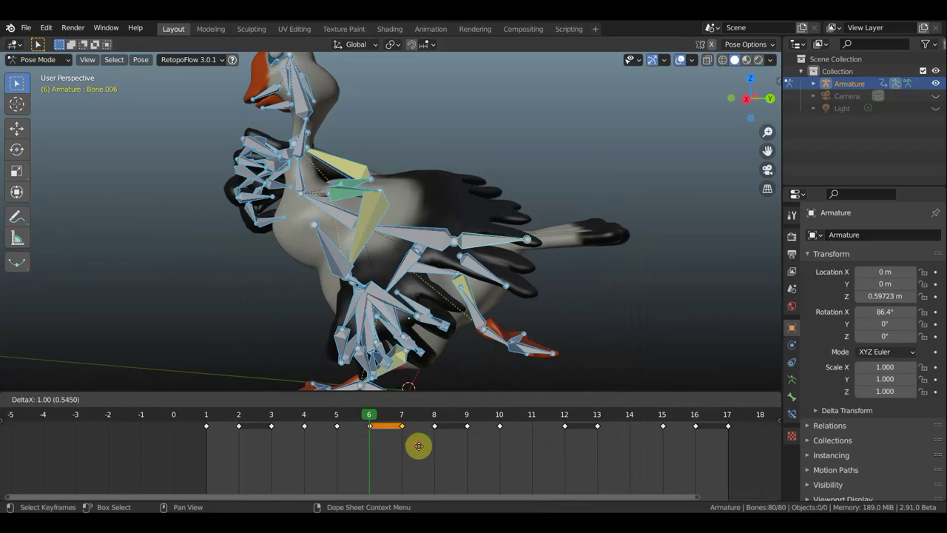
click(418, 446)
key(space)
scroll(601, 290, down, 4)
middle_drag(598, 289, 698, 332)
mouse_move(642, 308)
middle_down()
mouse_move(482, 222)
mouse_move(543, 211)
mouse_move(569, 229)
mouse_move(544, 227)
mouse_move(616, 243)
middle_up()
scroll(481, 221, up, 4)
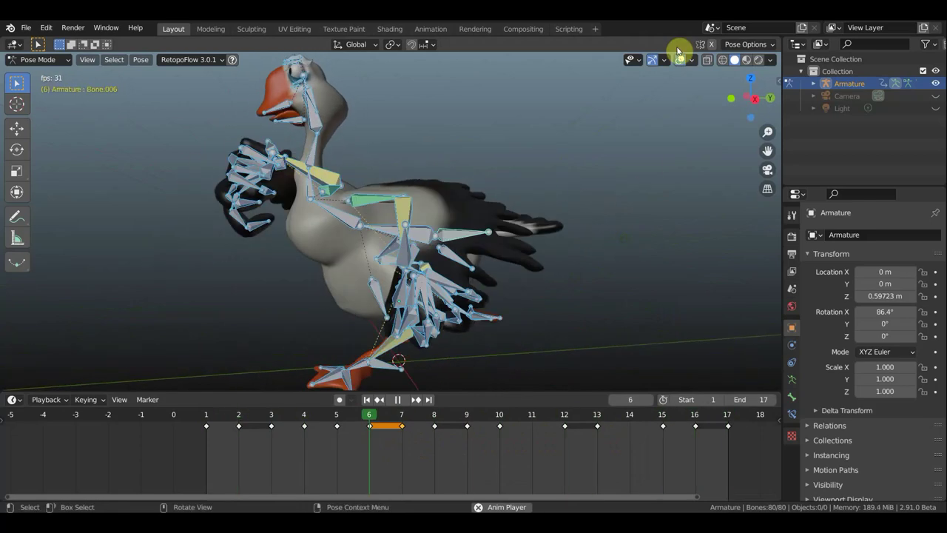
Hide the viewport overlays and orbit around the goose to review the looping walk
click(691, 60)
middle_drag(666, 96, 628, 117)
scroll(557, 188, down, 2)
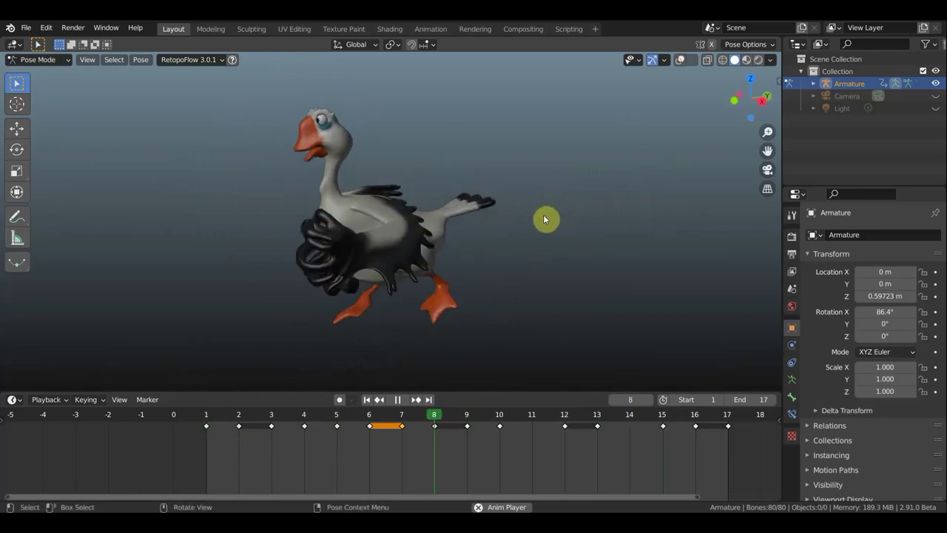
middle_drag(544, 215, 510, 206)
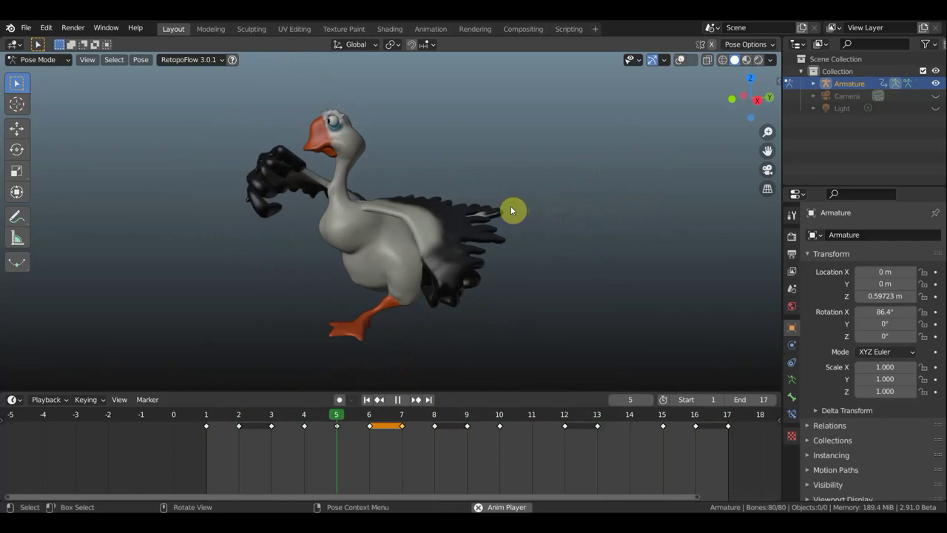
middle_drag(728, 217, 734, 218)
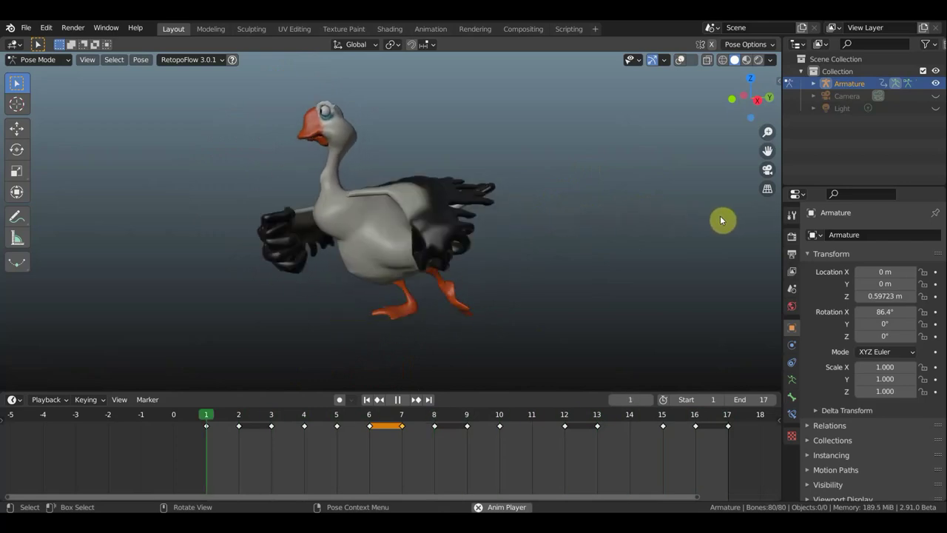
Stop playback on frame 10 with the rig overlays shown, ending in a side perspective
key(Escape)
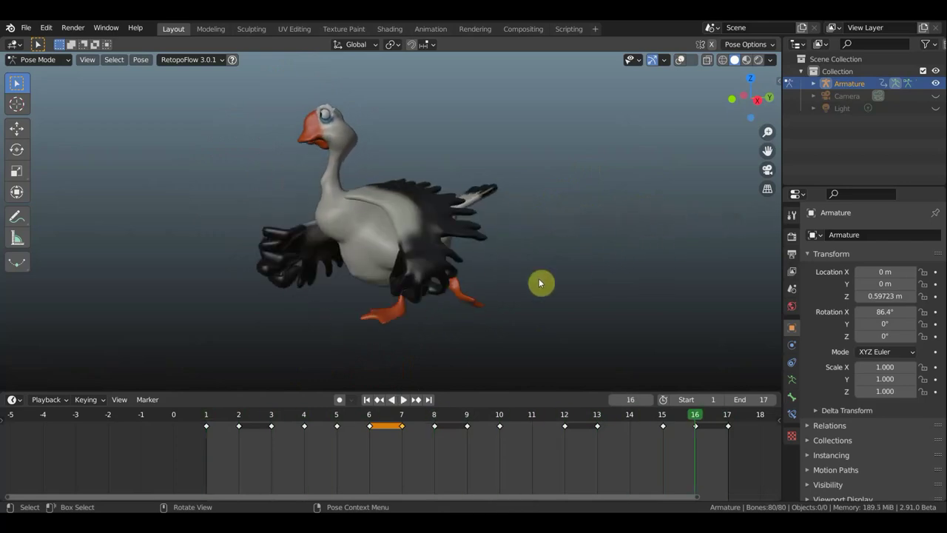
key(KP_1)
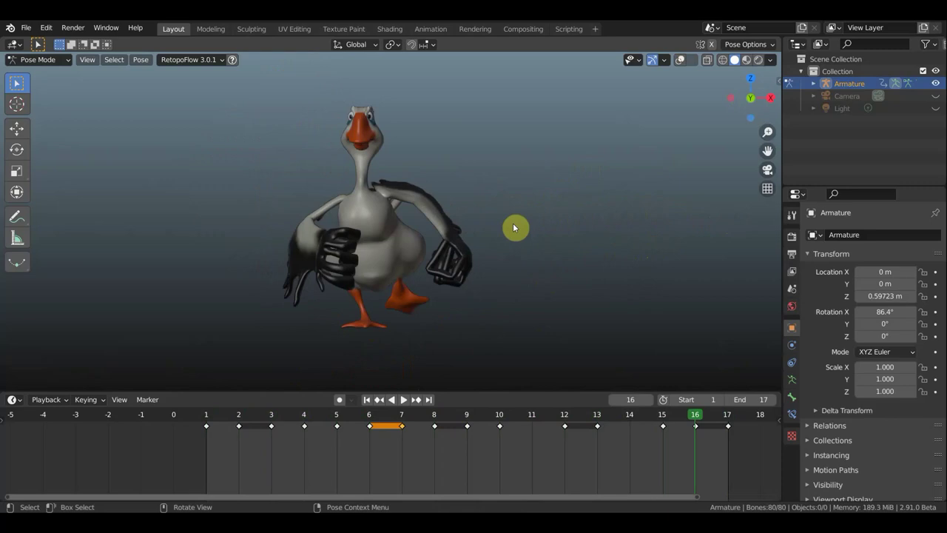
click(500, 420)
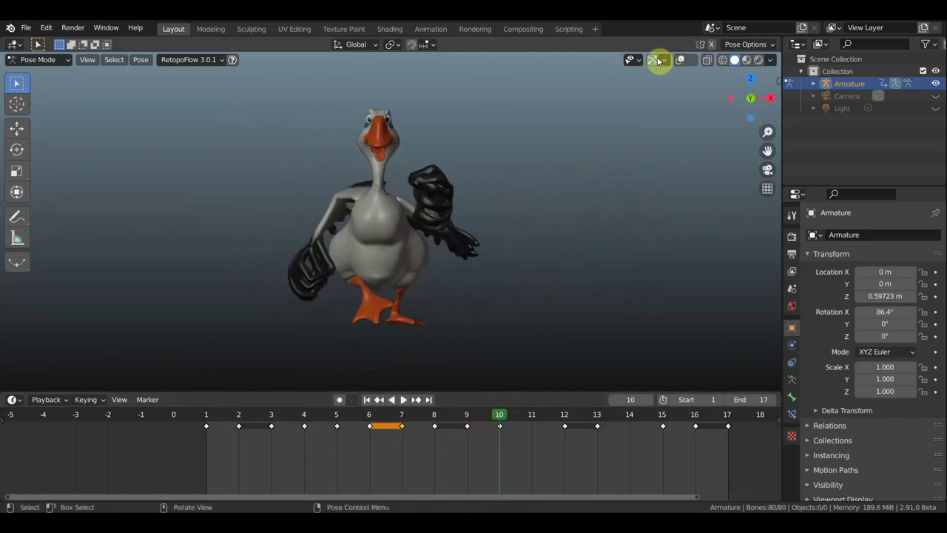
click(680, 62)
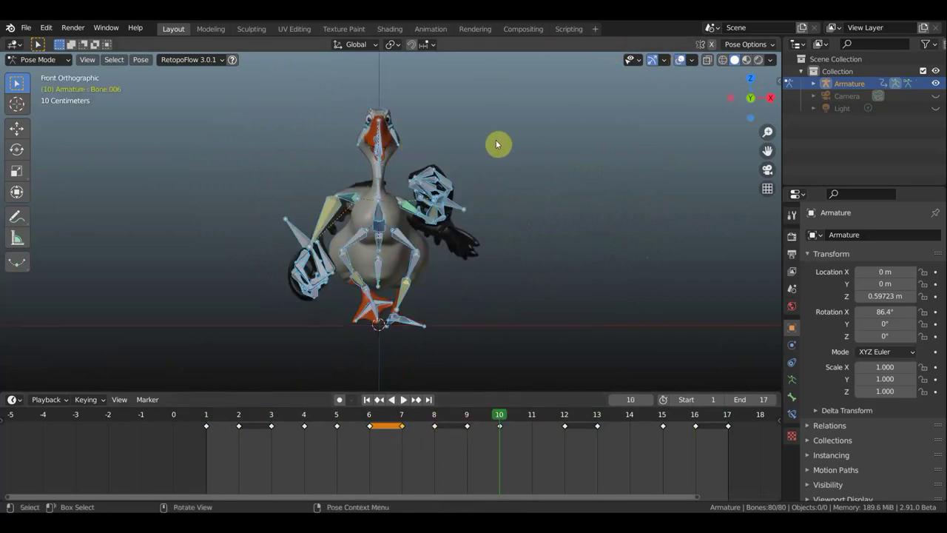
middle_drag(408, 156, 72, 180)
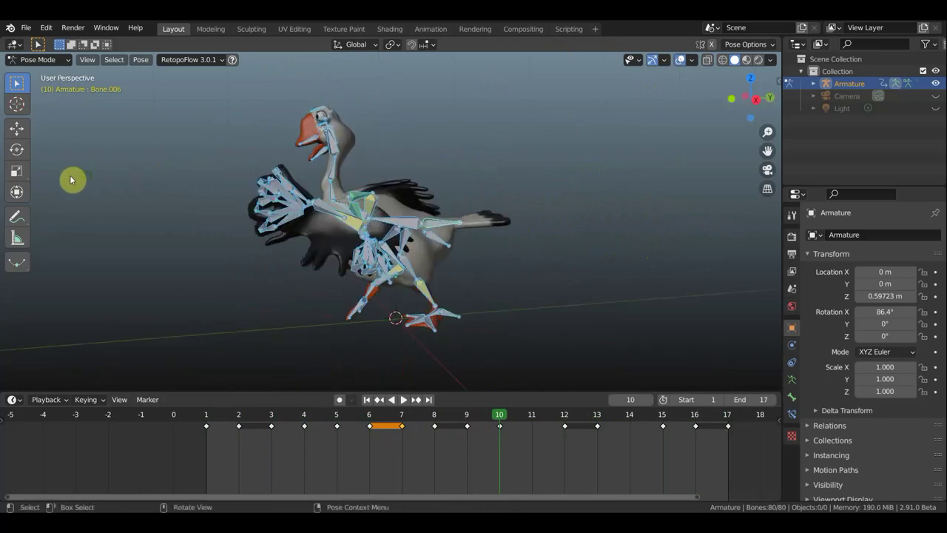
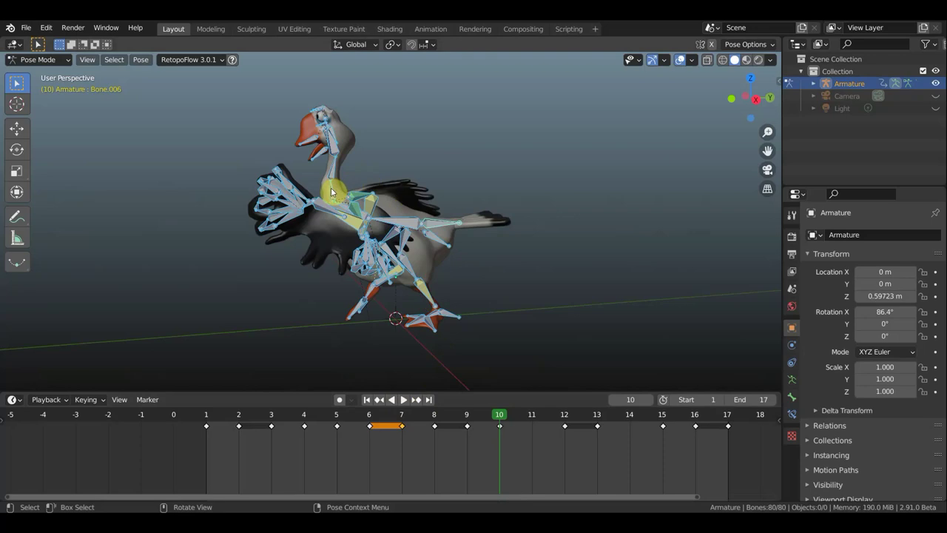
Bend neck bone Bone.003 by about 26.9° and key the whole pose at frame 10
click(382, 184)
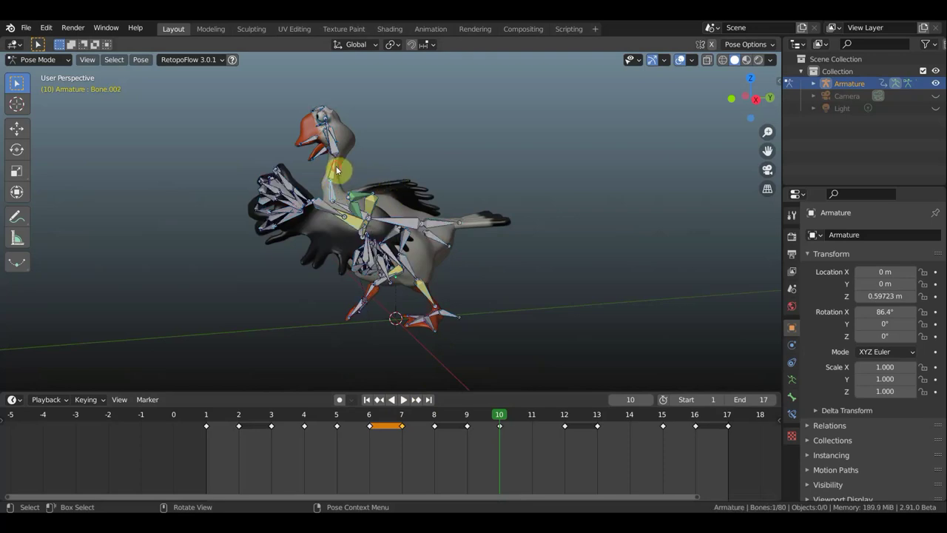
key(bracketright)
key(r)
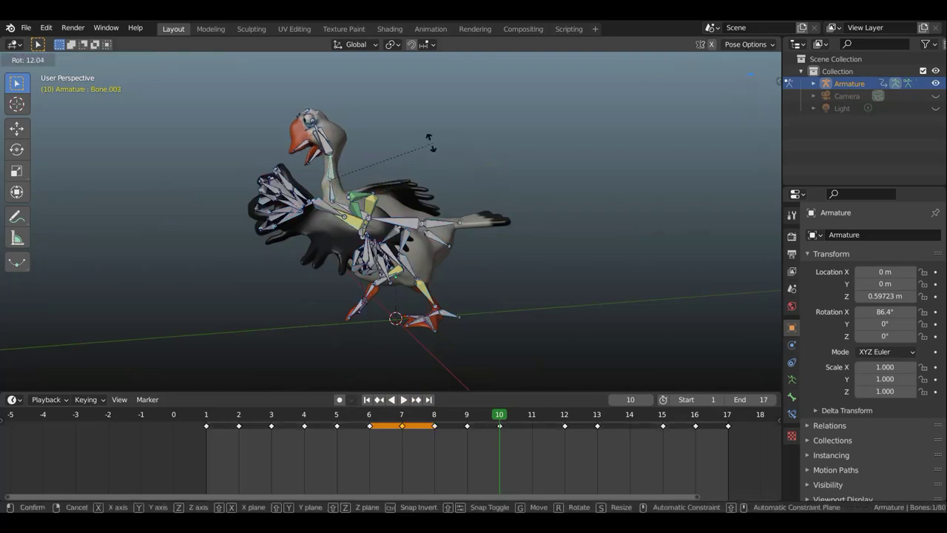
click(391, 143)
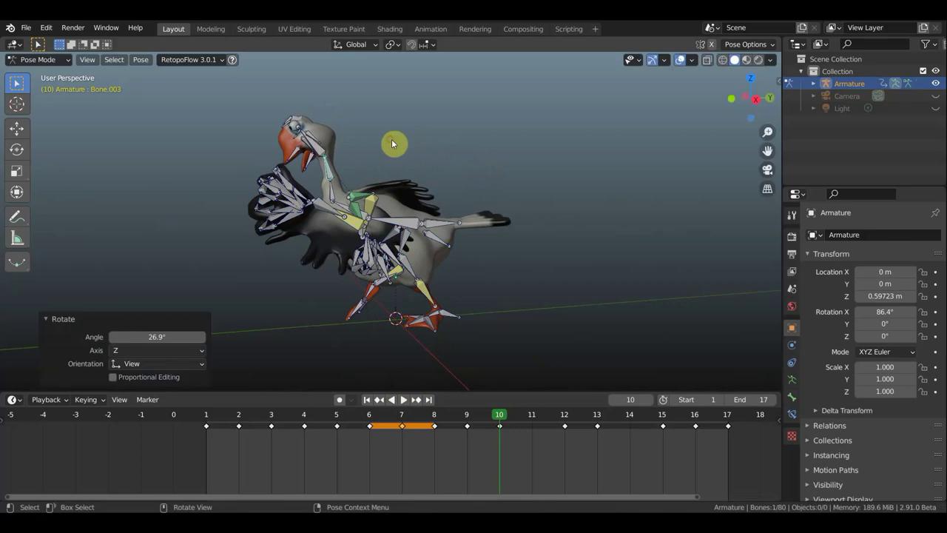
key(a)
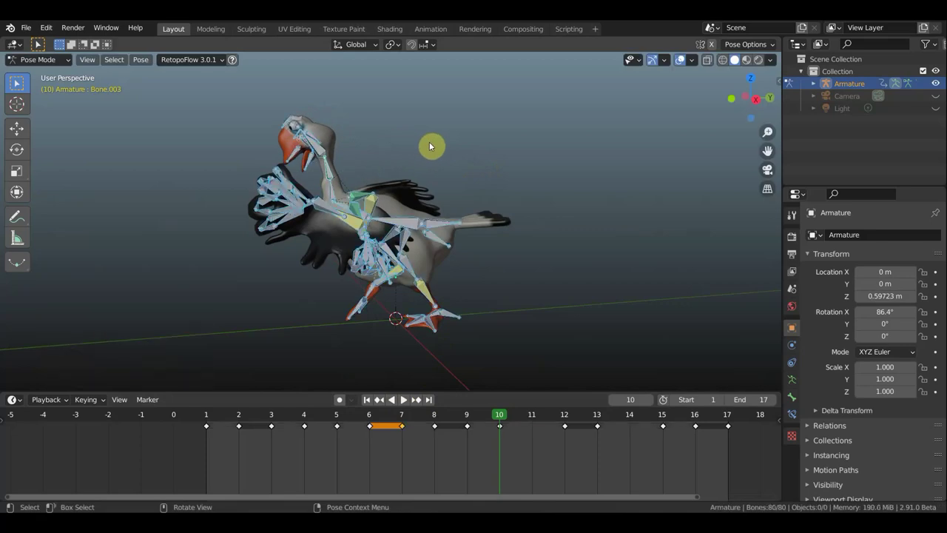
key(i)
click(429, 142)
Play back the walk cycle, then stop and go to frame 5
key(space)
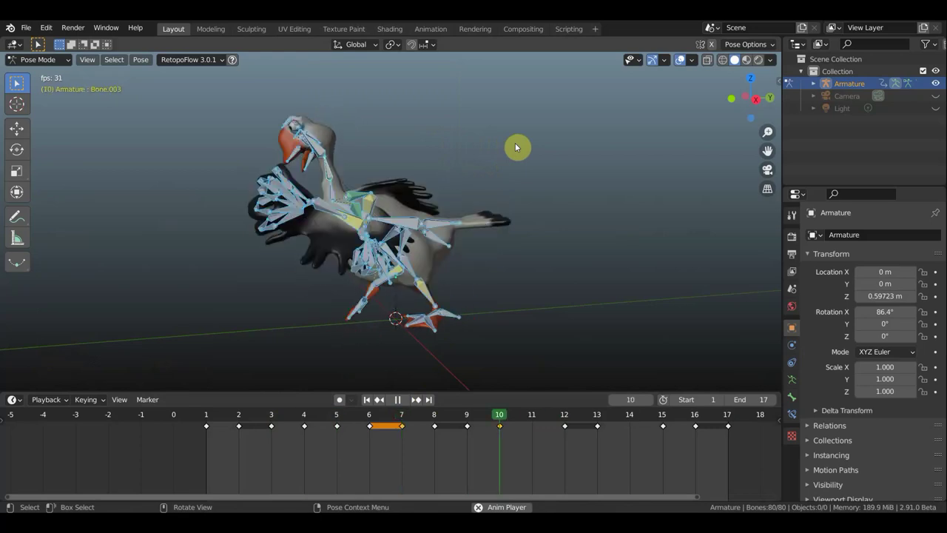
key(space)
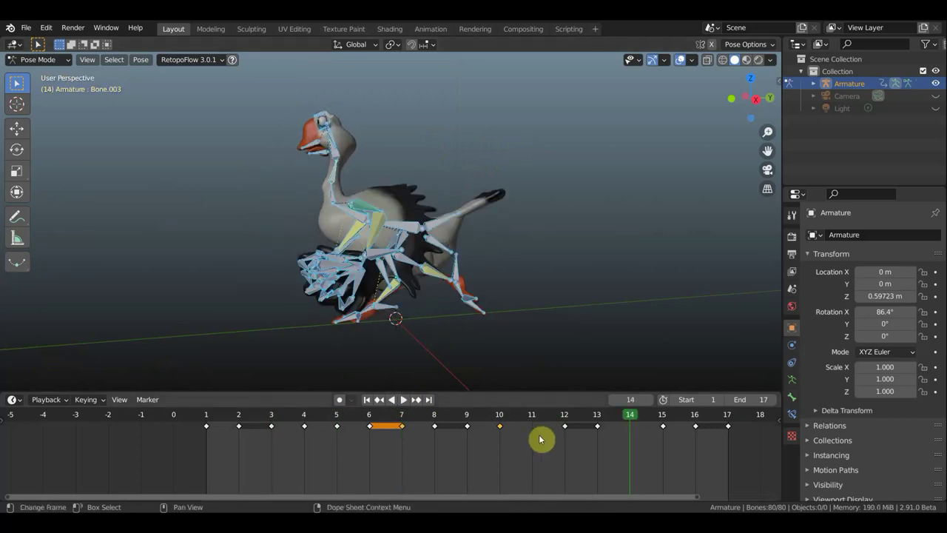
scroll(482, 438, up, 1)
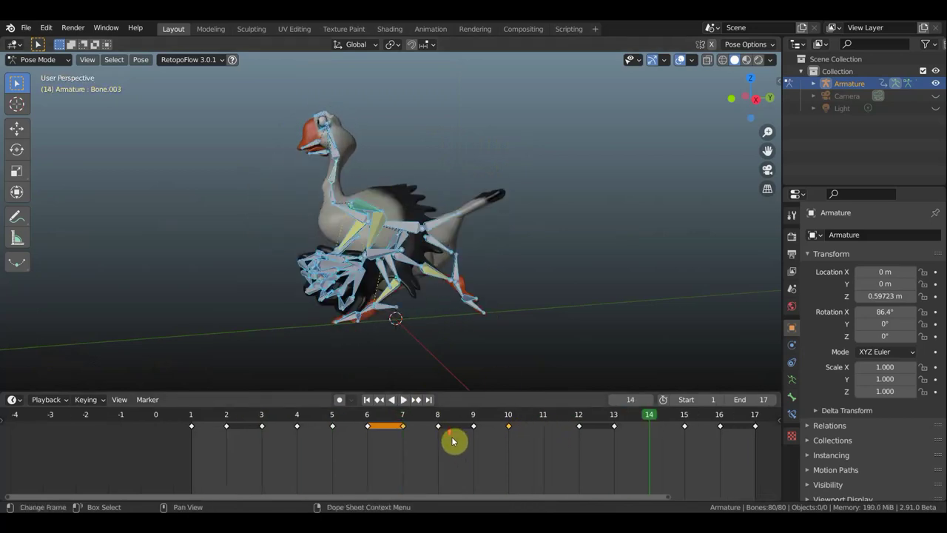
click(333, 419)
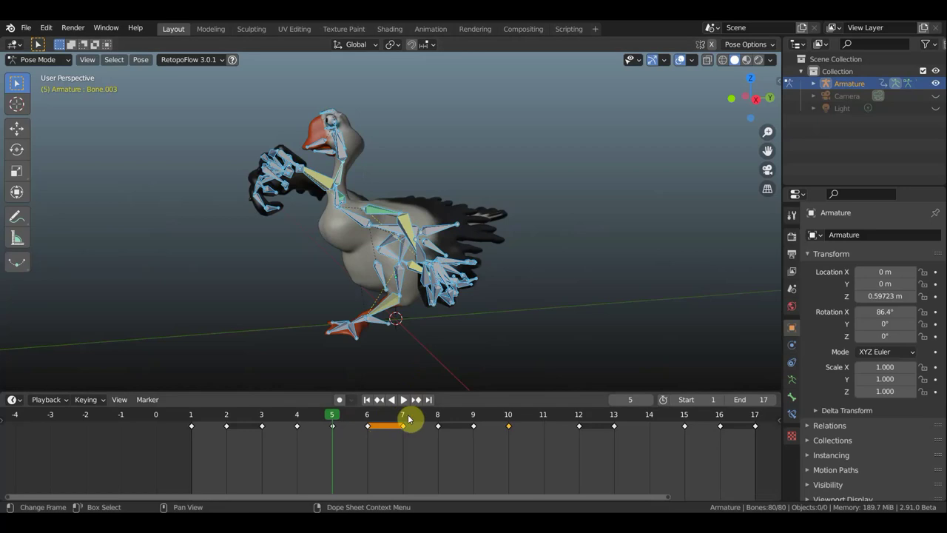
Tilt the goose's head about 9° plus a bit more, and key the full pose at frame 8
click(403, 418)
mouse_move(367, 419)
mouse_down()
mouse_move(518, 443)
mouse_move(446, 440)
mouse_up()
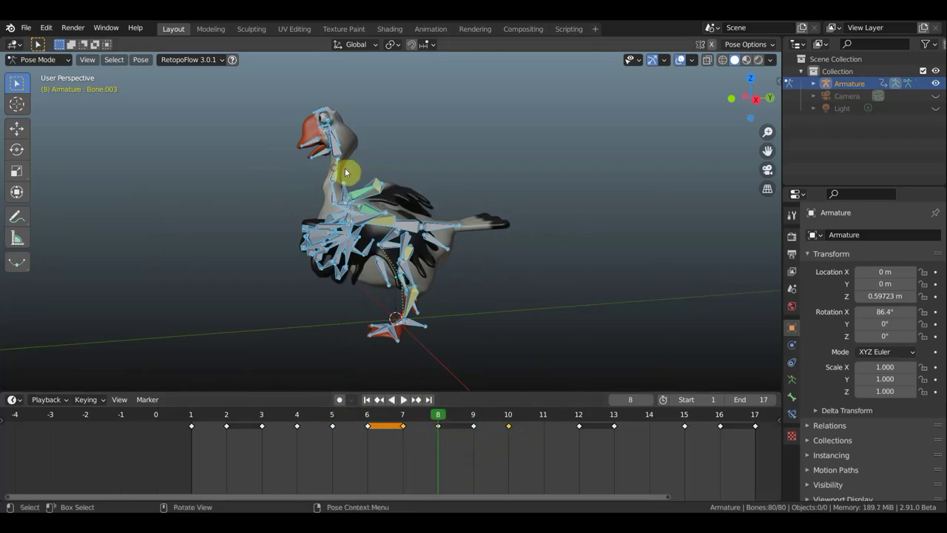
key(r)
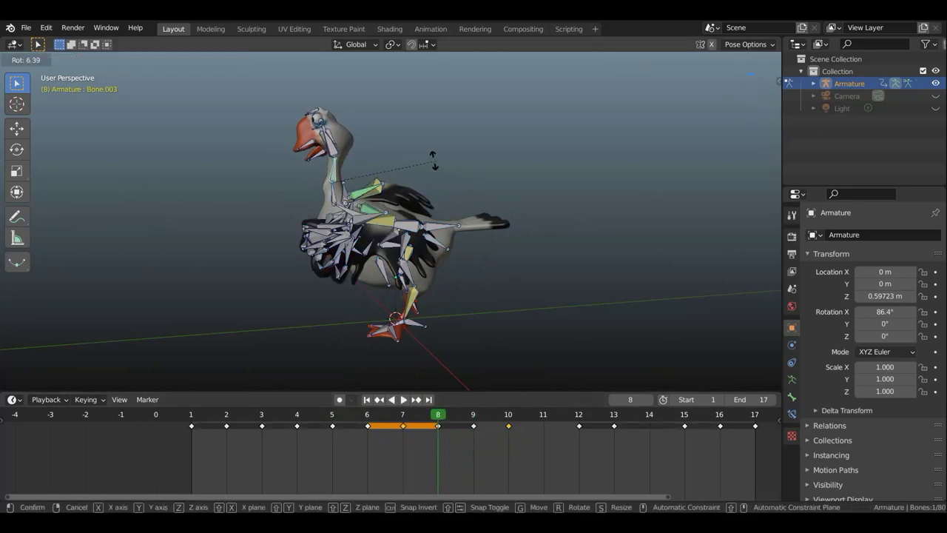
click(437, 165)
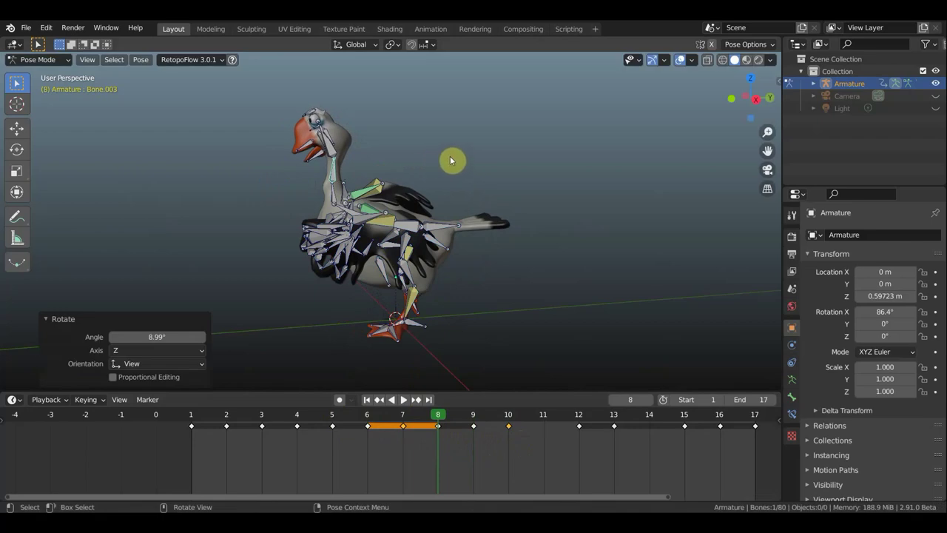
key(r)
click(450, 156)
key(a)
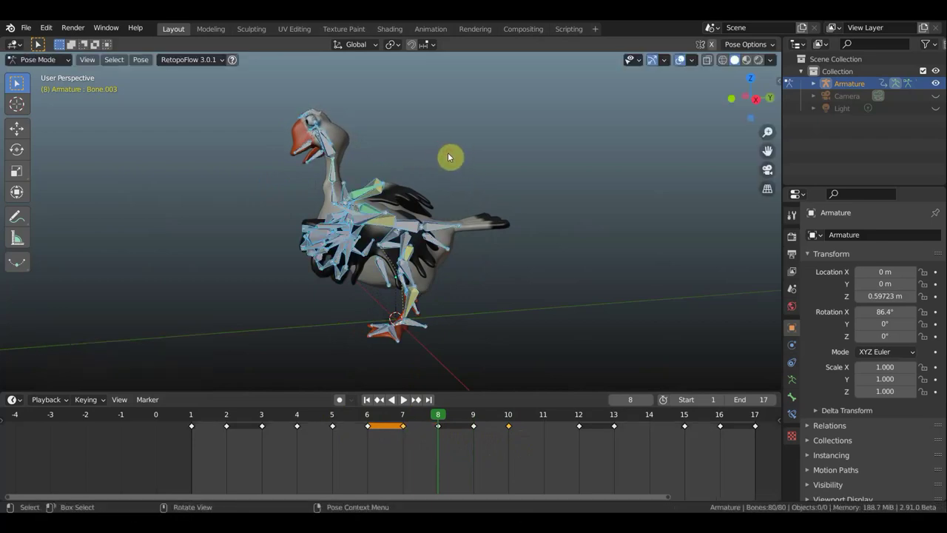
key(i)
click(448, 152)
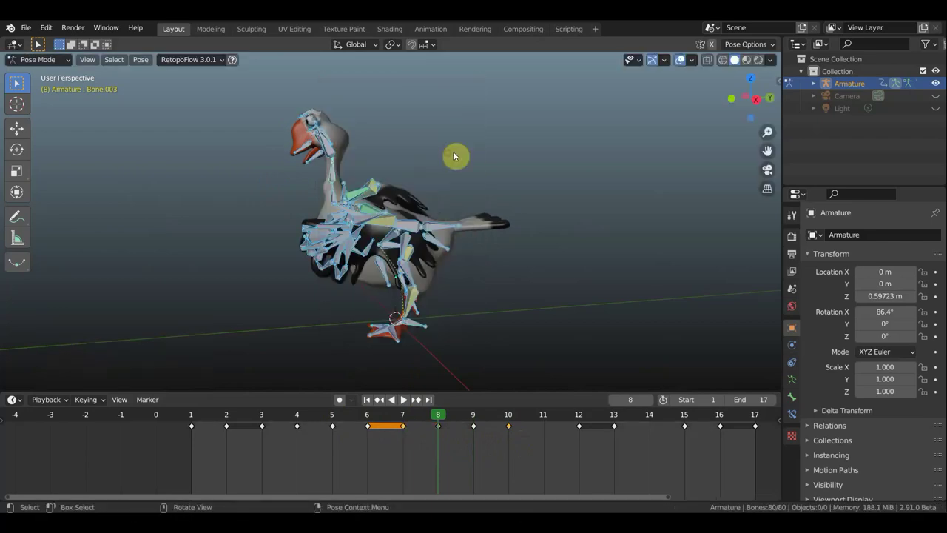
Play back the animation to review the head tilt, then return to frame 8
key(space)
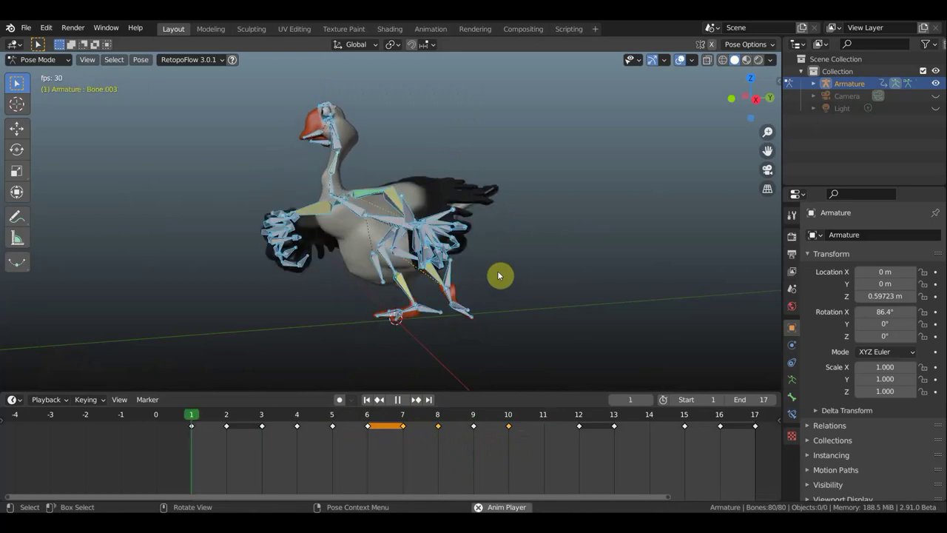
key(space)
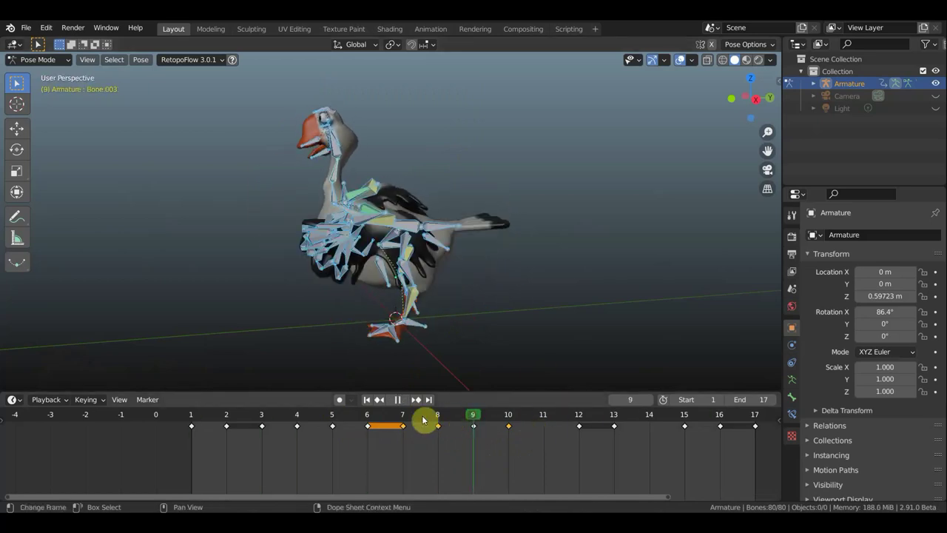
drag(450, 420, 412, 419)
click(442, 426)
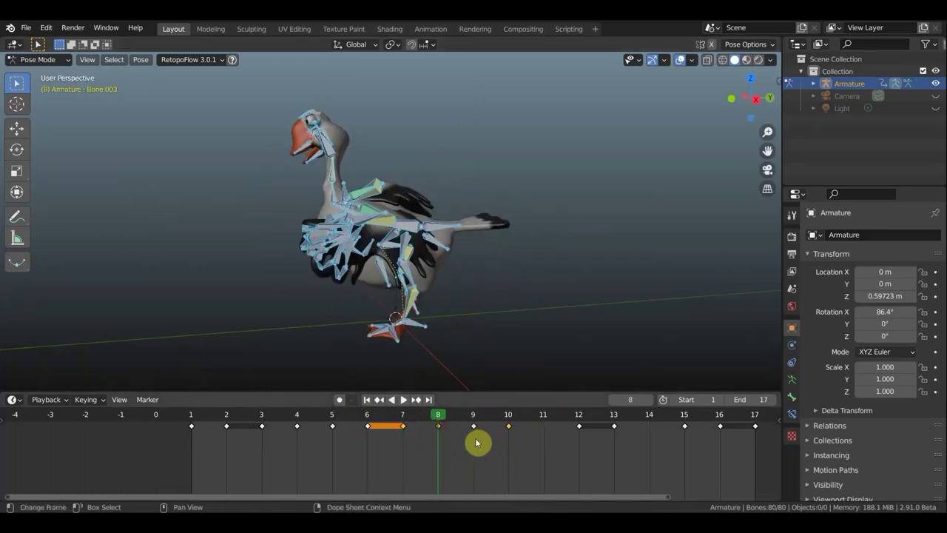
Compare the frame 8 and 9 poses, then delete the frame 9 keyframe
click(476, 433)
drag(476, 429, 471, 425)
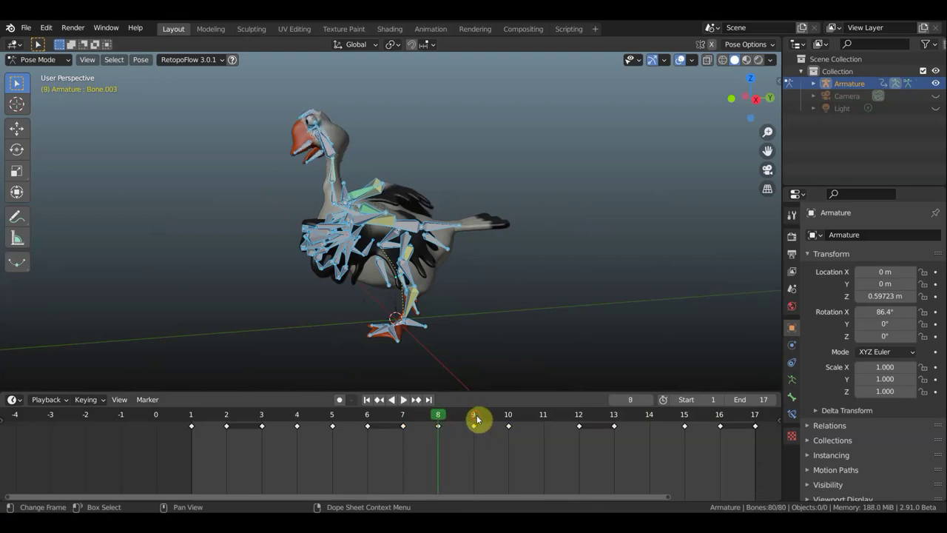
click(477, 420)
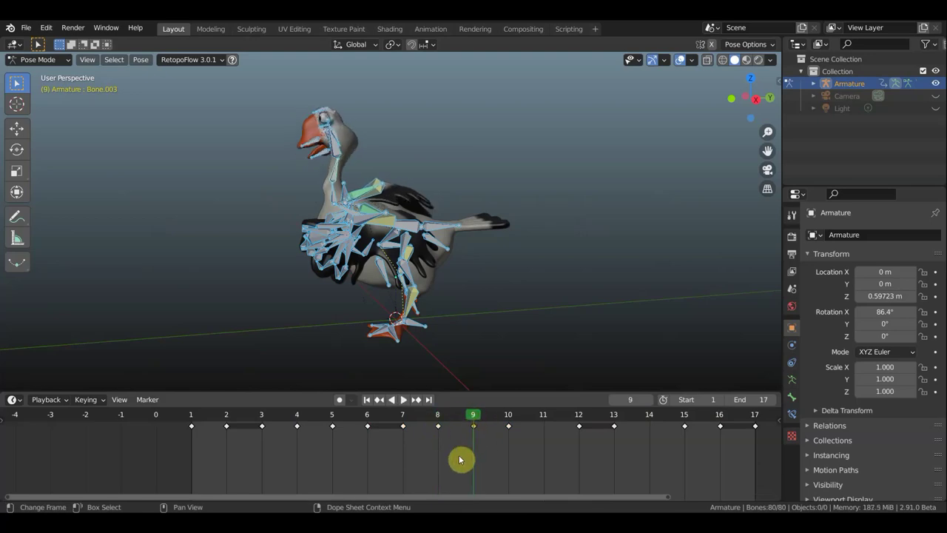
right_click(458, 460)
click(460, 455)
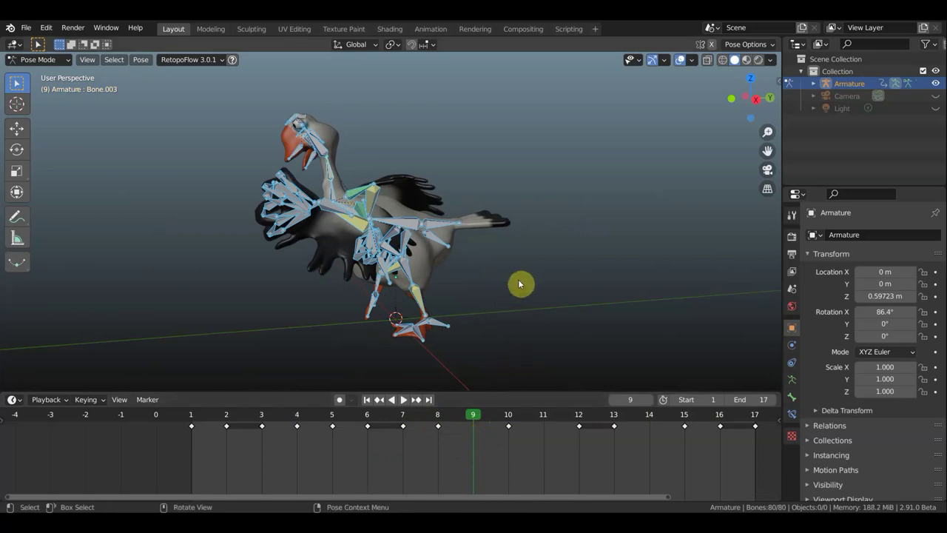
Duplicate the frame 8 keyframe onto frame 9 and play it back
click(436, 426)
key(shift+d)
click(490, 449)
key(space)
key(space)
Delete only the frame 12 keyframe, then go to frame 13
click(575, 423)
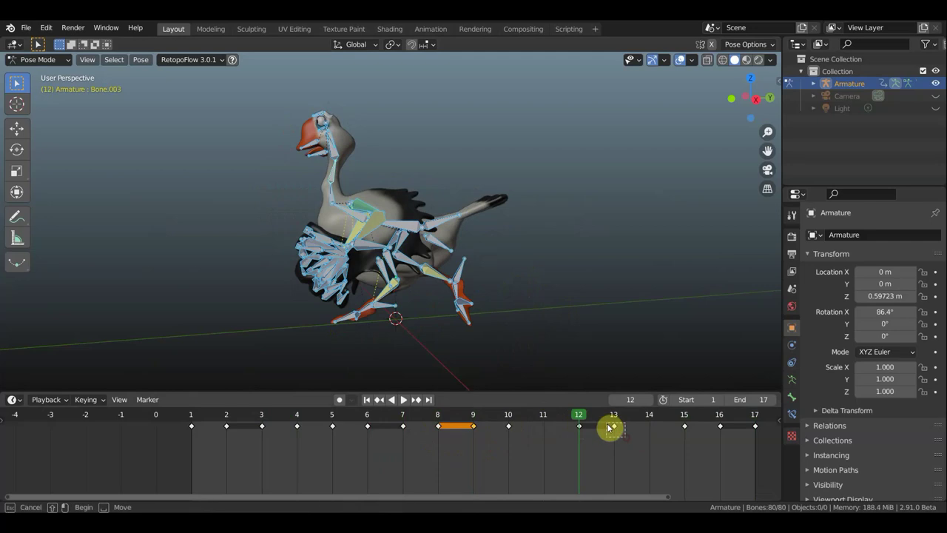
click(611, 427)
drag(594, 445, 573, 428)
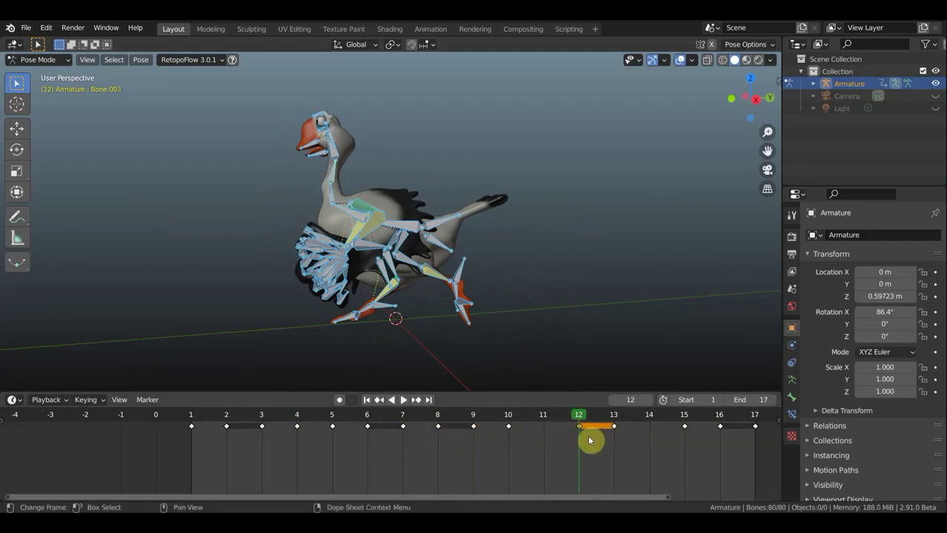
key(x)
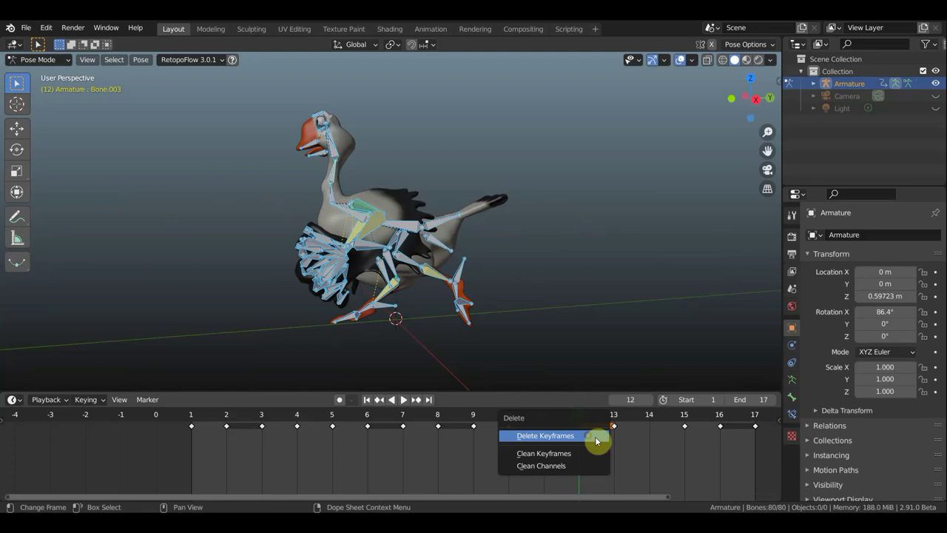
click(590, 436)
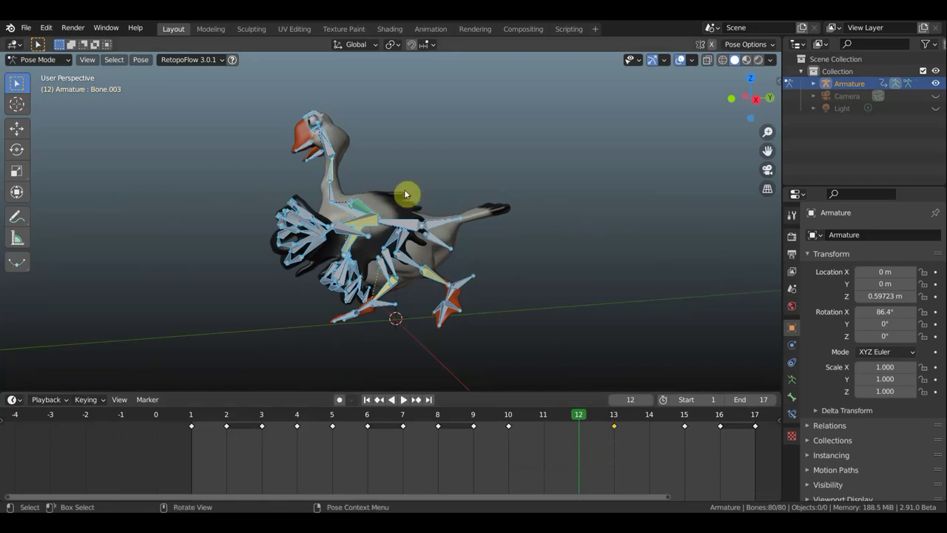
click(615, 417)
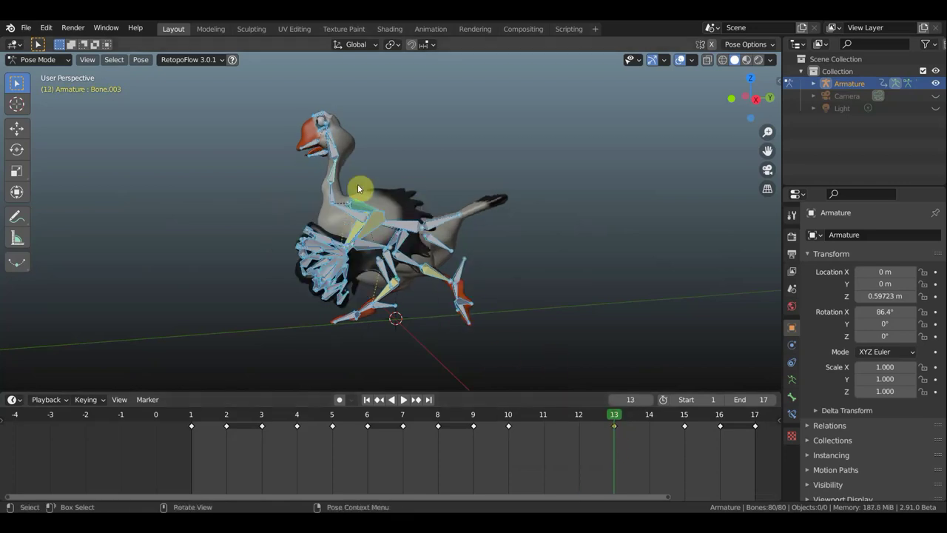
Scrub the timeline from frame 5 to frame 12 and briefly play the cycle
mouse_move(614, 421)
mouse_down()
mouse_move(322, 419)
mouse_move(507, 446)
mouse_up()
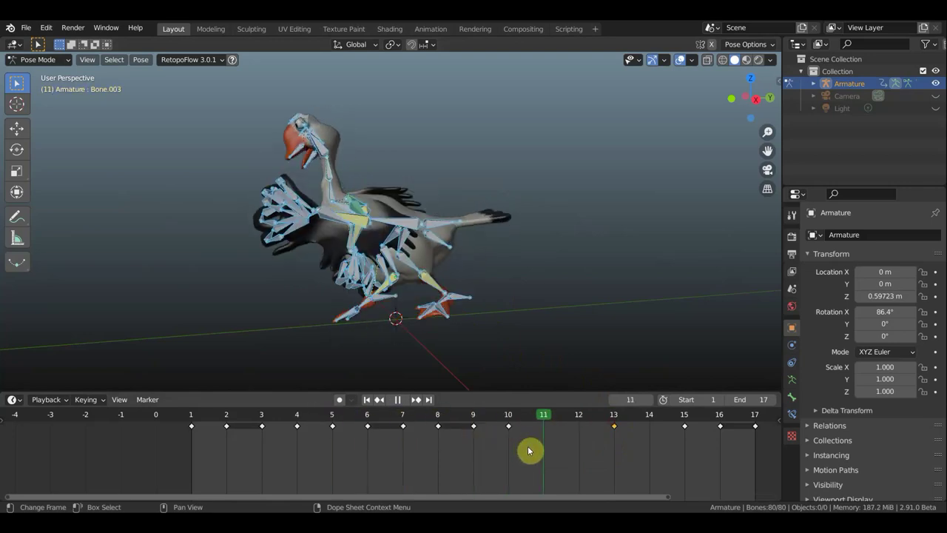
drag(564, 453, 574, 454)
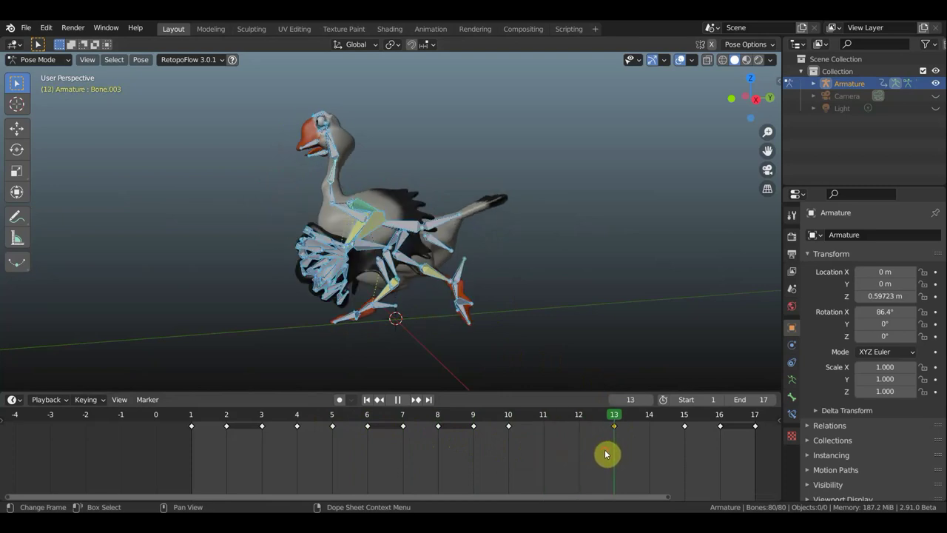
key(space)
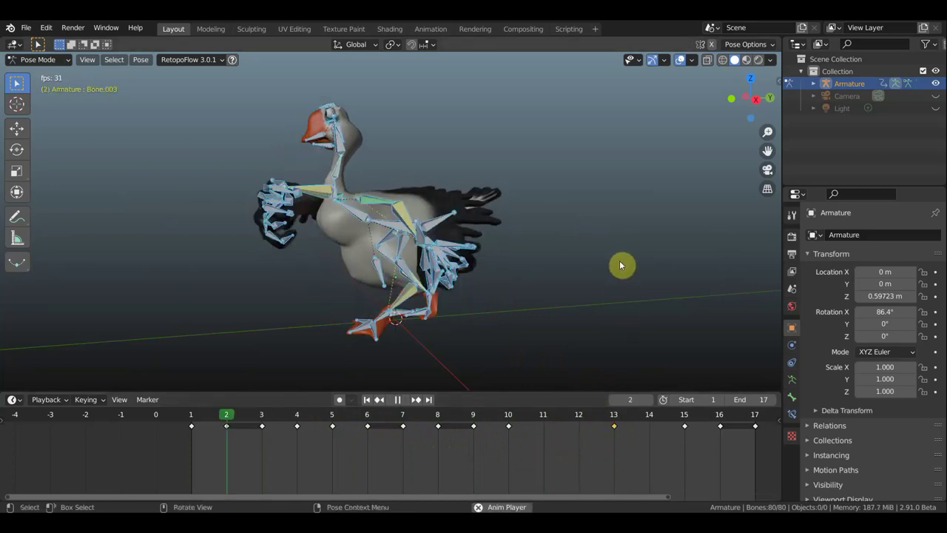
key(space)
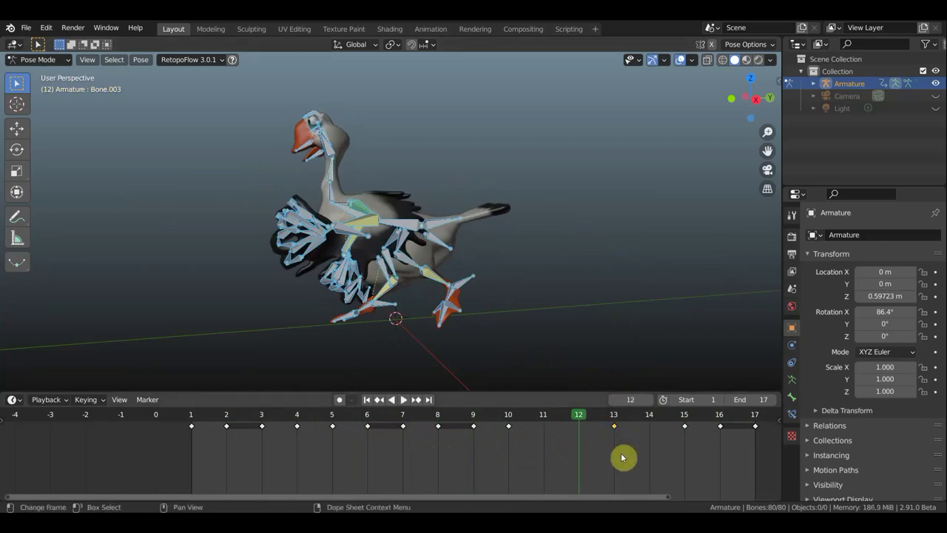
Delete the frame 13 keyframe, check playback, and return to frame 12
key(x)
click(621, 454)
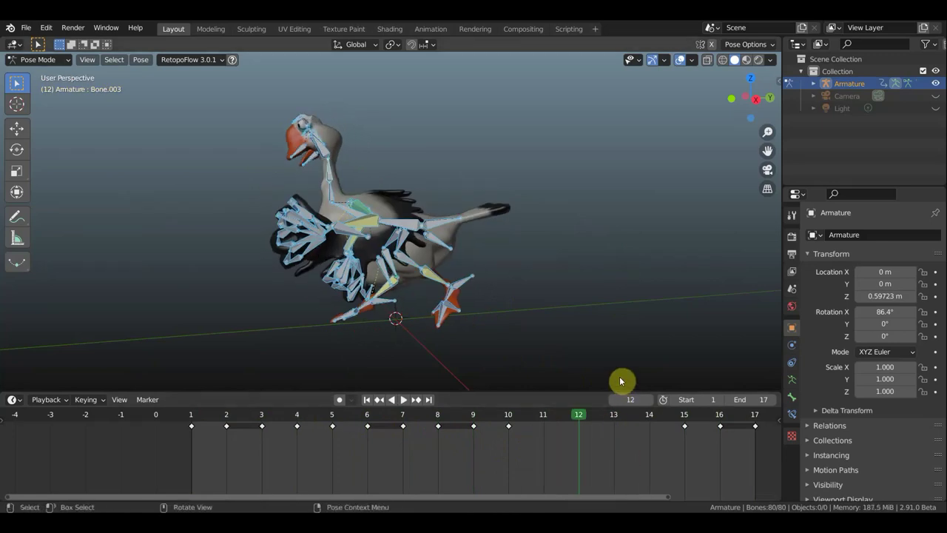
key(space)
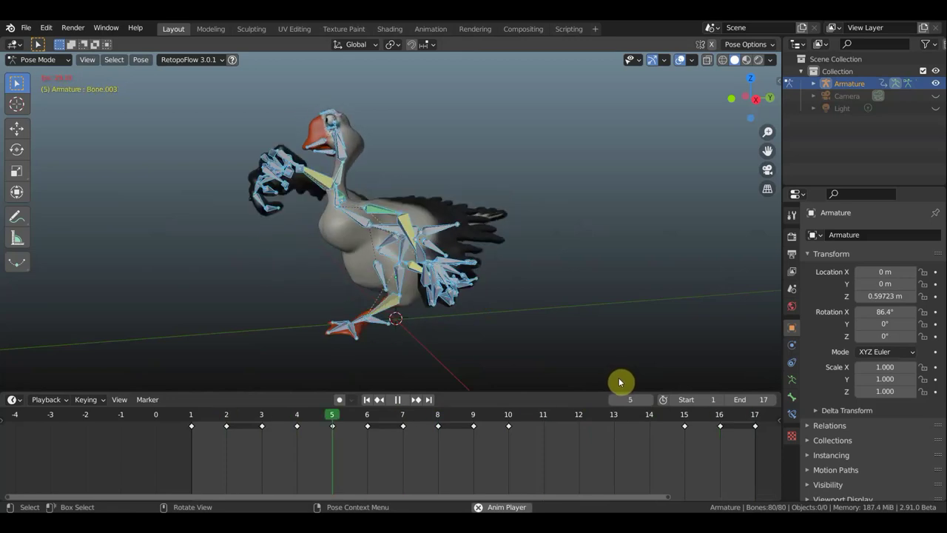
key(Escape)
click(611, 420)
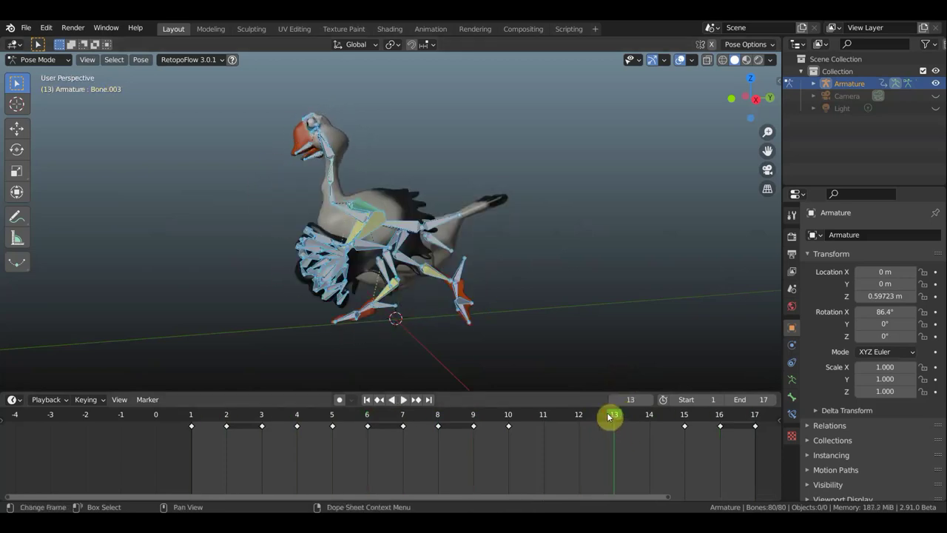
click(576, 423)
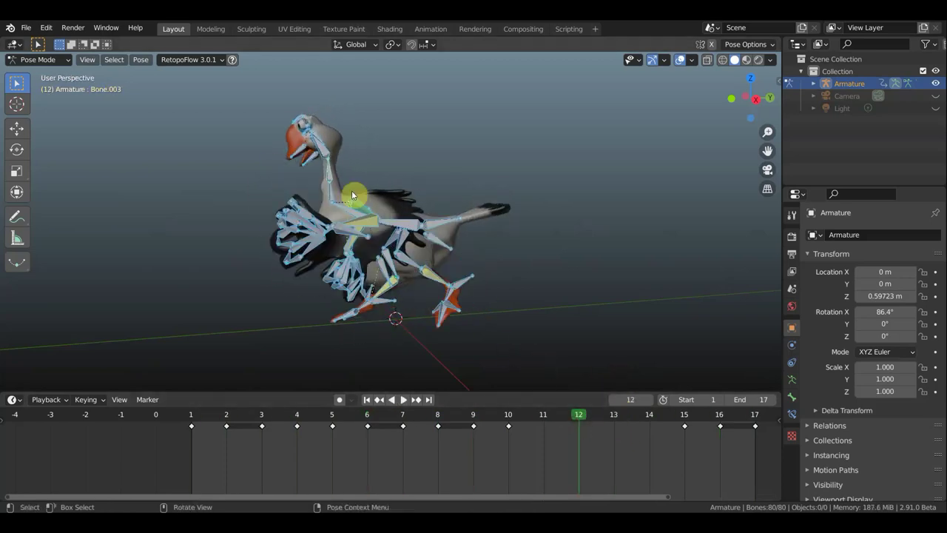
Tilt the tail bone down about 10° and key location and rotation for all bones at frame 12
click(501, 209)
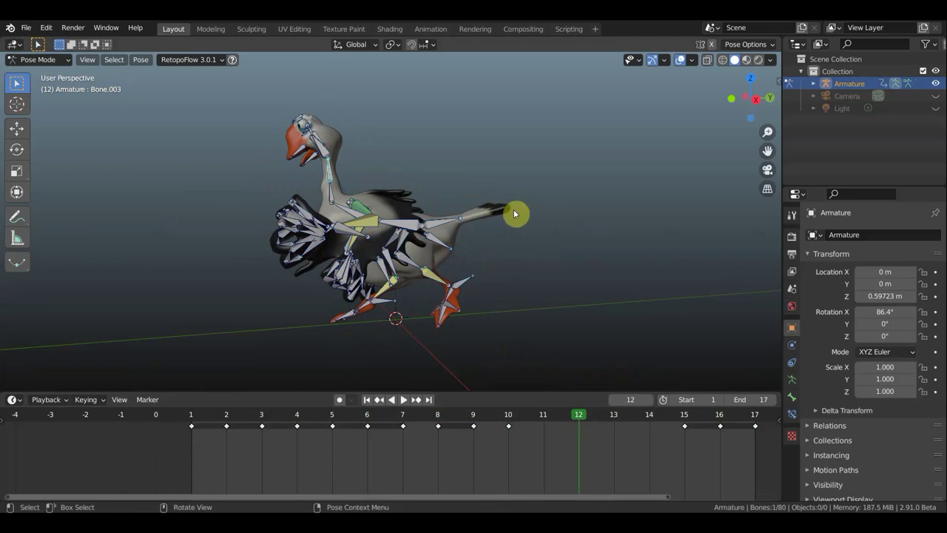
key(r)
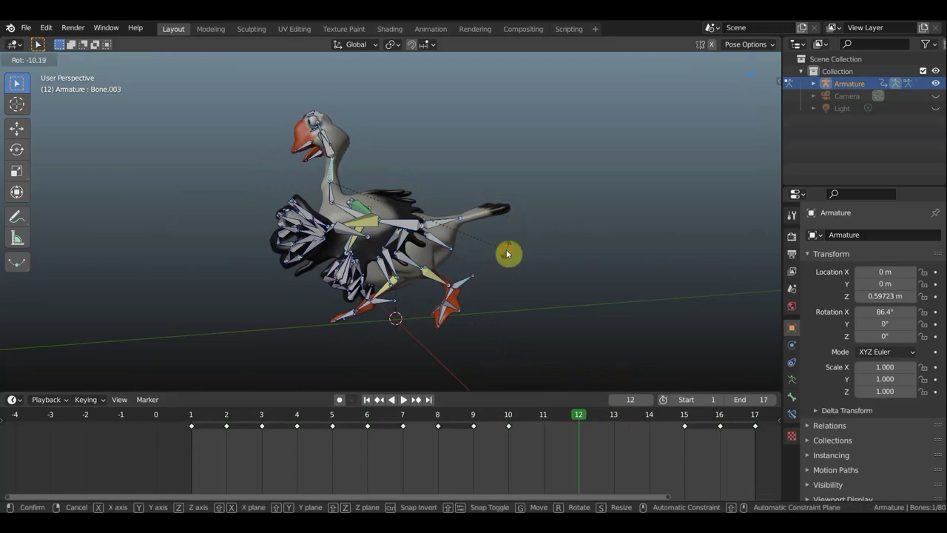
click(507, 253)
key(a)
key(i)
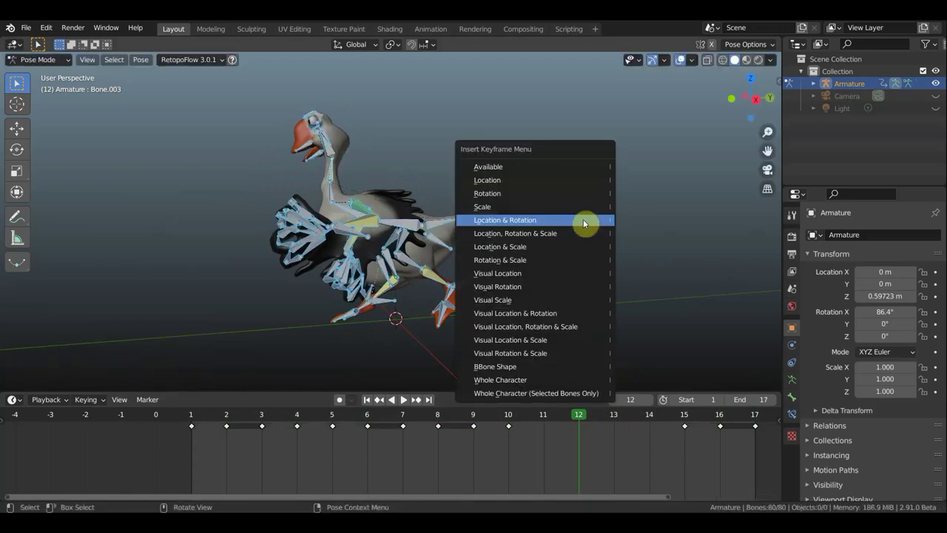
click(585, 223)
Check the tail in playback, then go to frame 10 and select the neck bone
key(space)
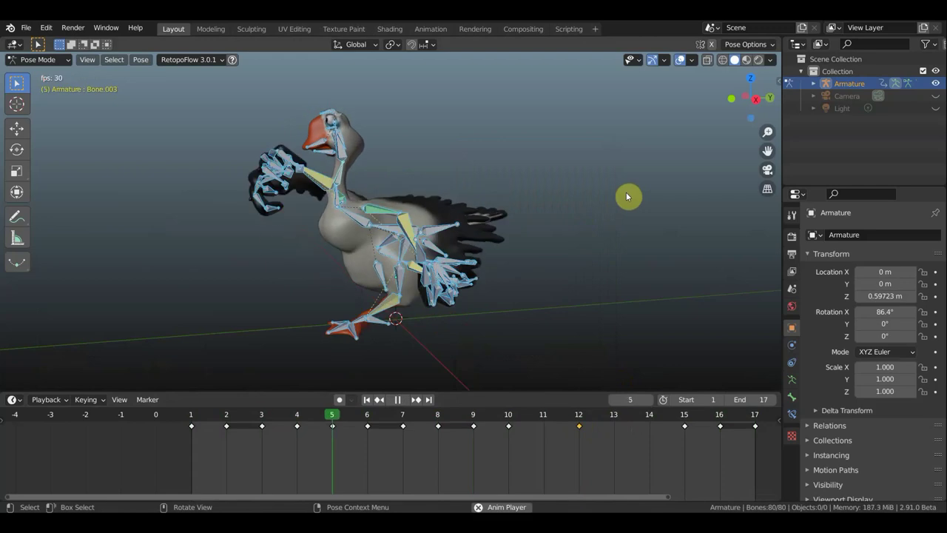
key(space)
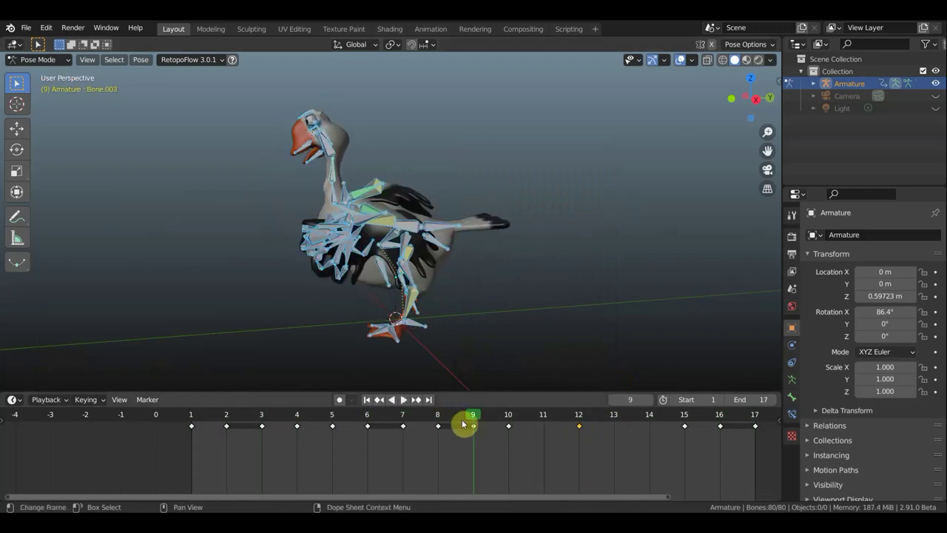
click(509, 420)
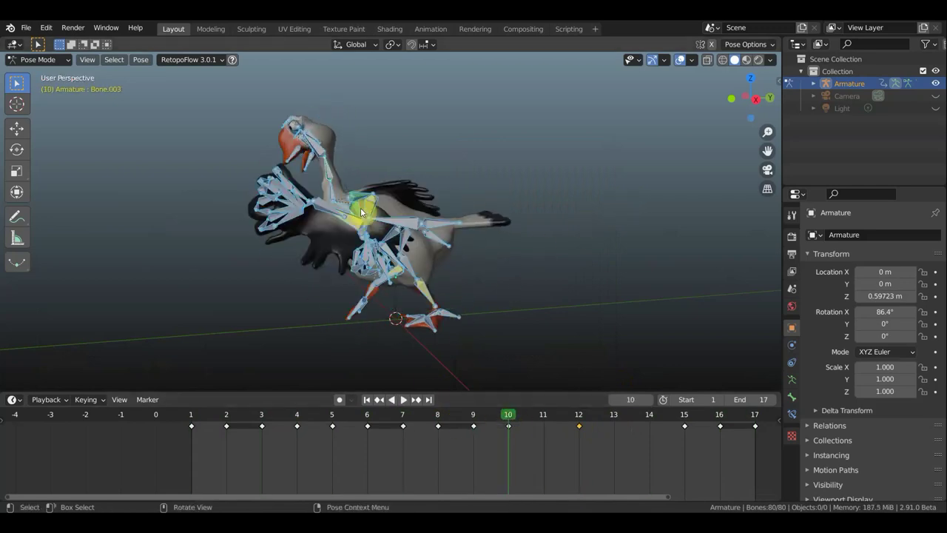
click(339, 173)
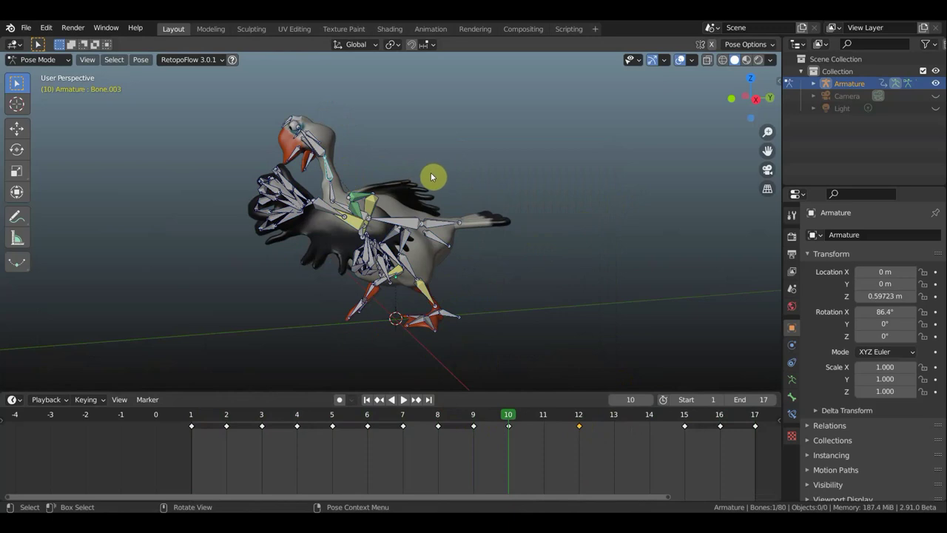
Rotate the neck to tilt the head and key location and rotation at frame 10
key(r)
click(420, 205)
key(a)
key(i)
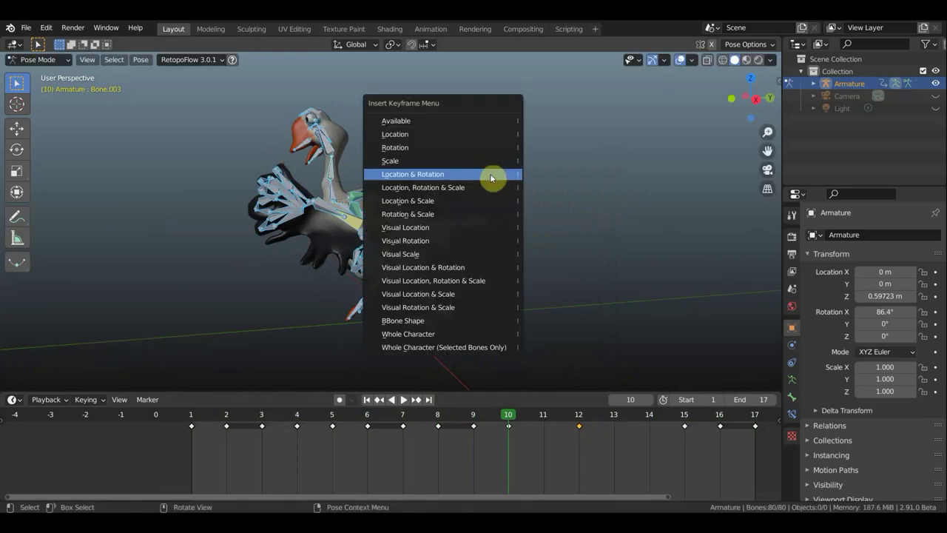
click(489, 175)
Preview the walk cycle with overlays hidden, viewing the goose from front and side
key(space)
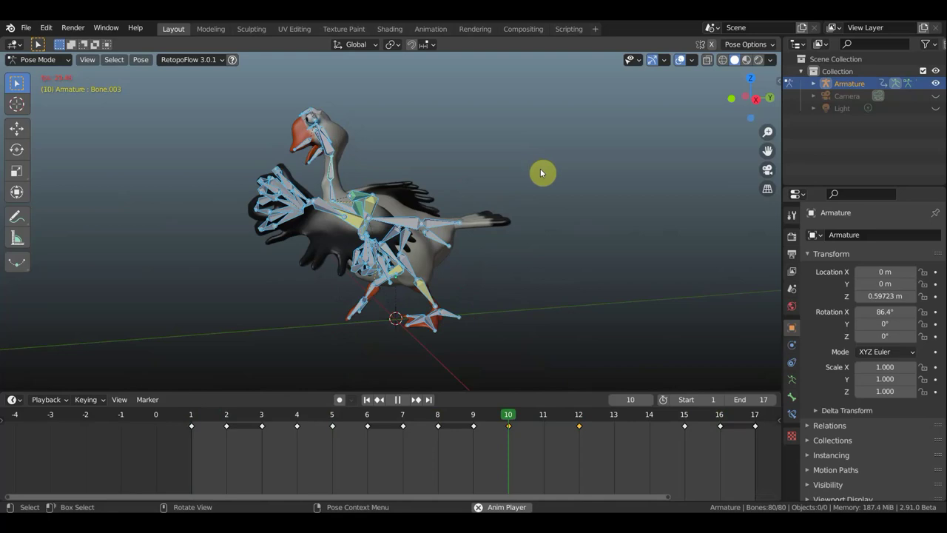
middle_drag(574, 207, 626, 207)
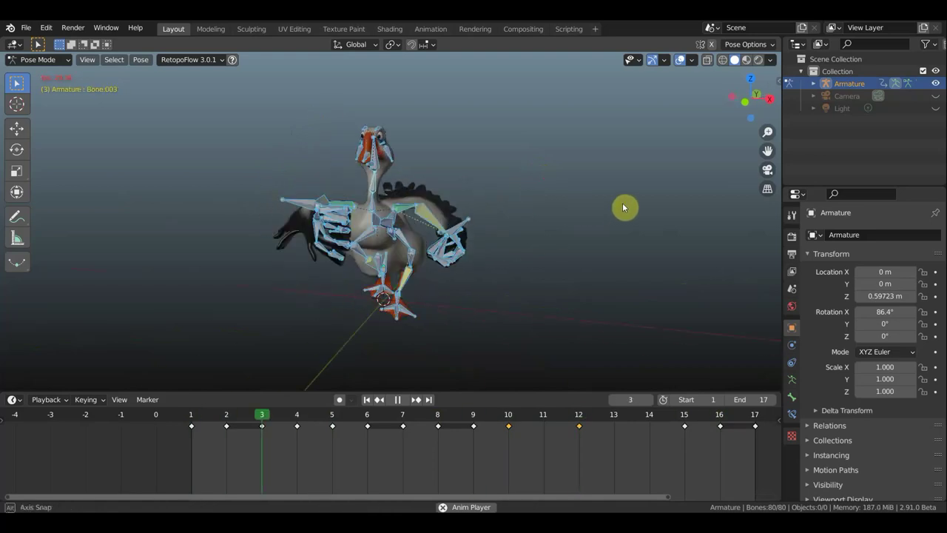
click(680, 59)
scroll(589, 179, up, 2)
scroll(584, 187, up, 2)
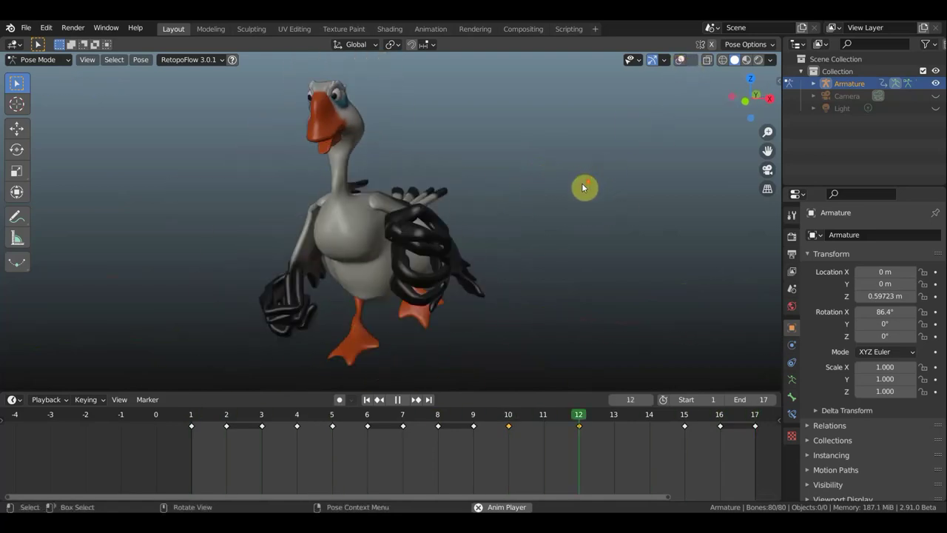
middle_drag(493, 209, 421, 210)
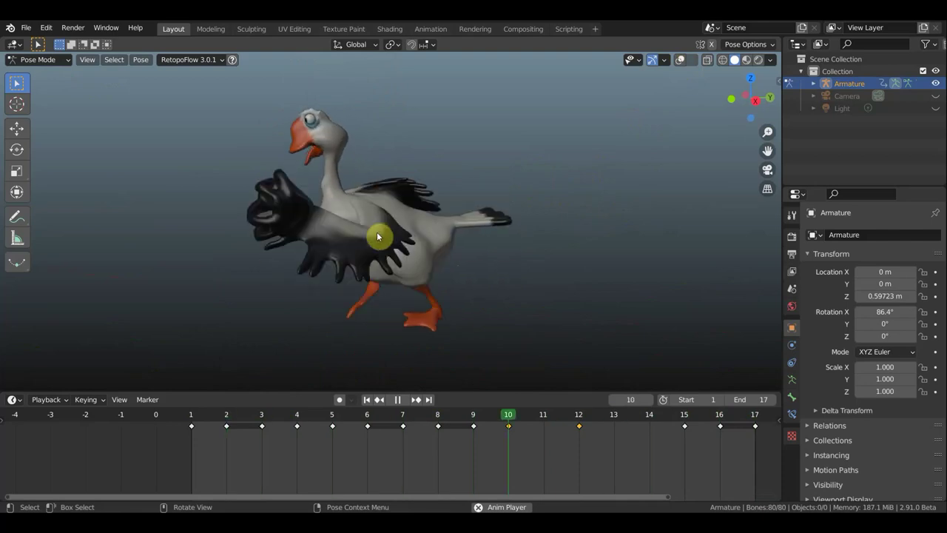
middle_drag(600, 307, 723, 307)
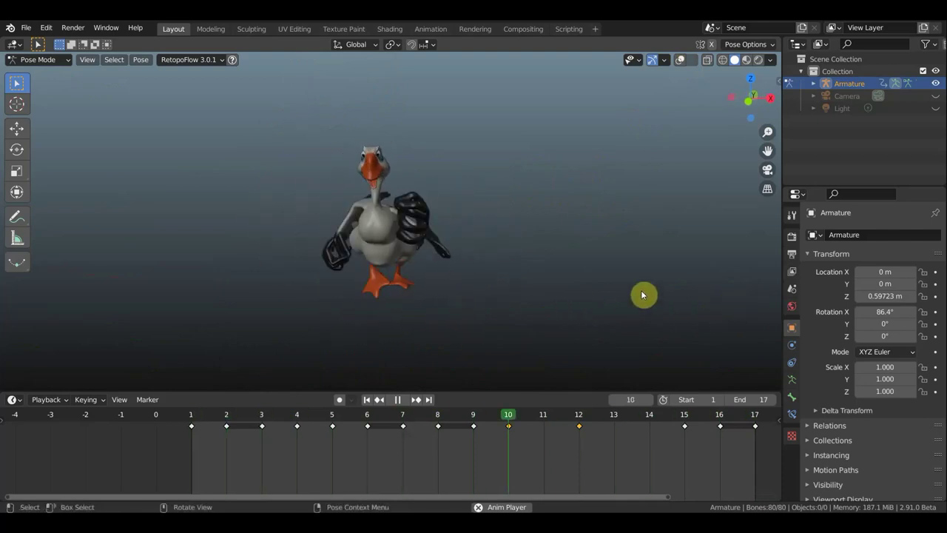
key(space)
Move the frame 12 keyframe to frame 13 and play from frame 11
click(580, 427)
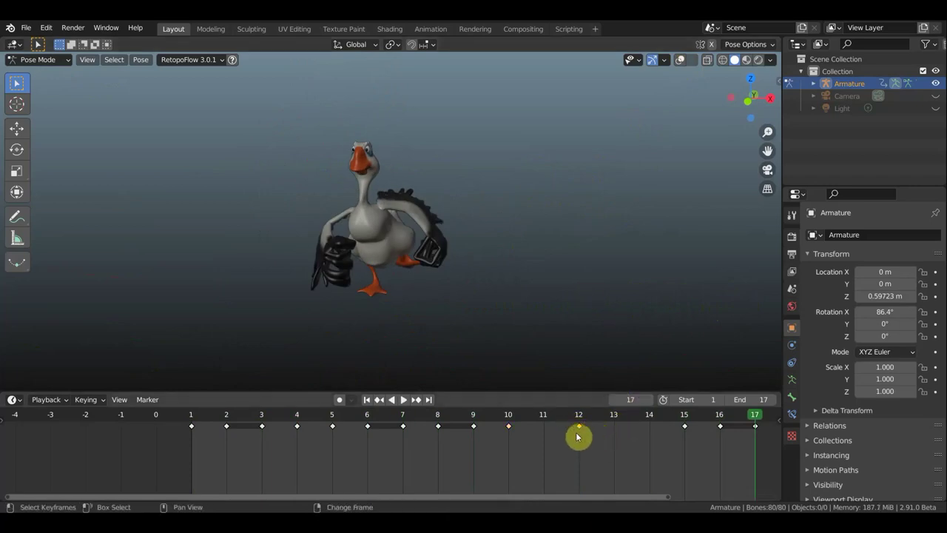
key(g)
click(606, 437)
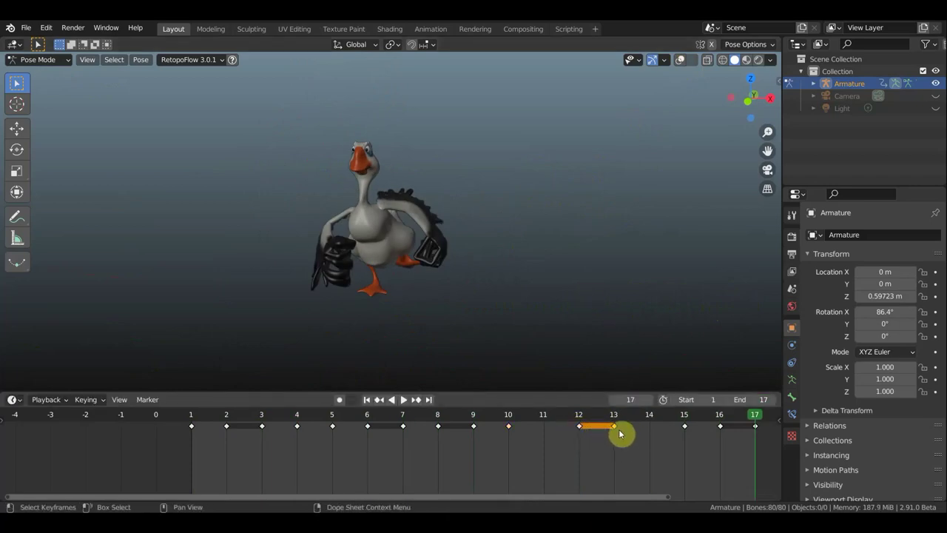
click(545, 419)
key(space)
Duplicate the frame 10 keyframe onto frame 11 and review the timing in playback
click(515, 437)
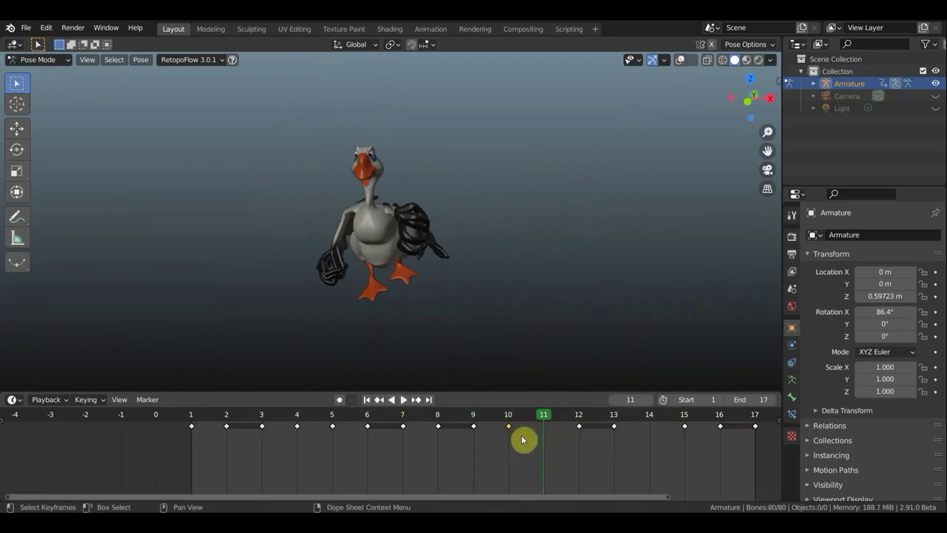
key(shift+d)
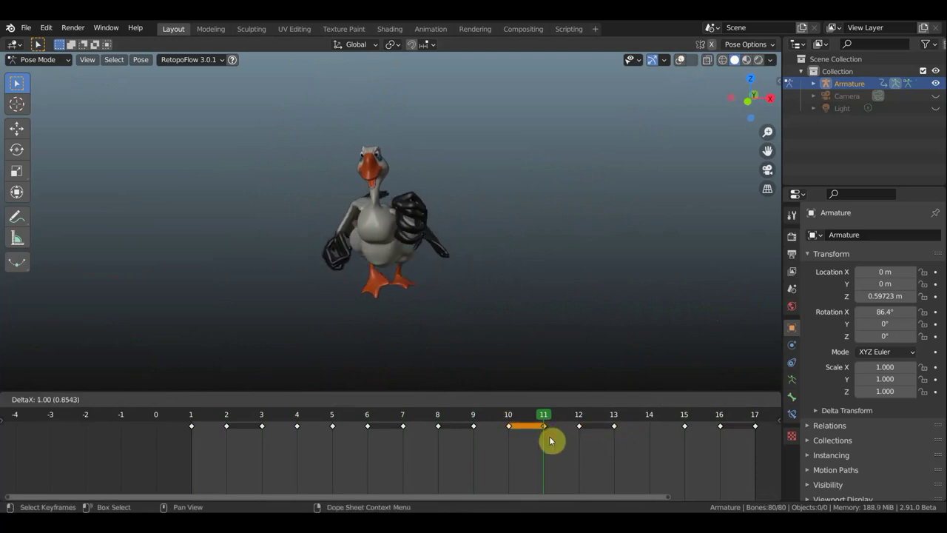
click(550, 440)
key(space)
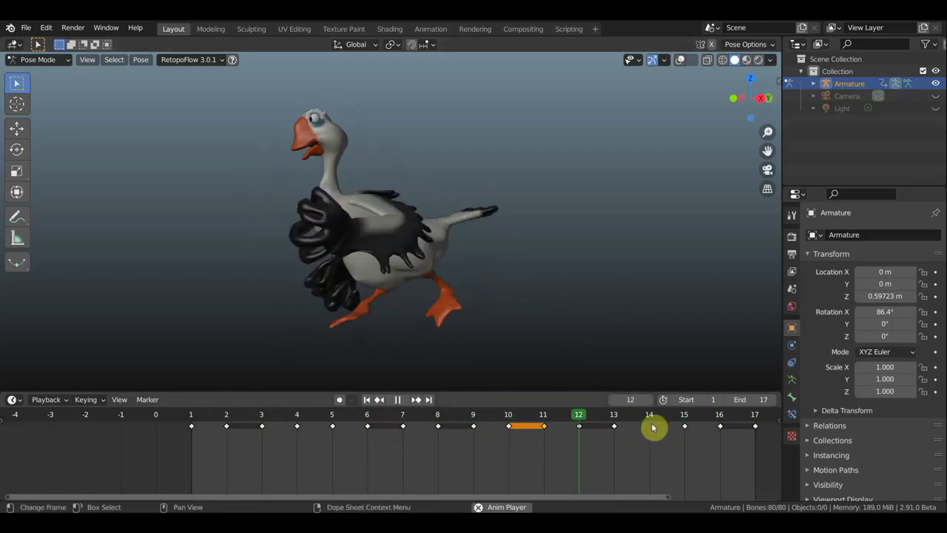
key(space)
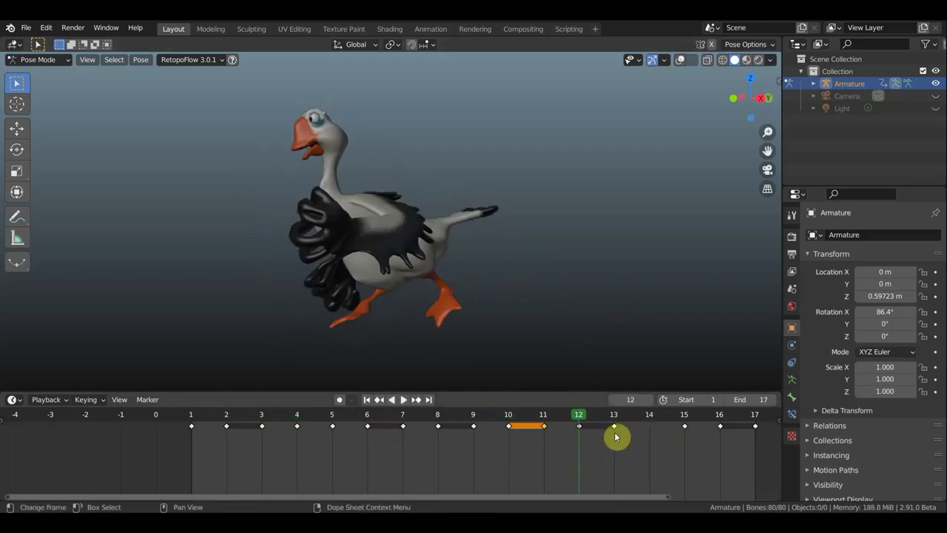
Insert a pose keyframe at frame 14 and turn overlays back on to show the bones
click(649, 424)
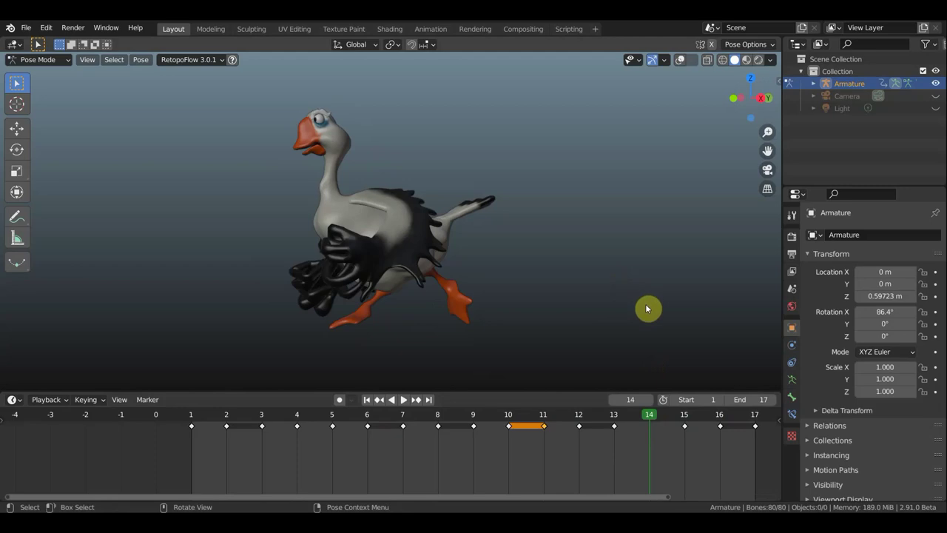
middle_drag(646, 305, 646, 309)
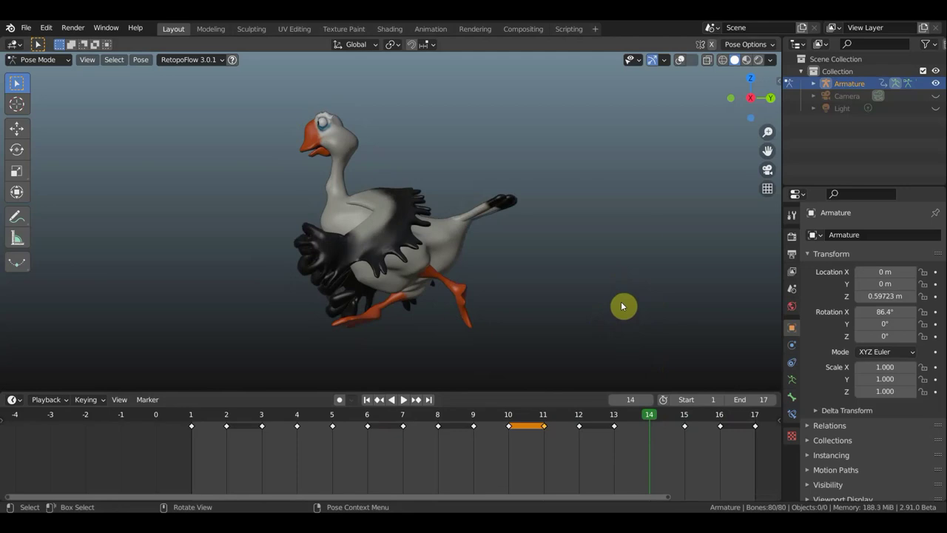
key(i)
click(622, 301)
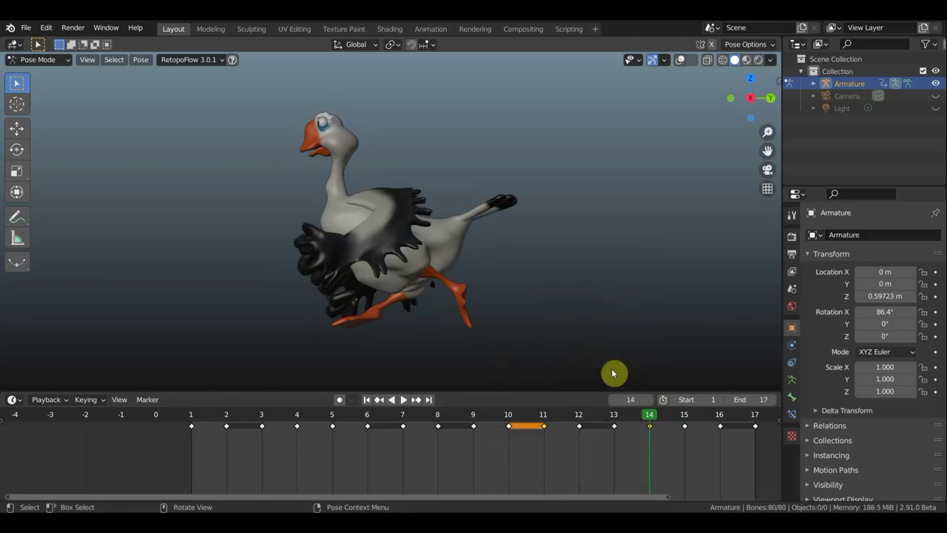
mouse_move(465, 353)
middle_down()
mouse_move(619, 363)
mouse_move(612, 349)
middle_up()
mouse_move(499, 301)
middle_down()
mouse_move(473, 339)
mouse_move(491, 294)
middle_up()
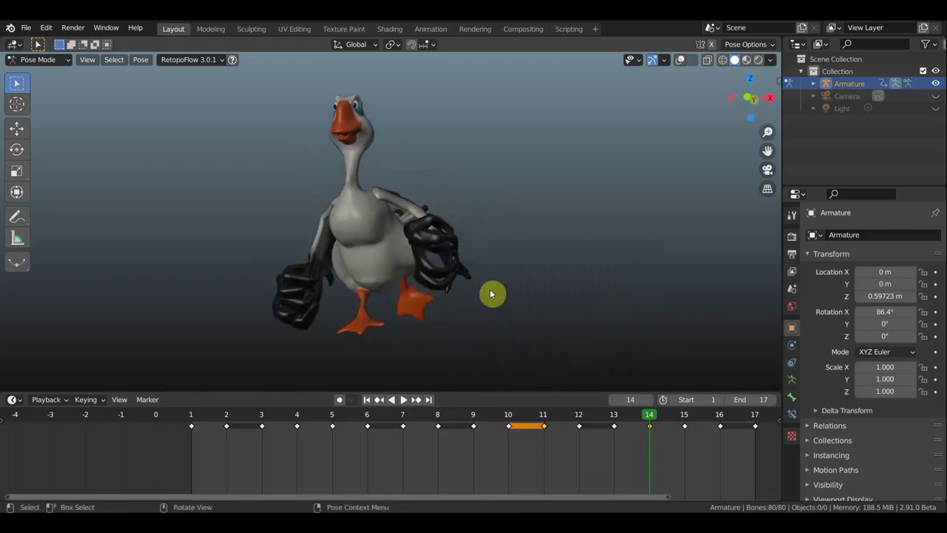
click(681, 60)
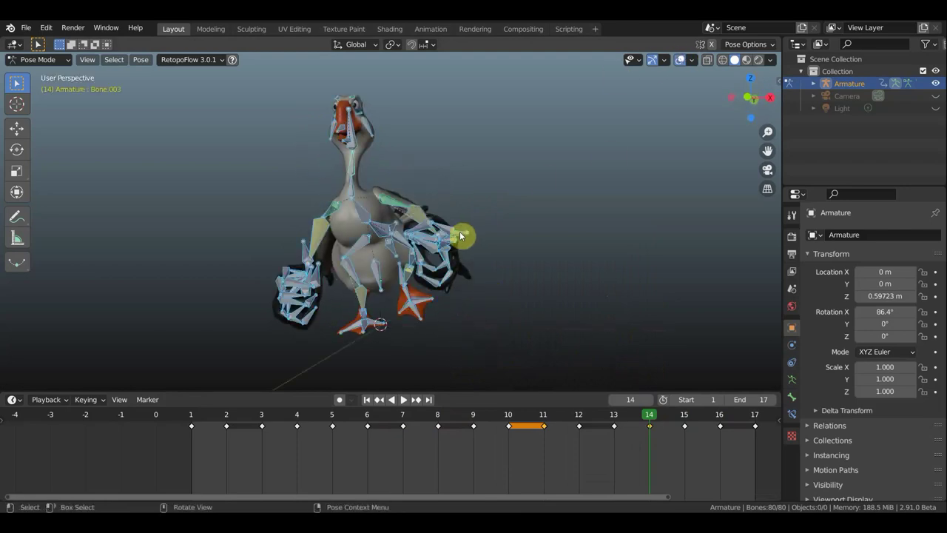
Select a wing bone and move it to a new position at frame 14, checking with overlays hidden
click(503, 248)
mouse_move(496, 249)
middle_down()
mouse_move(450, 291)
mouse_move(556, 338)
middle_up()
click(680, 61)
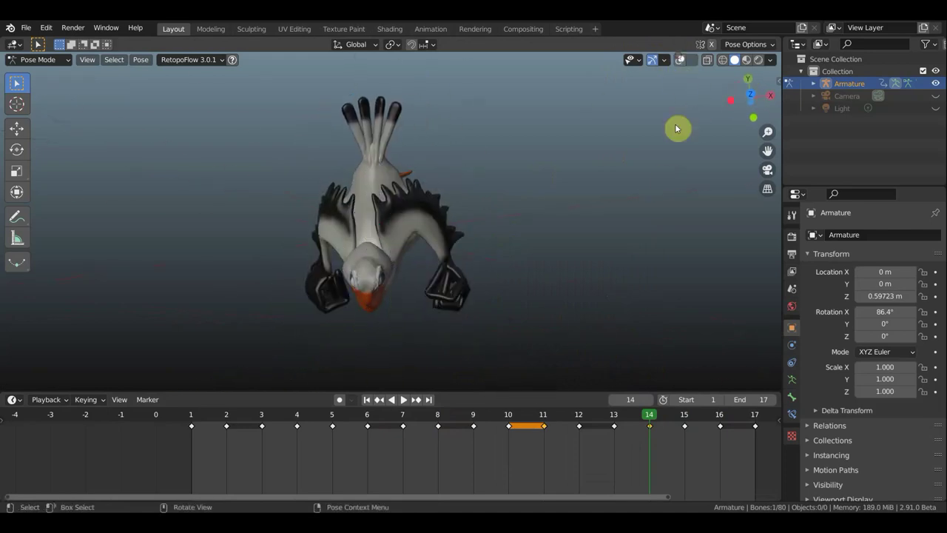
middle_drag(676, 129, 575, 223)
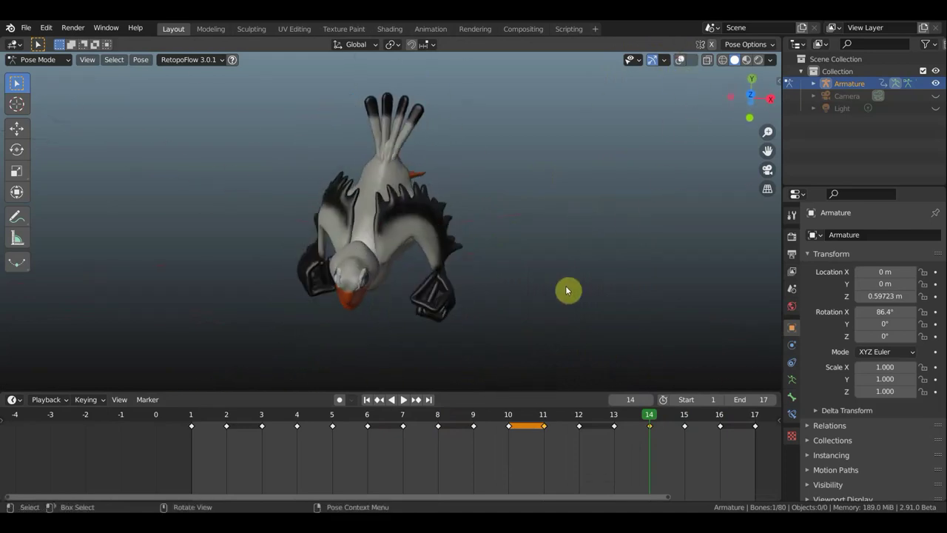
middle_drag(563, 289, 567, 291)
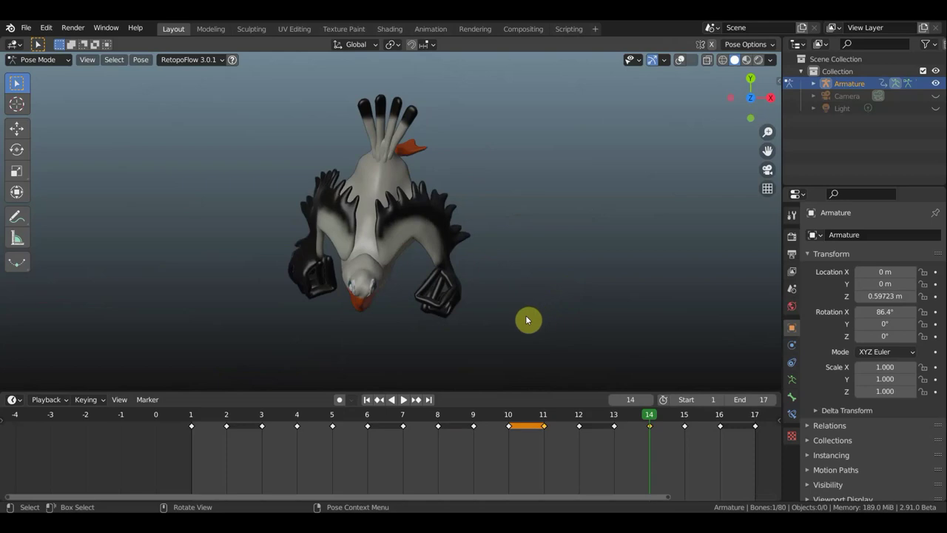
key(g)
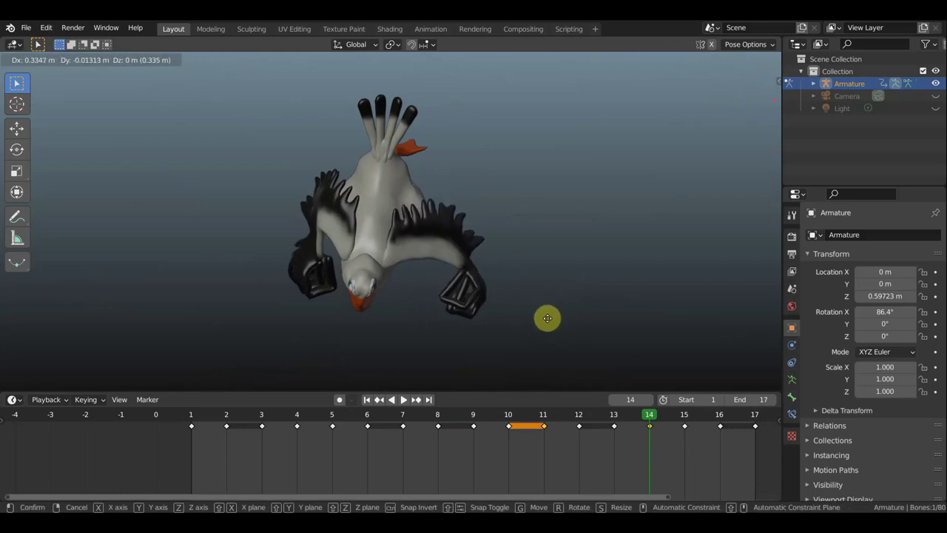
click(538, 313)
middle_drag(510, 313, 521, 164)
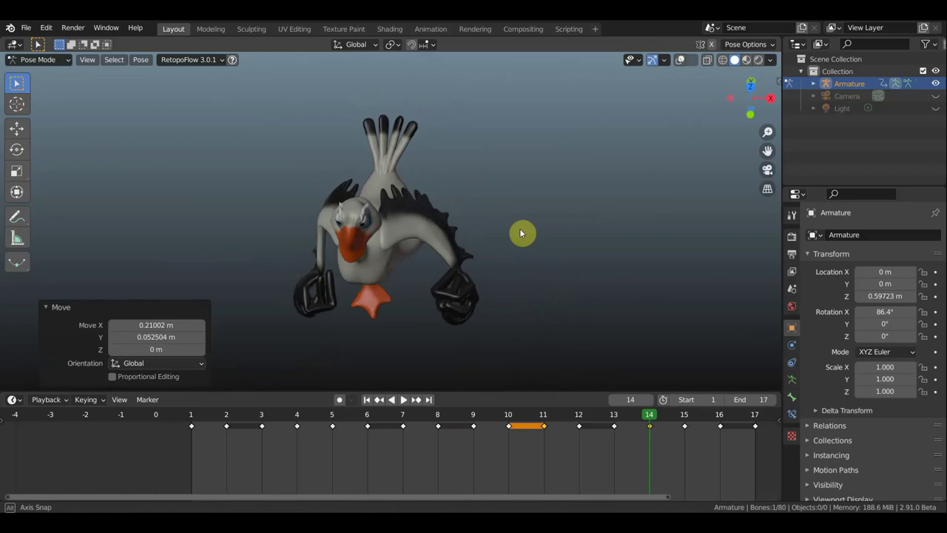
mouse_move(306, 233)
middle_down()
mouse_move(518, 258)
mouse_move(404, 255)
middle_up()
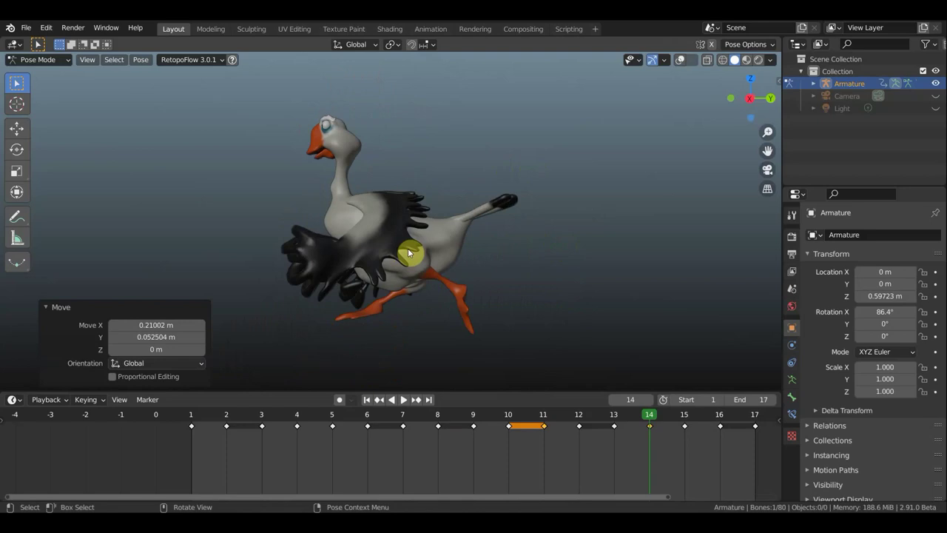
Key location and rotation for all bones at frame 14, then return to frame 10
key(a)
key(i)
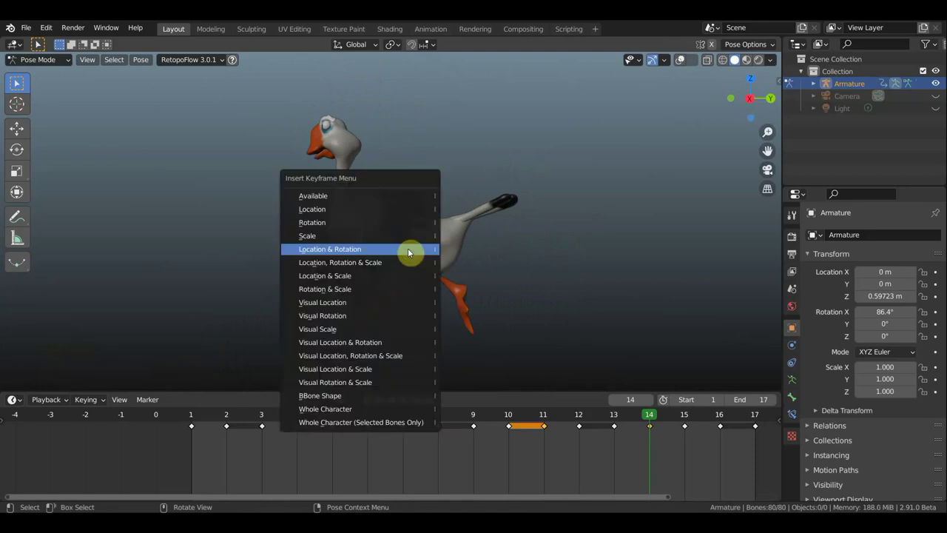
click(409, 252)
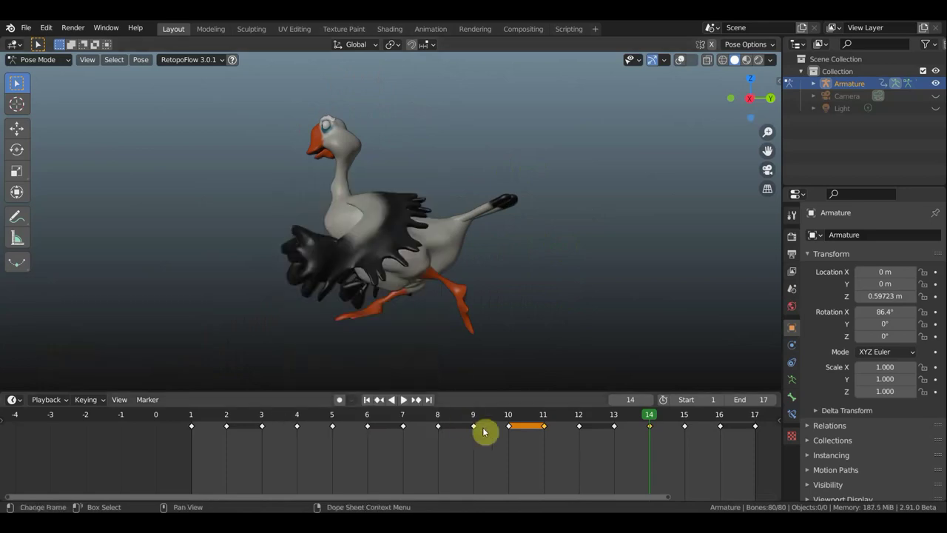
click(516, 420)
mouse_move(494, 297)
middle_down()
mouse_move(524, 309)
mouse_move(630, 311)
mouse_move(599, 321)
middle_up()
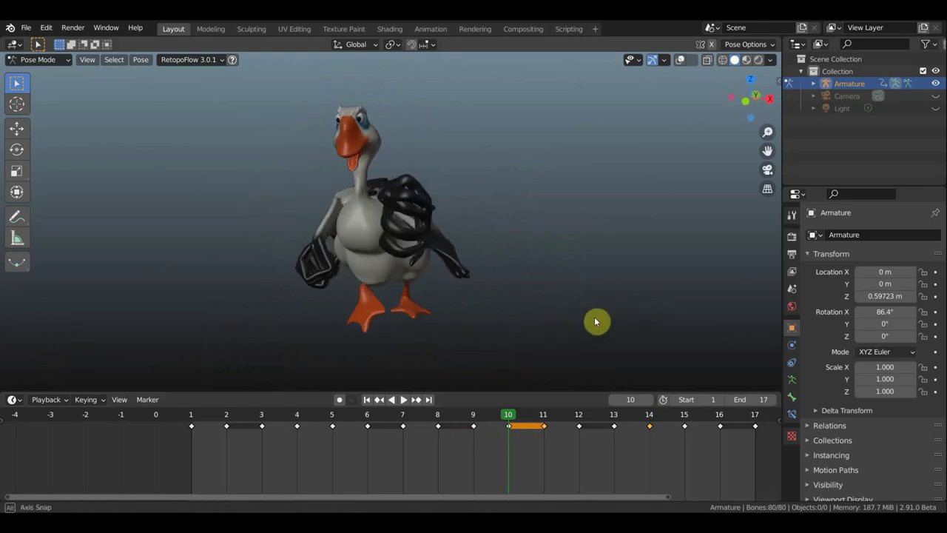
Show the bones, select the raised wing bone, and rotate it in front view
click(678, 63)
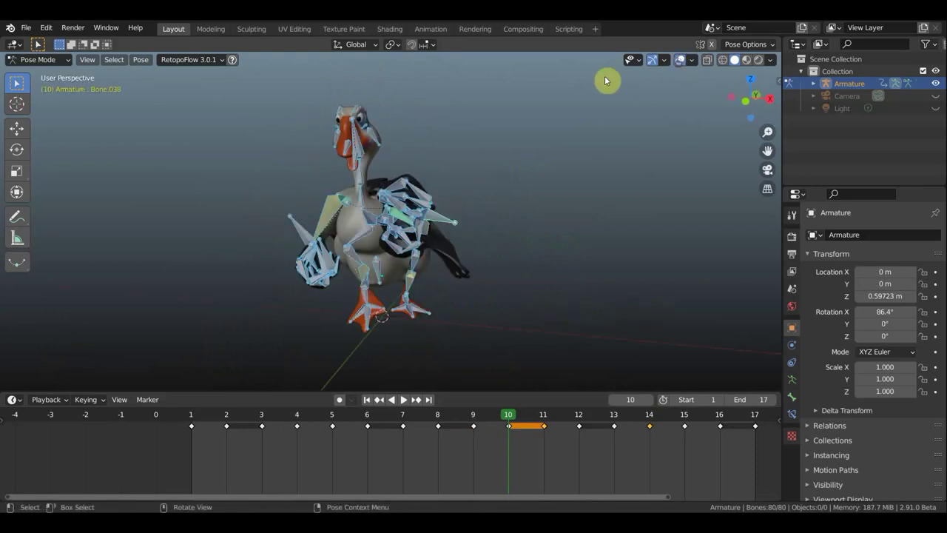
click(455, 226)
key(KP_1)
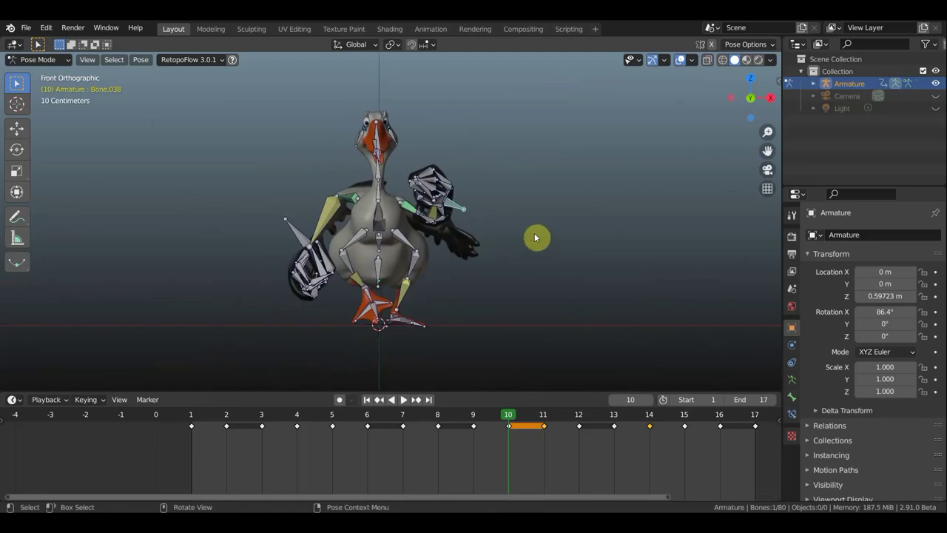
key(r)
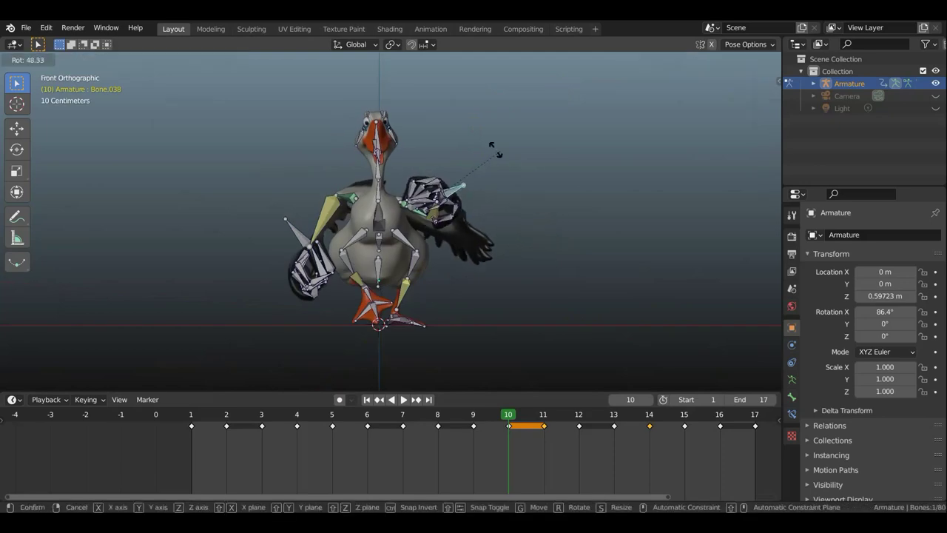
click(484, 150)
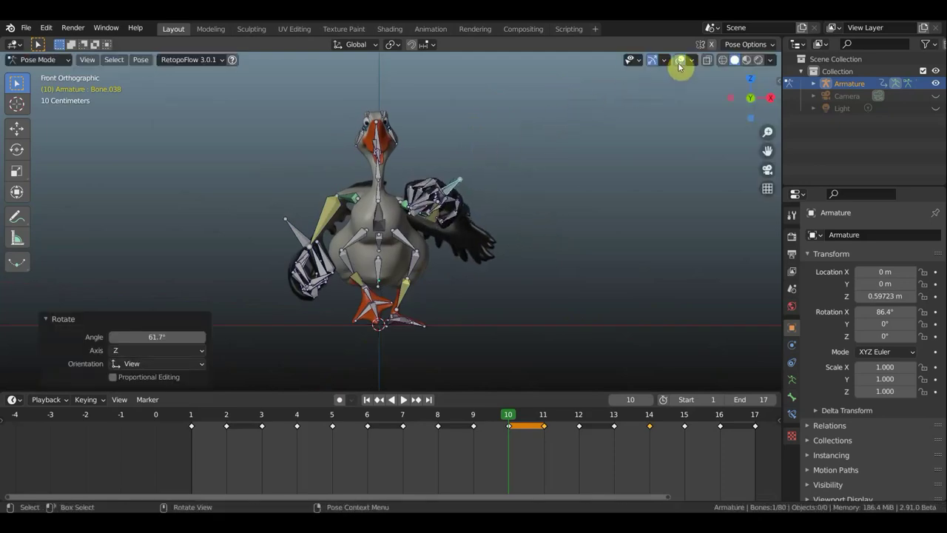
click(680, 63)
mouse_move(595, 214)
middle_down()
mouse_move(439, 250)
mouse_move(433, 263)
middle_up()
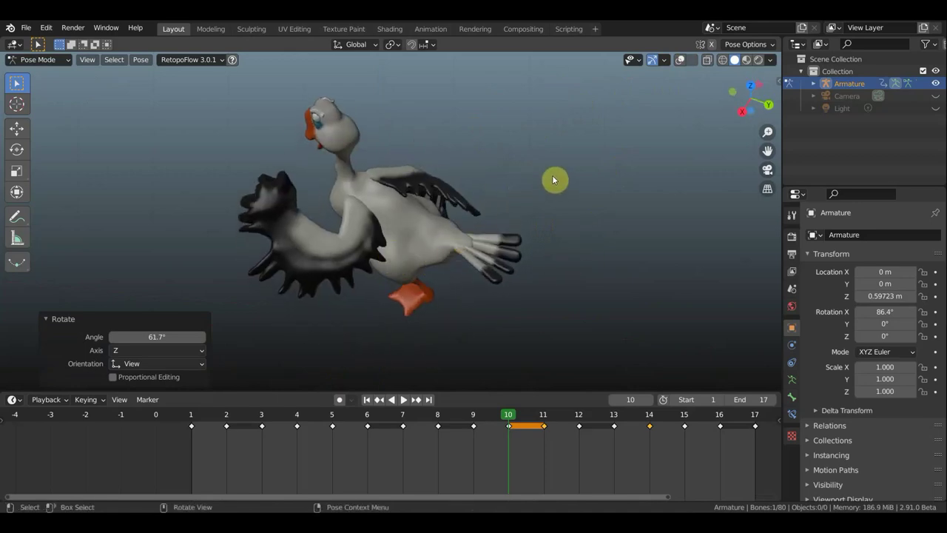
Move the wing forward and up in front of the chest, checking from several angles
key(g)
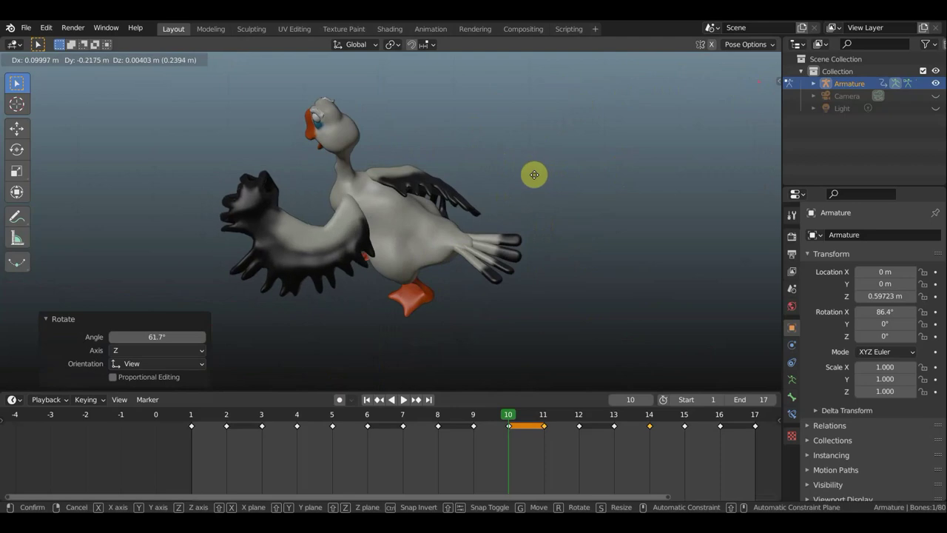
click(540, 157)
middle_drag(673, 169, 560, 168)
key(g)
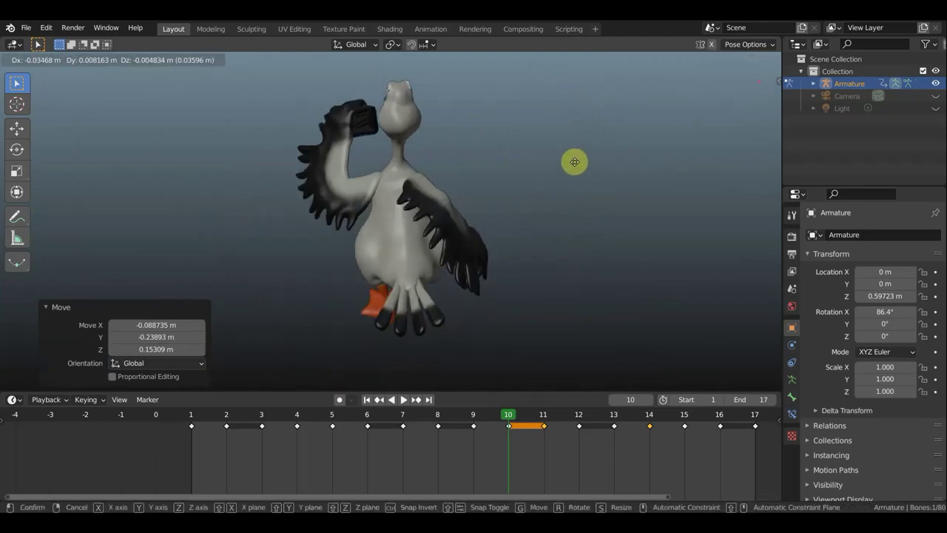
click(584, 163)
mouse_move(568, 167)
middle_down()
mouse_move(366, 172)
mouse_move(270, 137)
middle_up()
middle_drag(287, 122, 440, 142)
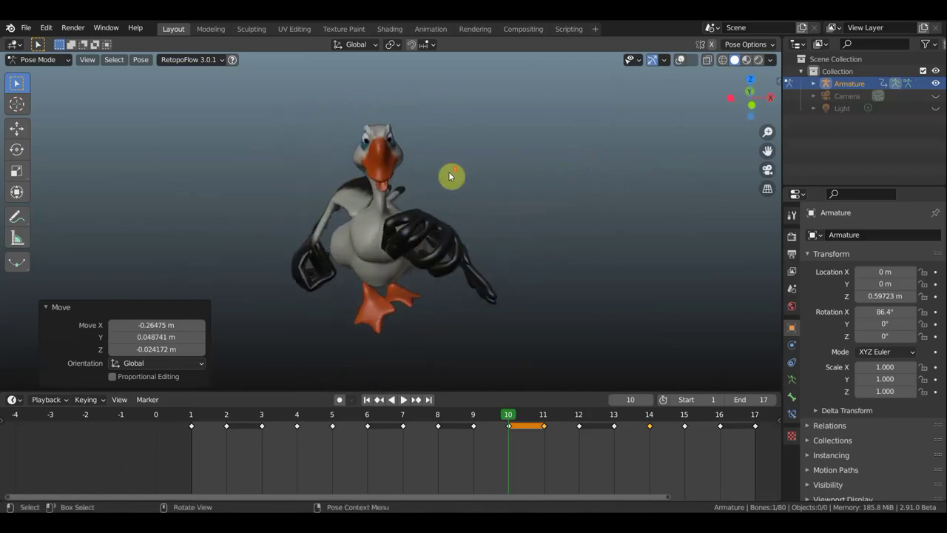
Make a final wing adjustment and key location and rotation for all bones at frame 10
key(g)
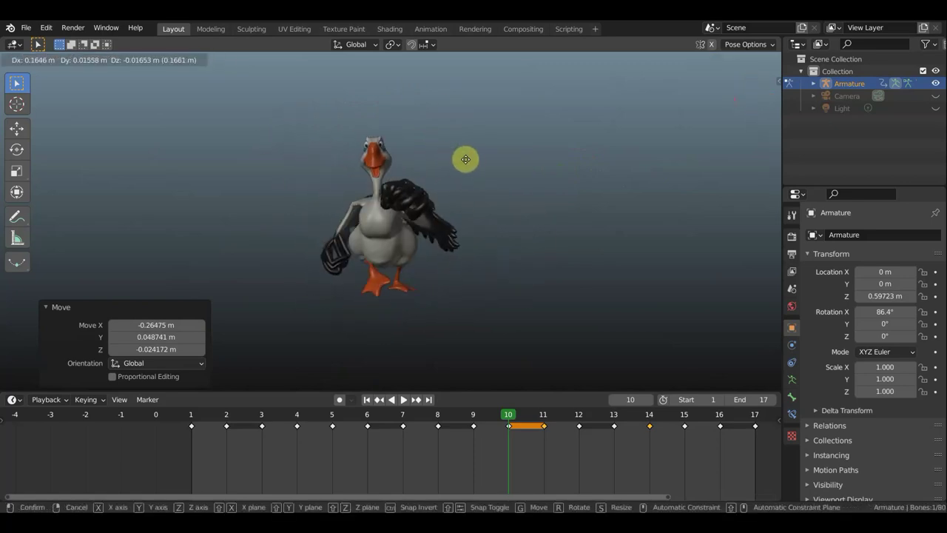
click(483, 156)
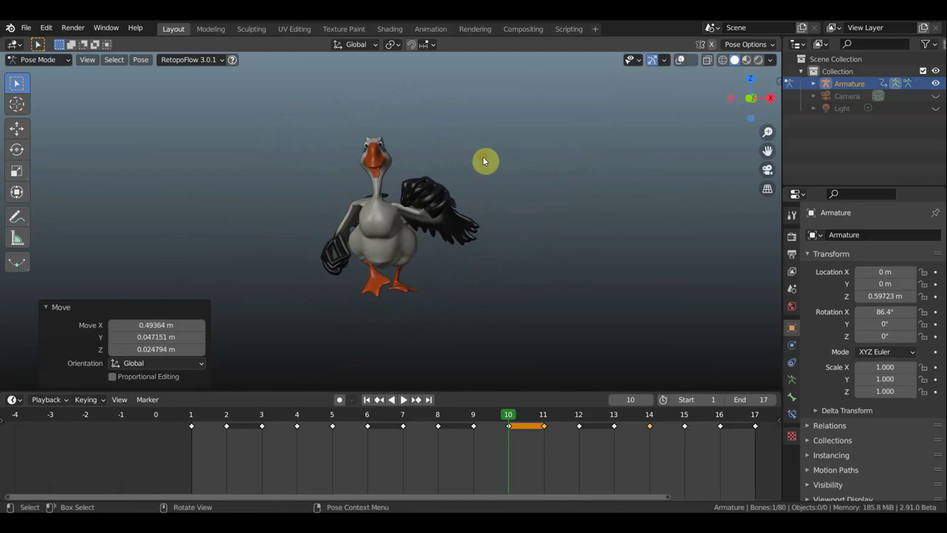
key(a)
key(i)
click(579, 202)
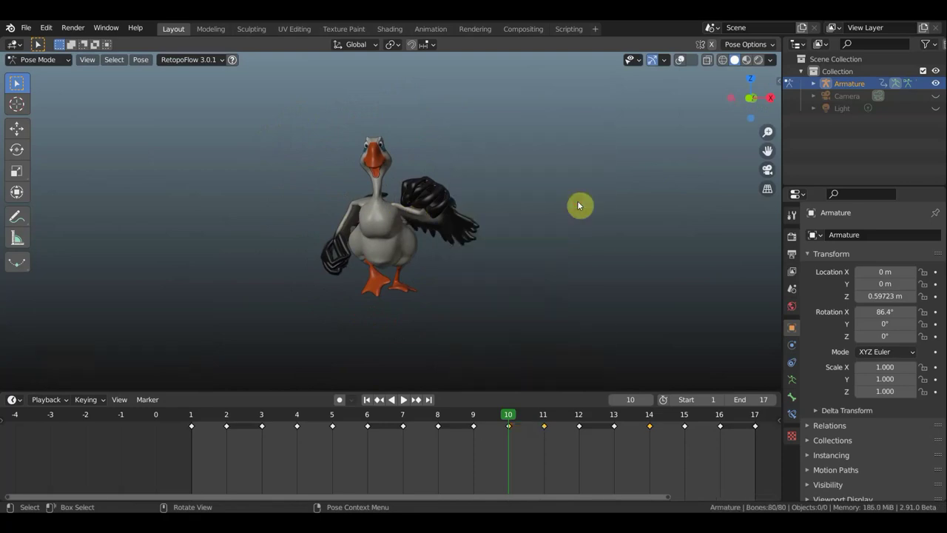
Preview the walk cycle, then delete the keyframes at frames 12 and 13 so keys jump from 11 to 14
key(space)
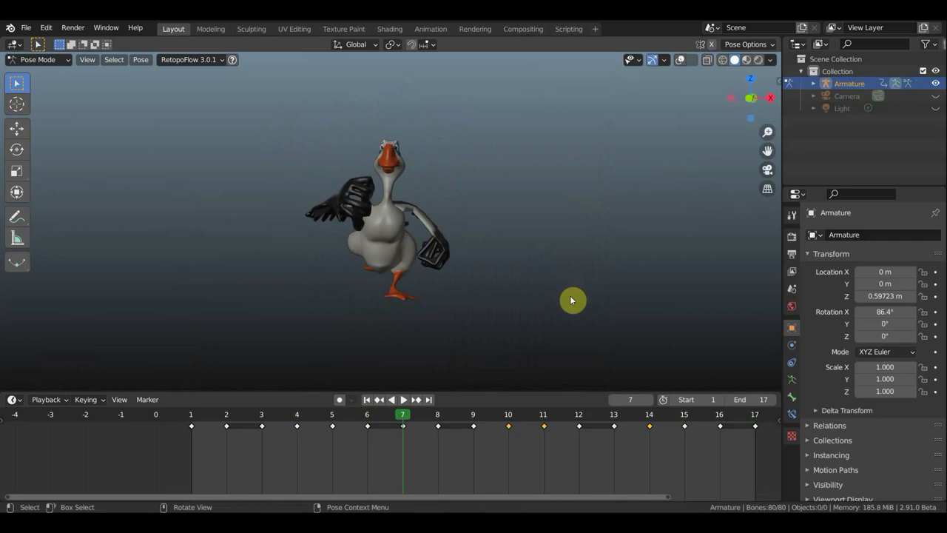
key(space)
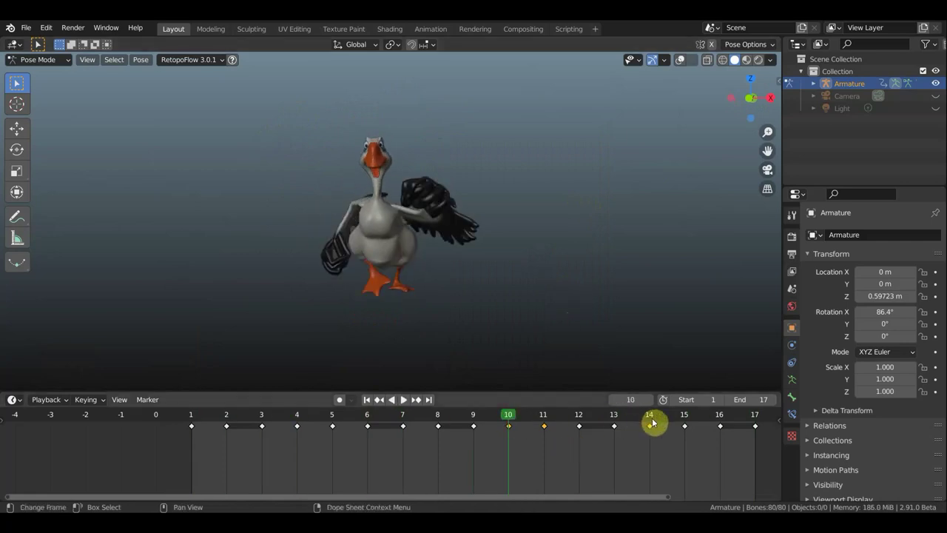
click(650, 420)
drag(635, 438, 569, 416)
key(x)
click(588, 455)
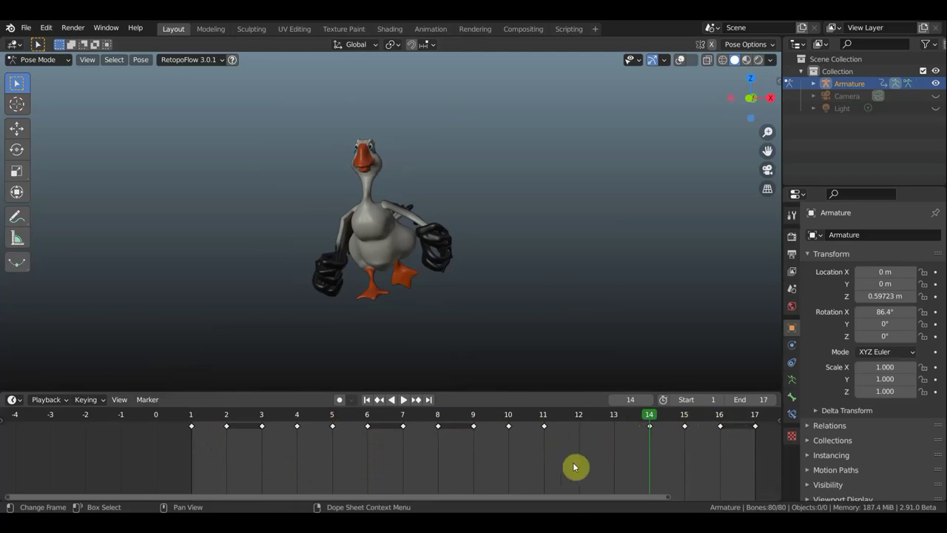
click(580, 420)
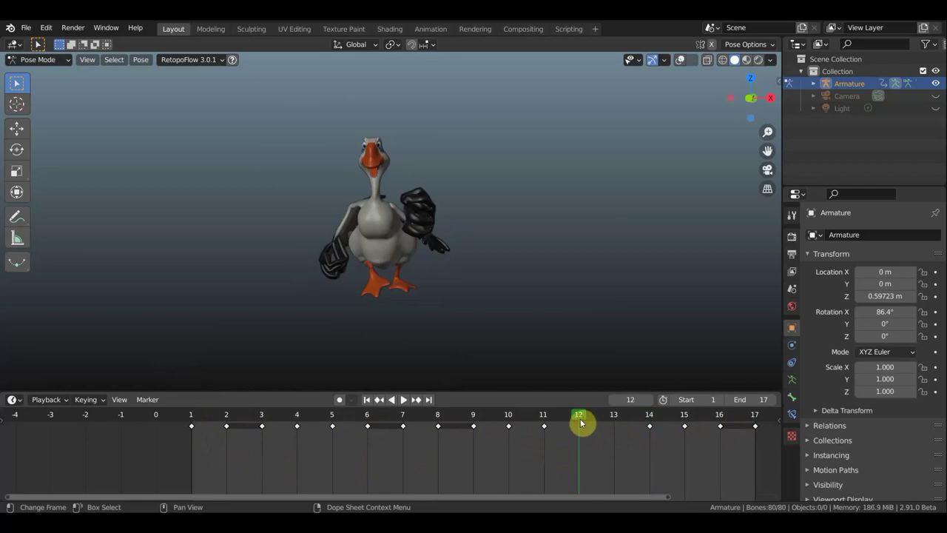
Replay and scrub around frames 10–12, then delete the frame 11 keyframe
key(space)
mouse_move(545, 422)
mouse_down()
mouse_move(580, 425)
mouse_move(514, 425)
mouse_up()
key(space)
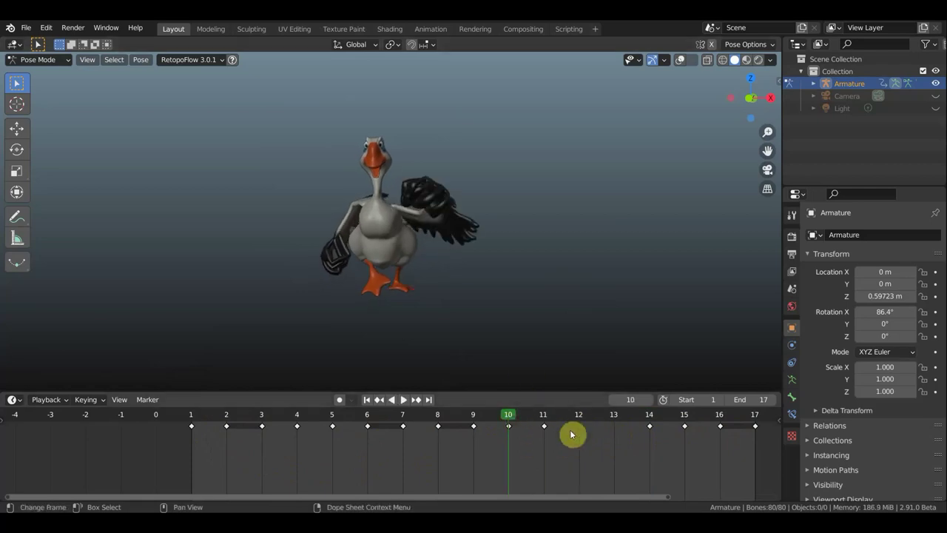
drag(567, 442, 522, 407)
key(x)
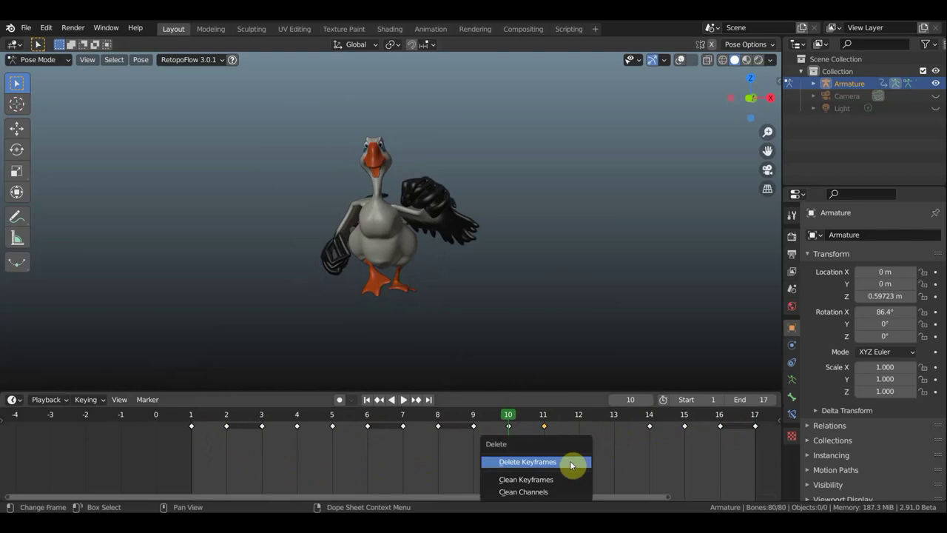
click(570, 461)
Delete the frame 14 keyframe and replay the walk, scrubbing back from frame 15 to 12
click(648, 426)
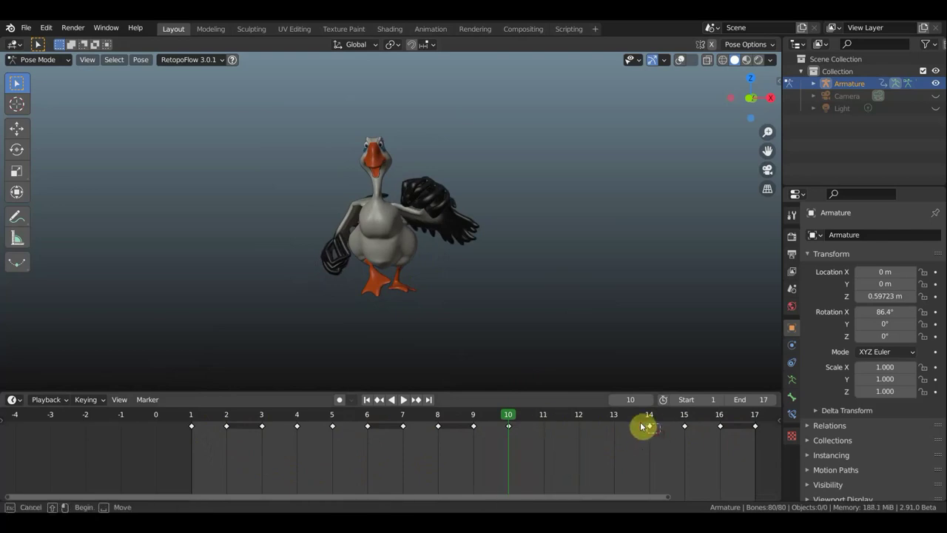
key(x)
click(643, 448)
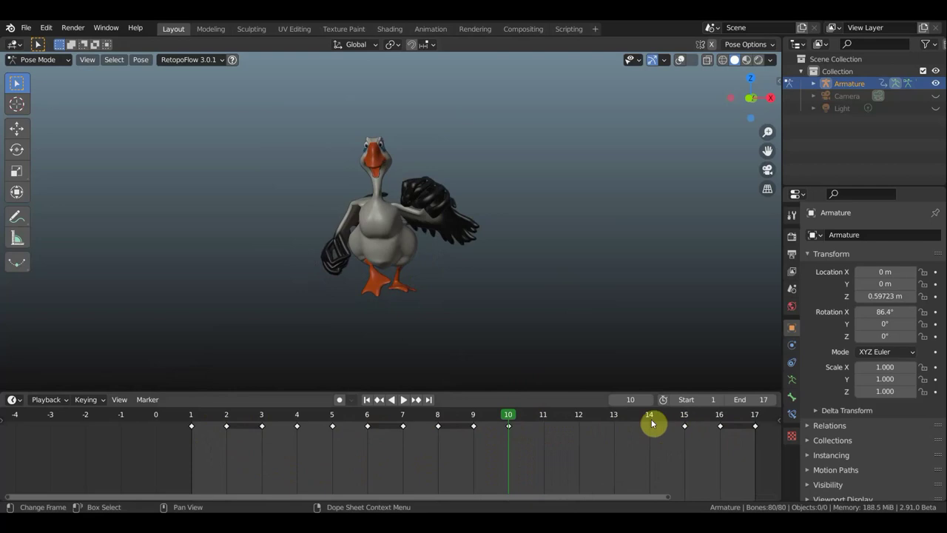
key(space)
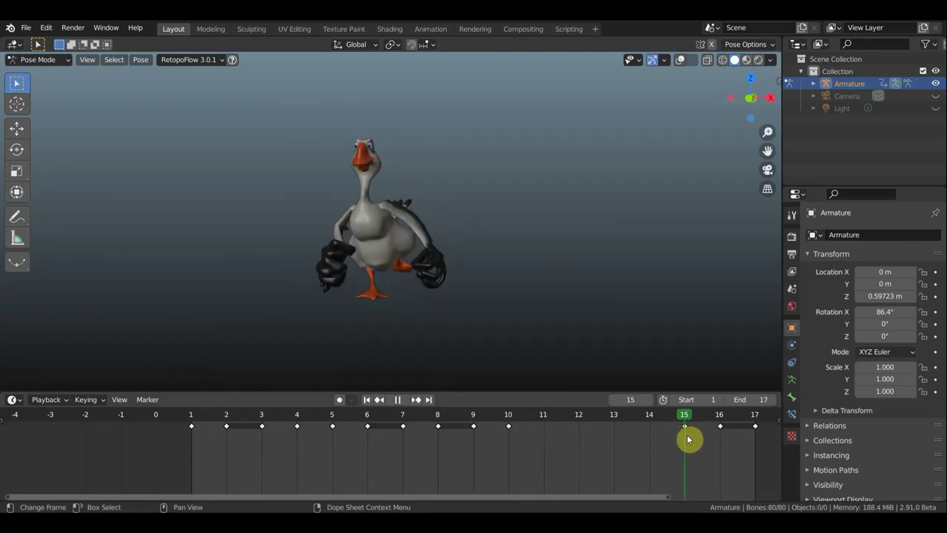
drag(686, 434, 605, 429)
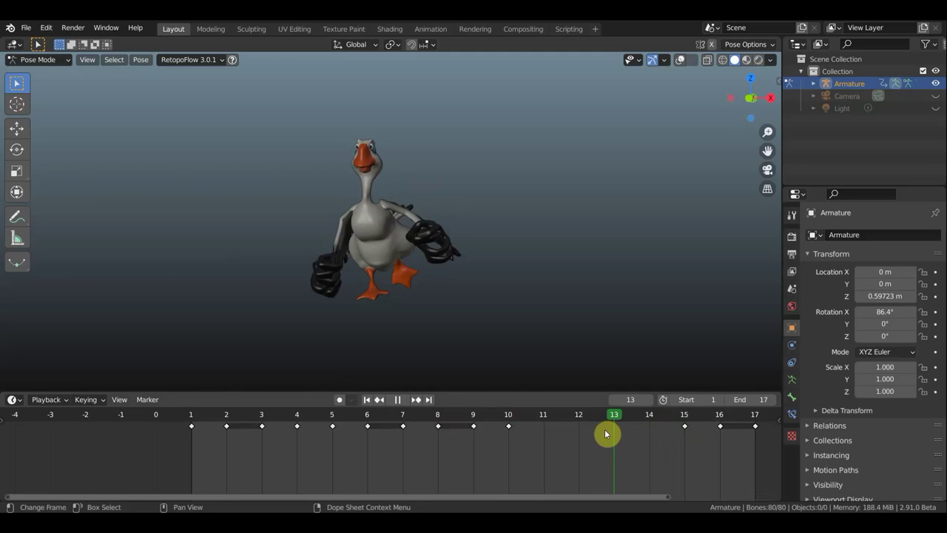
drag(603, 434, 594, 432)
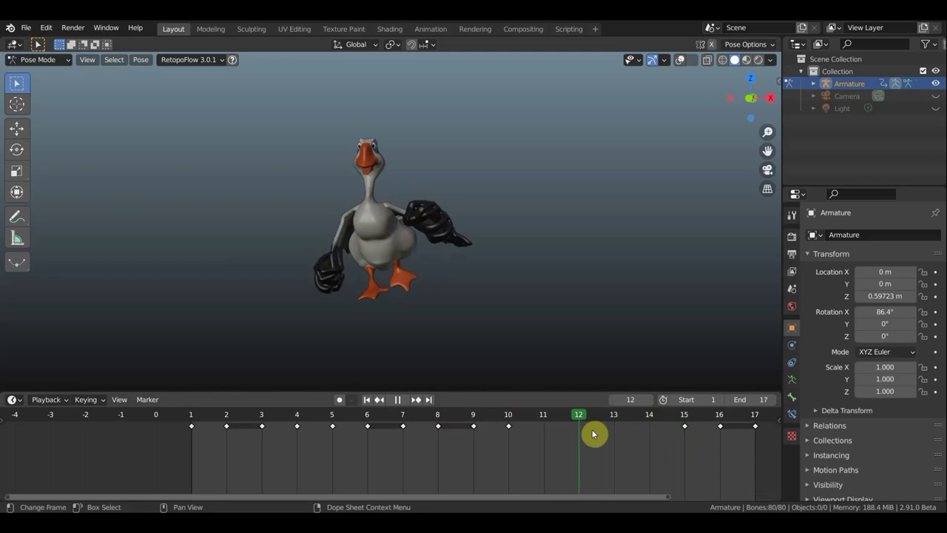
key(space)
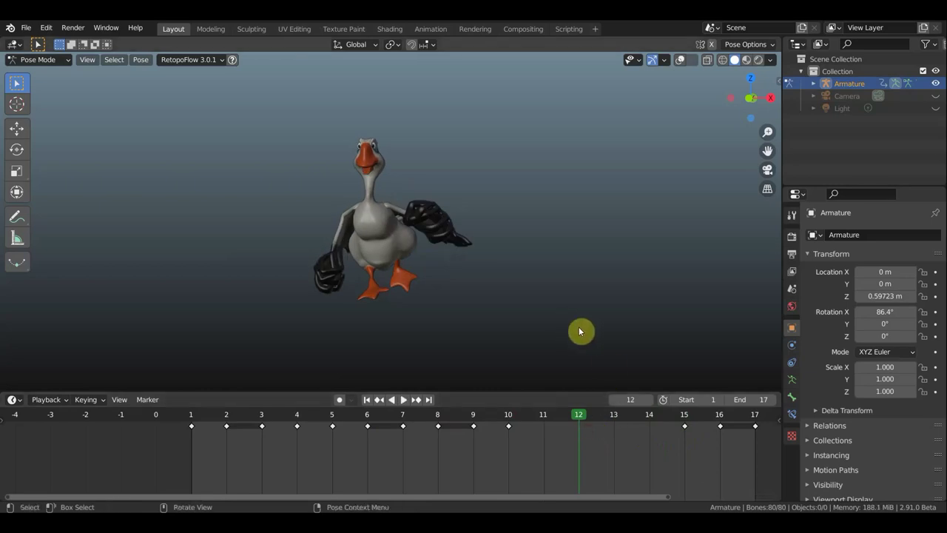
With bones shown, rotate the first wing bone further and orbit to a near-front view
click(680, 60)
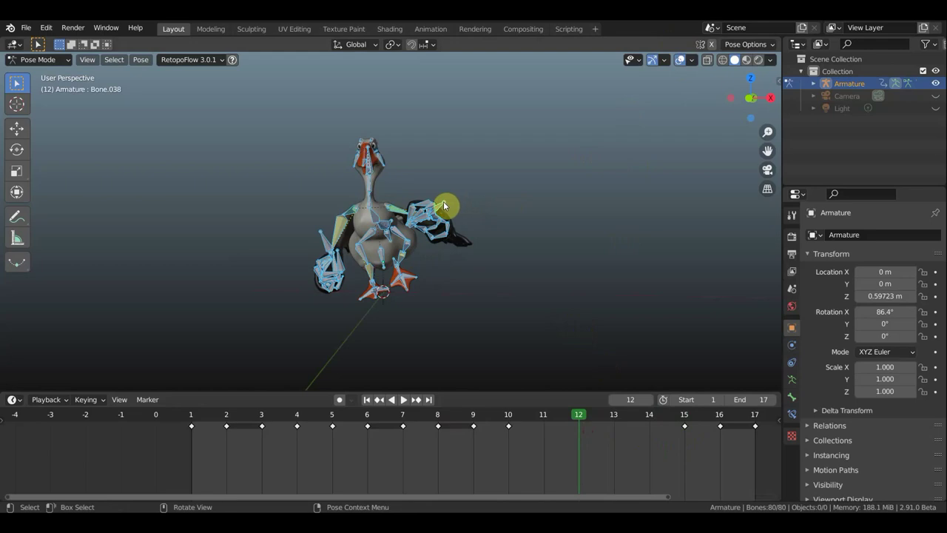
click(453, 206)
key(r)
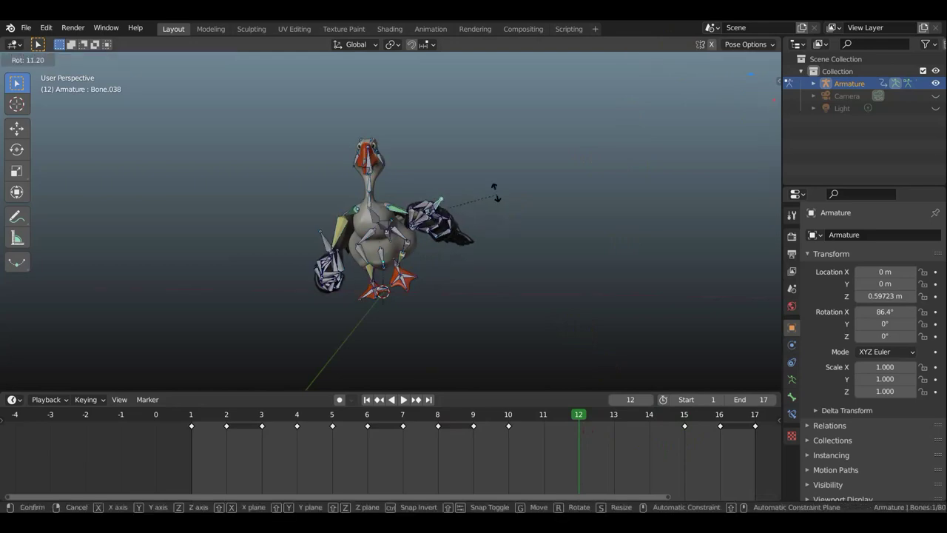
click(492, 192)
mouse_move(486, 227)
middle_down()
mouse_move(390, 271)
mouse_move(313, 292)
mouse_move(337, 244)
middle_up()
mouse_move(545, 278)
middle_down()
mouse_move(647, 220)
mouse_move(731, 195)
mouse_move(700, 217)
middle_up()
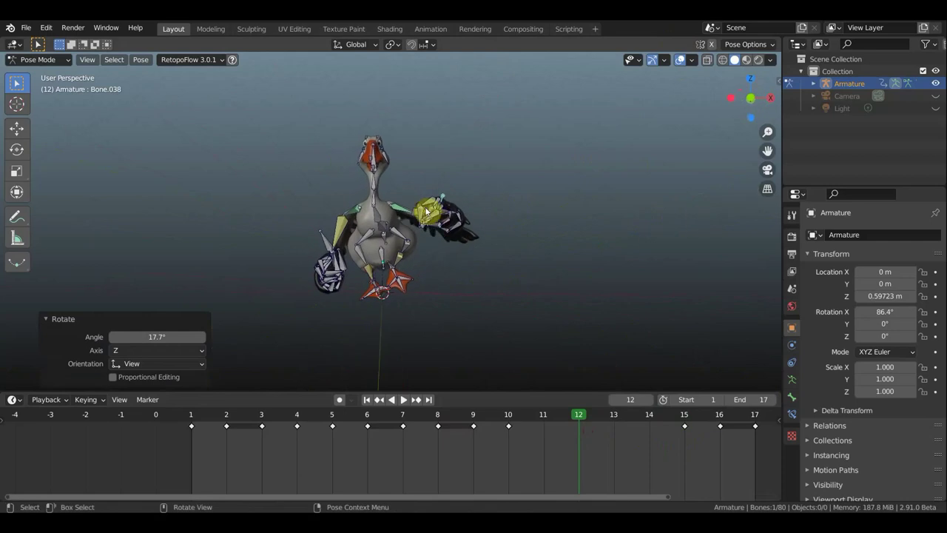
Rotate the other wing bone, then keyframe all bones' pose at frame 12
click(399, 213)
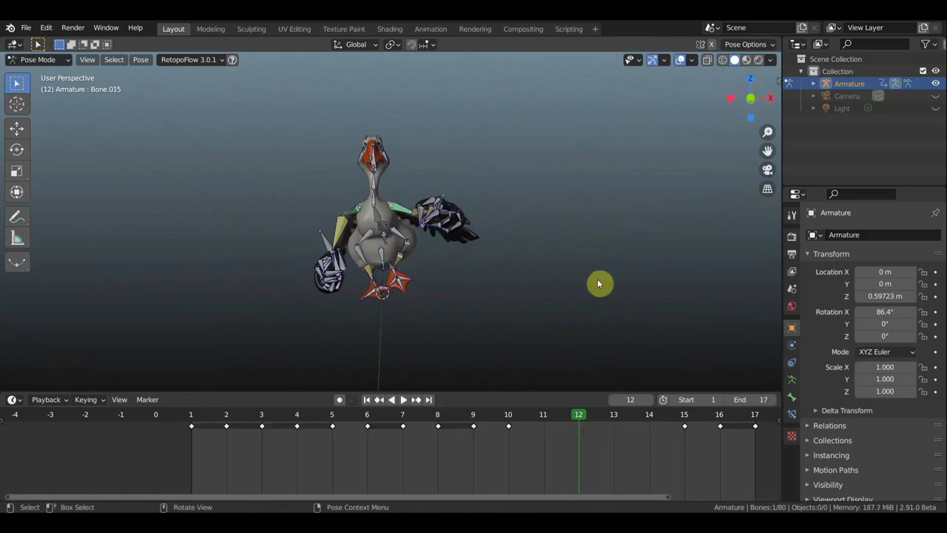
key(r)
click(552, 222)
key(a)
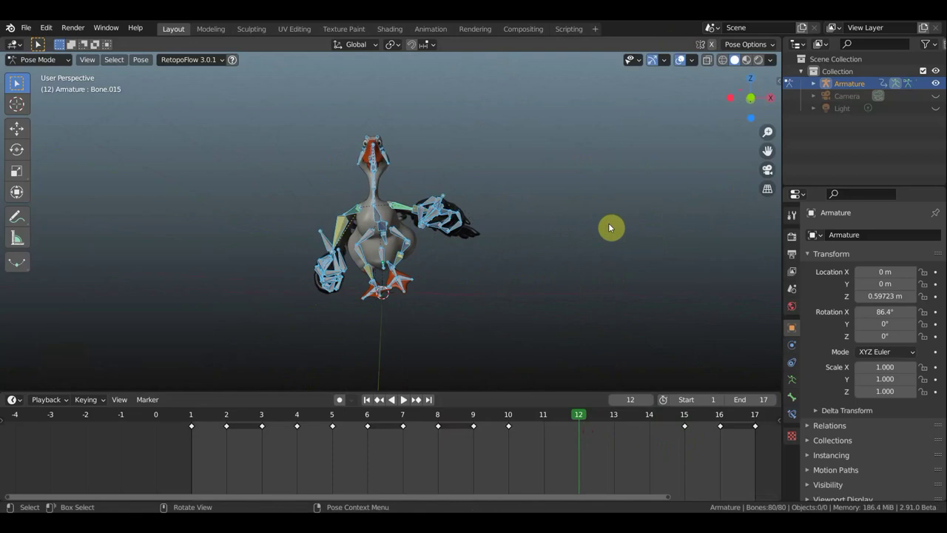
key(i)
click(609, 226)
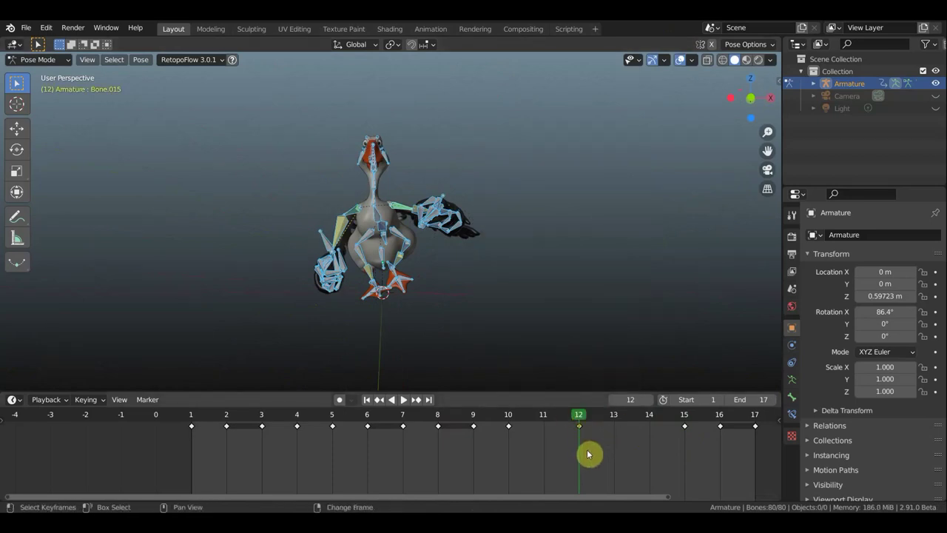
key(shift+d)
Place the duplicated frame 12 keys at frame 13, then play and scrub the walk around frames 8–9
click(623, 448)
key(space)
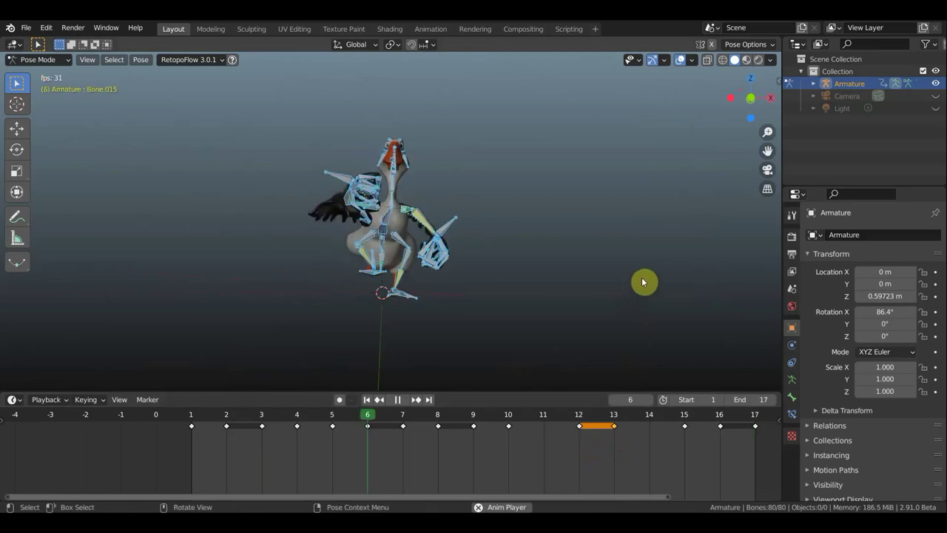
click(680, 60)
middle_drag(652, 134, 540, 205)
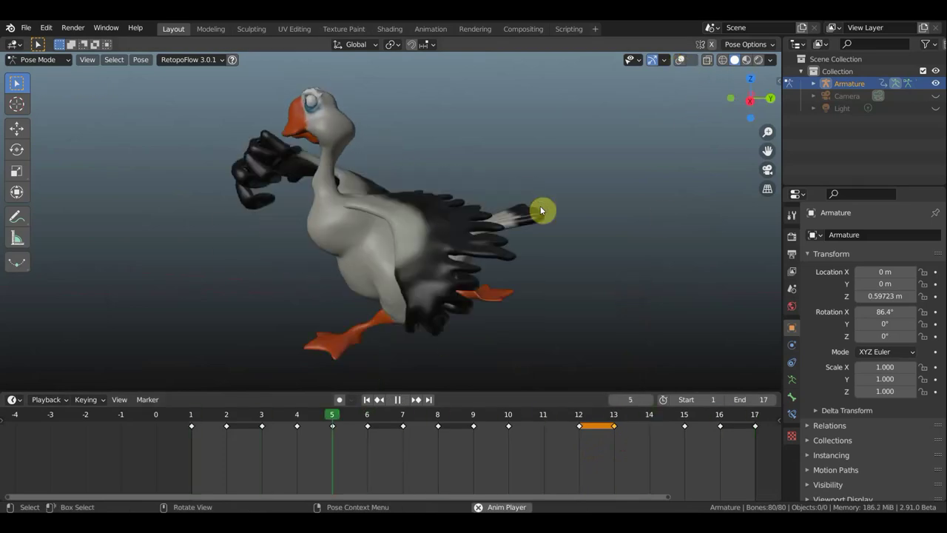
mouse_move(526, 417)
mouse_down()
mouse_move(365, 418)
mouse_move(427, 431)
mouse_up()
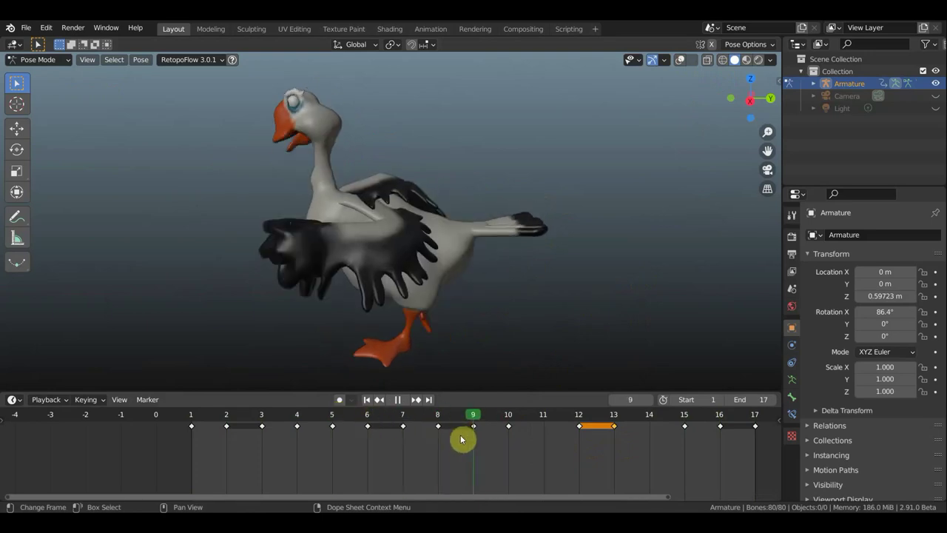
mouse_move(428, 431)
mouse_down()
mouse_move(476, 437)
mouse_move(202, 422)
mouse_move(348, 448)
mouse_move(757, 461)
mouse_move(416, 437)
mouse_move(596, 456)
mouse_move(592, 448)
mouse_move(663, 451)
mouse_move(524, 433)
mouse_move(655, 448)
mouse_move(545, 438)
mouse_up()
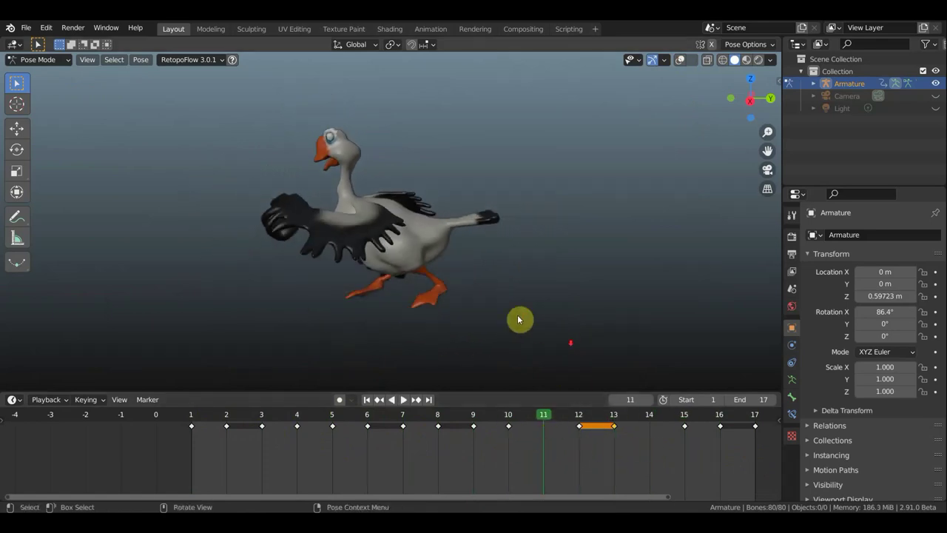
Open the finished goose scene from recent files, discarding unsaved changes
click(26, 28)
mouse_move(55, 67)
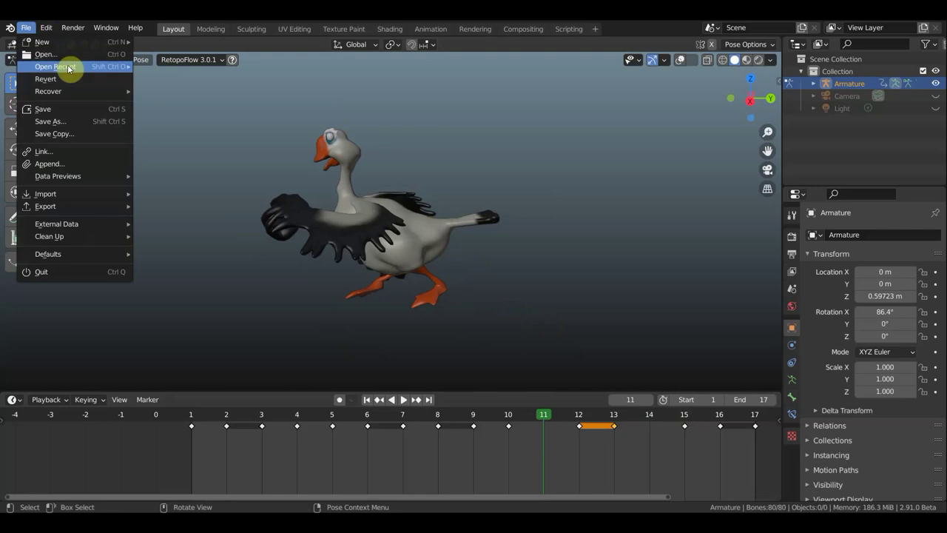
click(212, 78)
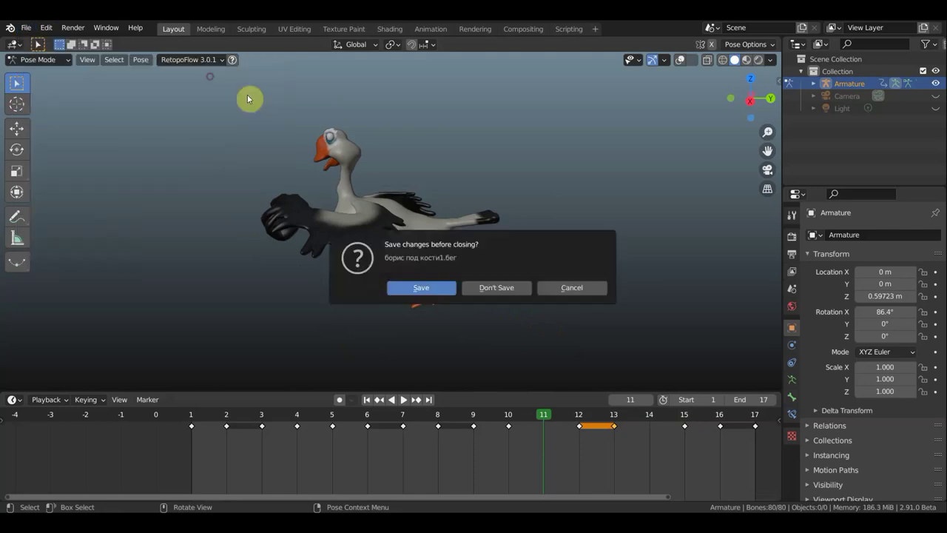
click(509, 287)
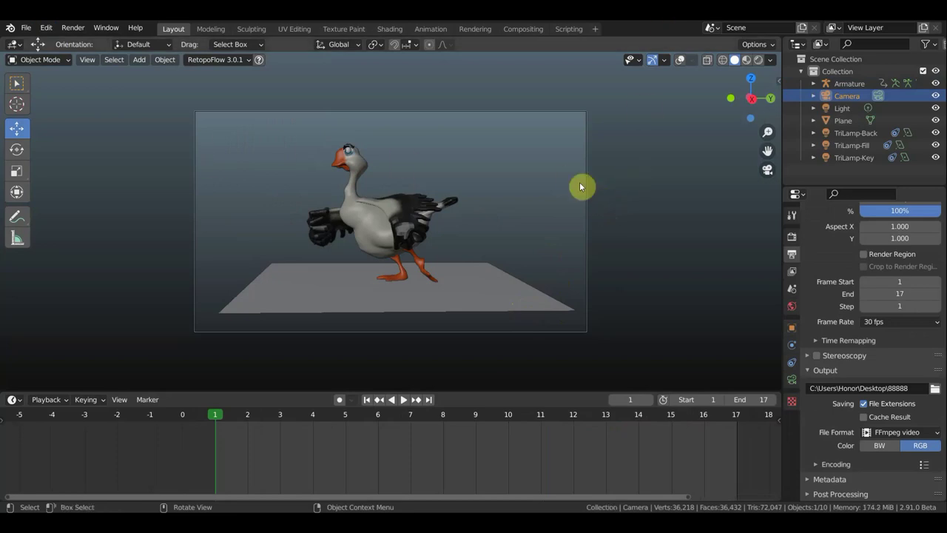
Leave the camera view and hide the Camera in the Outliner, orbiting so the goose faces the view
key(KP_0)
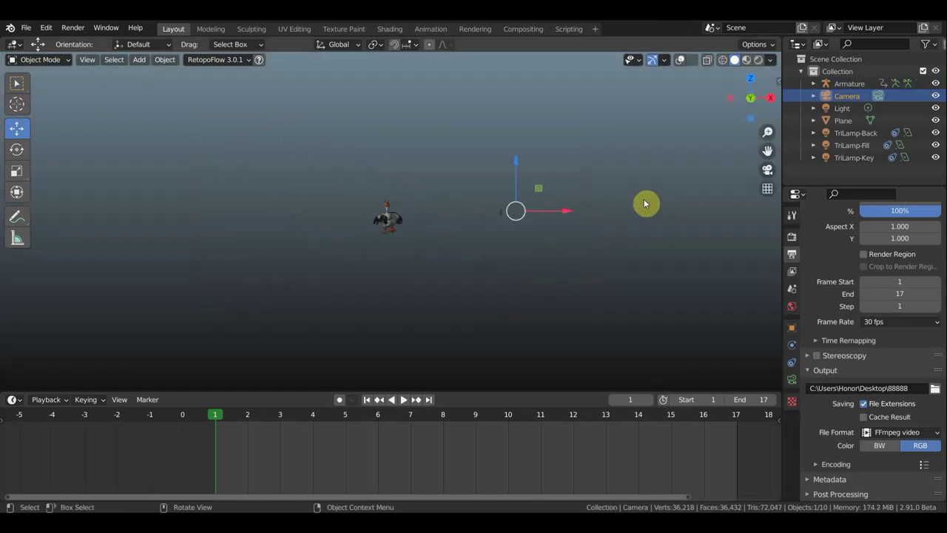
key(KP_0)
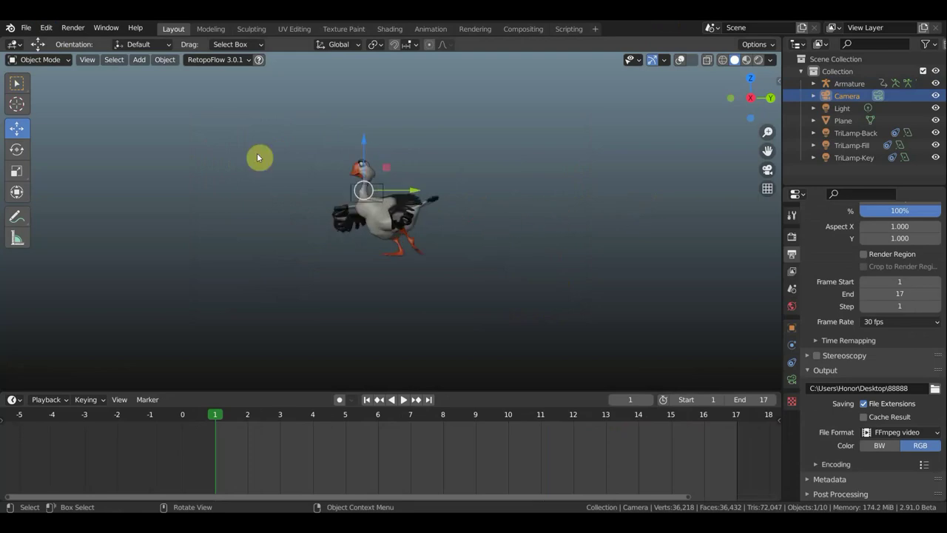
click(17, 82)
scroll(185, 139, up, 3)
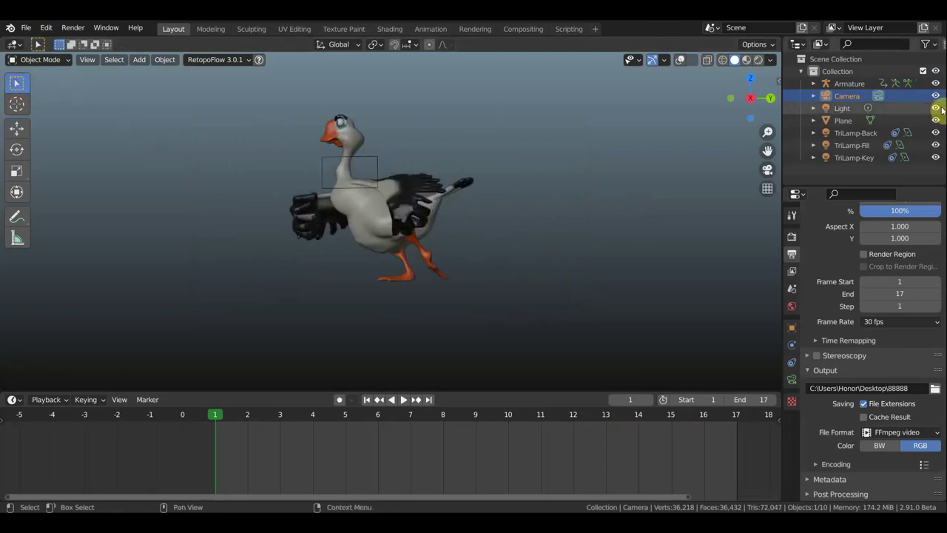
click(936, 96)
middle_drag(625, 192, 615, 195)
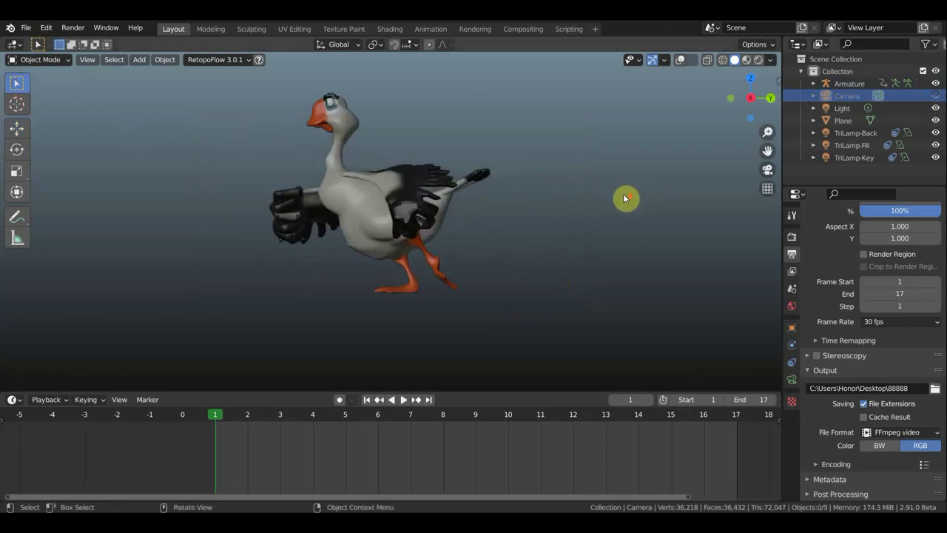
scroll(411, 200, up, 2)
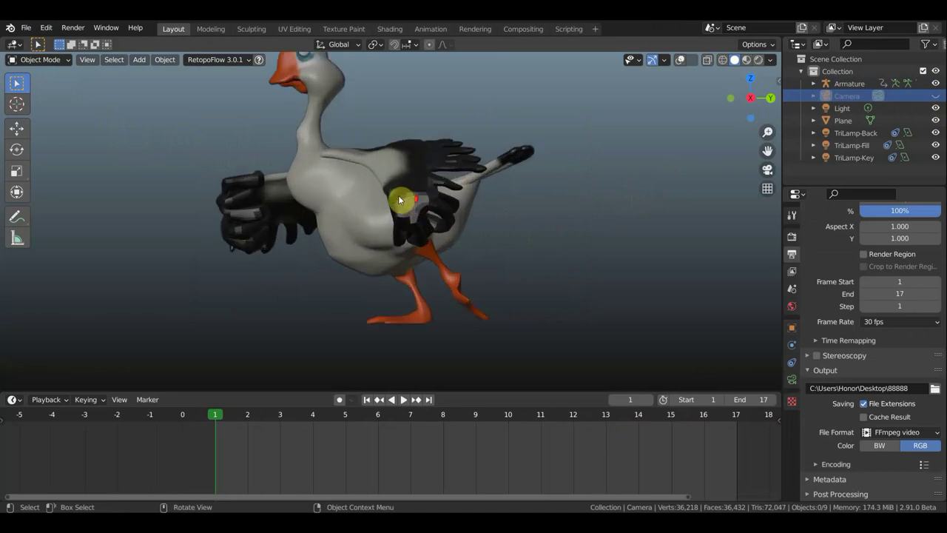
mouse_move(555, 194)
middle_down()
mouse_move(592, 267)
mouse_move(592, 243)
mouse_move(596, 252)
middle_up()
scroll(593, 244, down, 1)
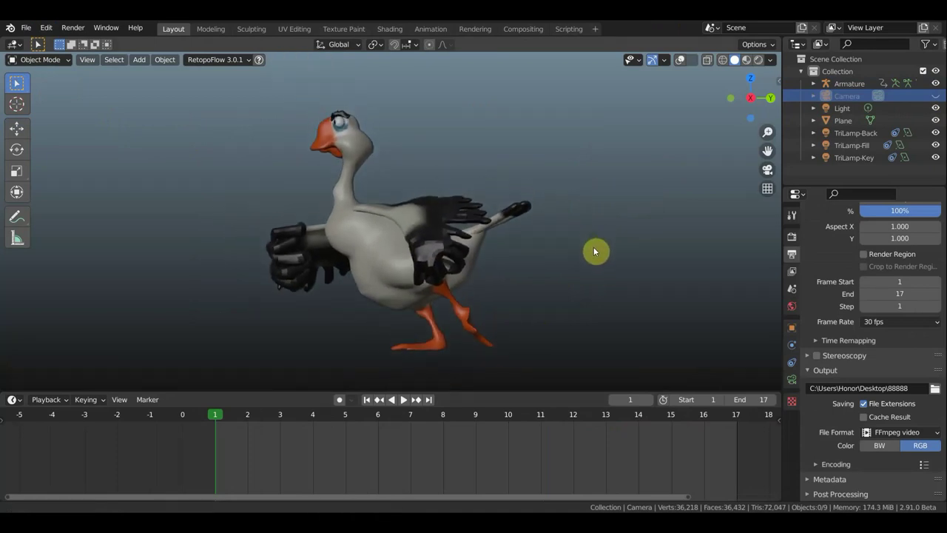
Select the goose body mesh and apply Shade Smooth from the Object context menu
right_click(423, 232)
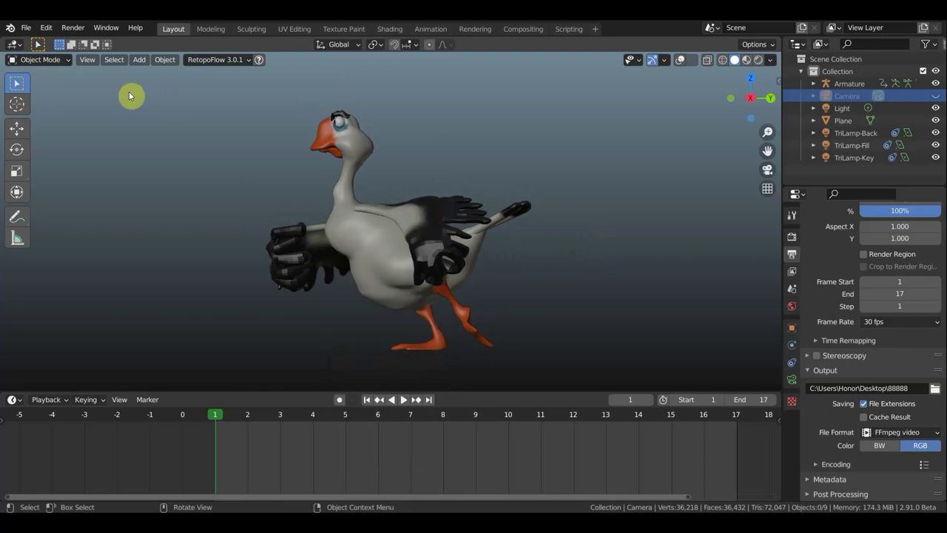
click(369, 235)
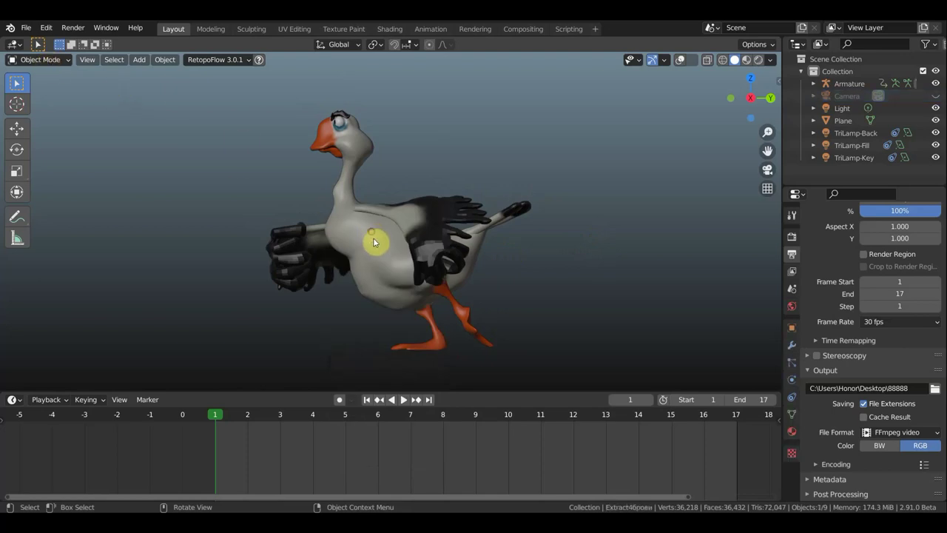
click(681, 60)
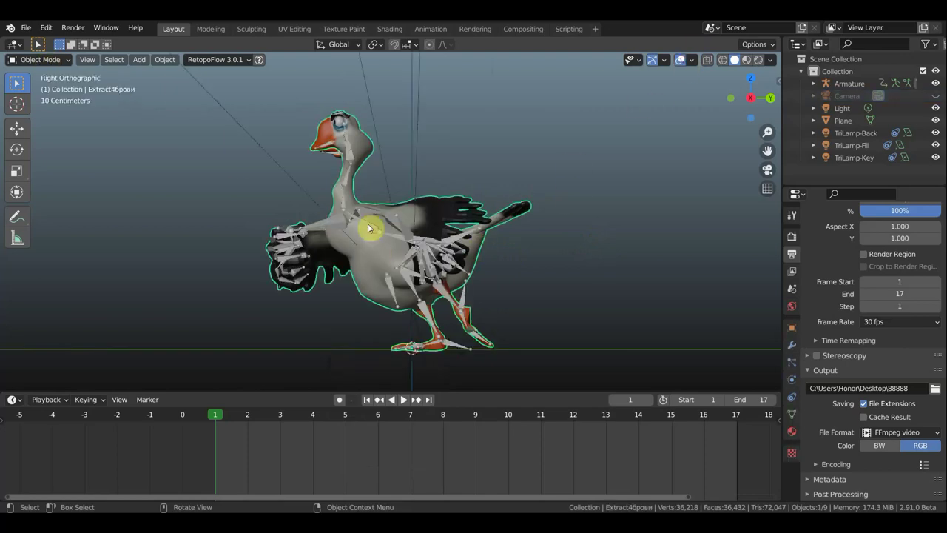
right_click(365, 262)
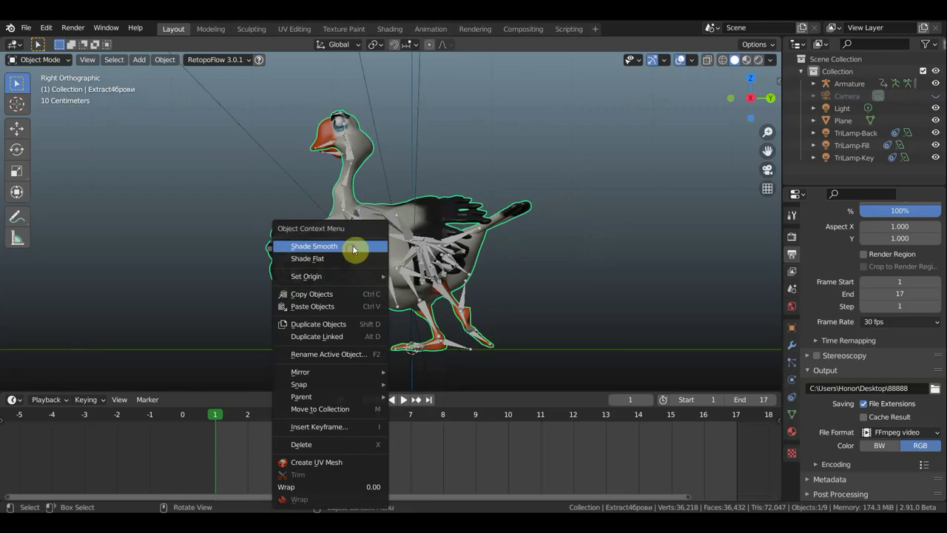
click(351, 248)
click(681, 60)
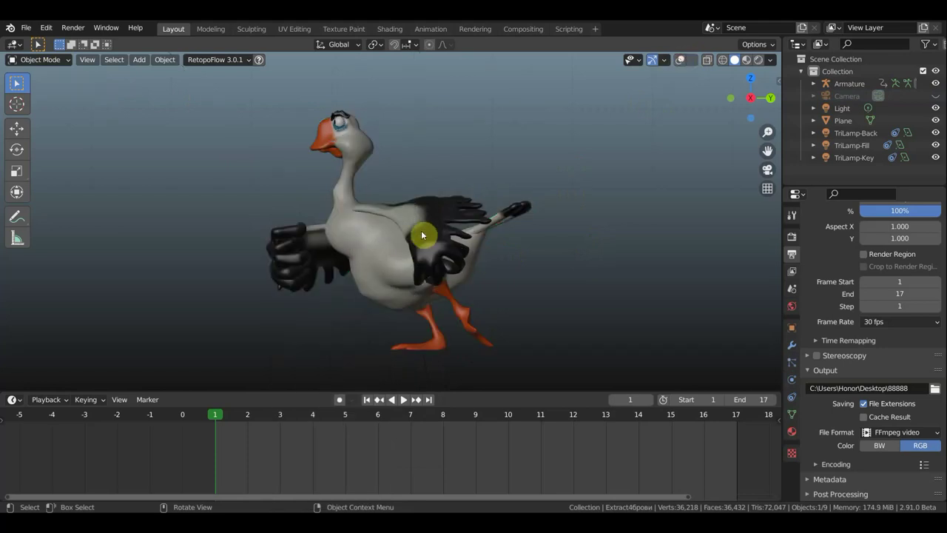
mouse_move(508, 244)
middle_down()
mouse_move(492, 265)
mouse_move(396, 272)
mouse_move(517, 253)
middle_up()
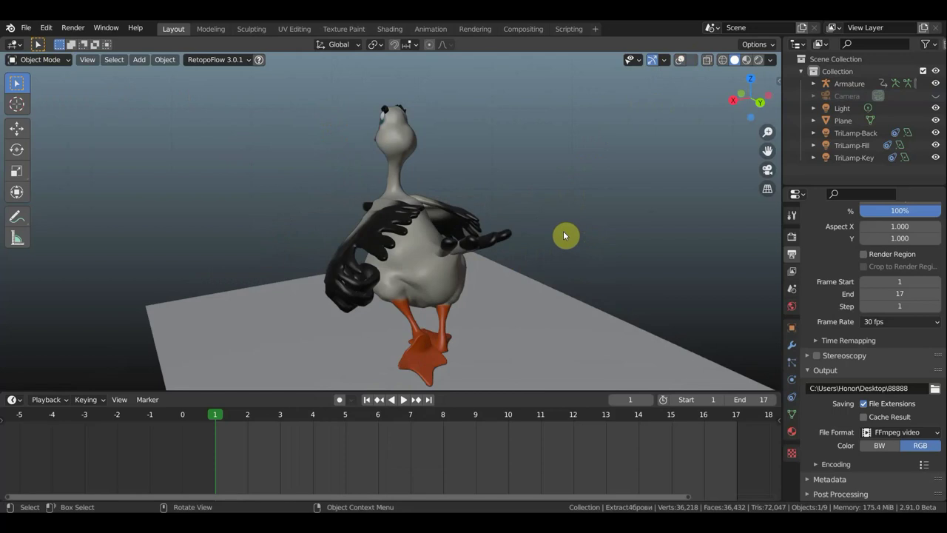
key(KP_1)
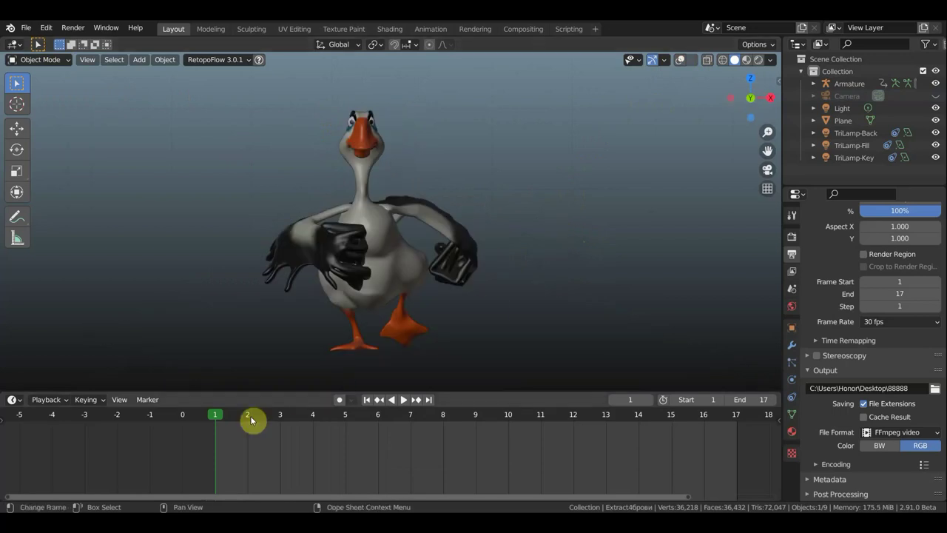
key(space)
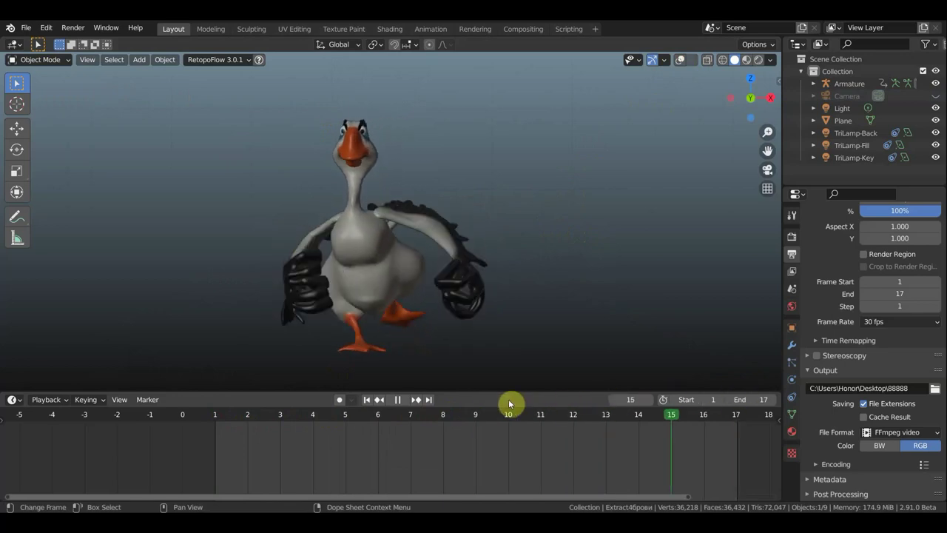
key(Escape)
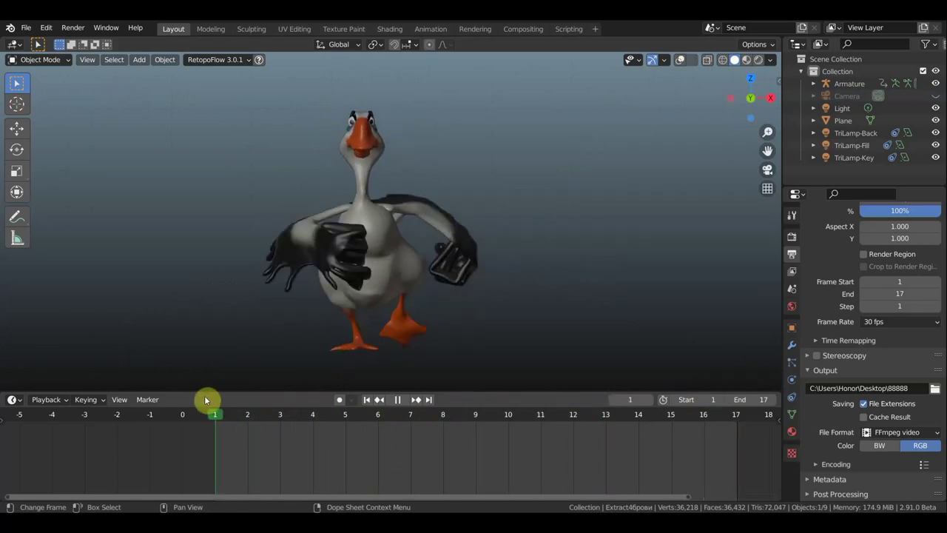
key(space)
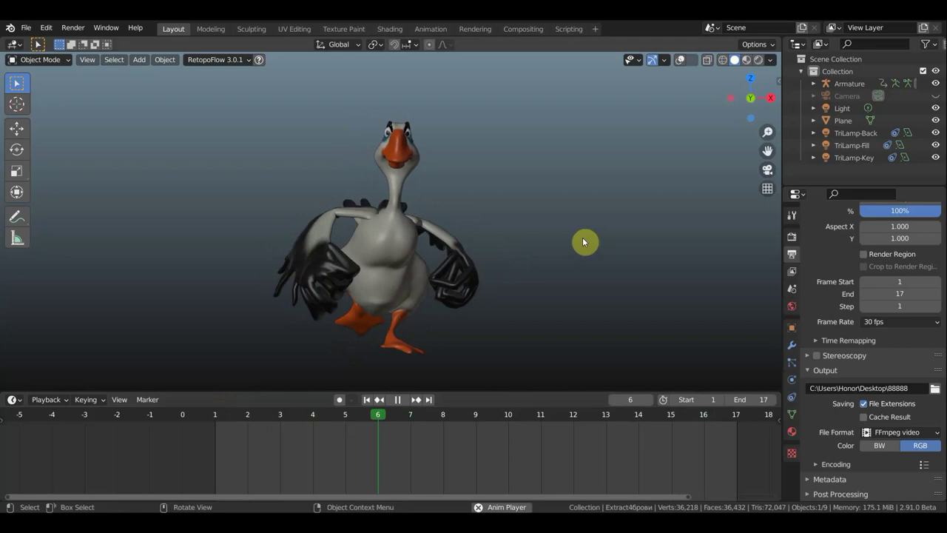
key(Escape)
mouse_move(584, 241)
middle_down()
mouse_move(487, 249)
mouse_move(539, 232)
mouse_move(545, 240)
middle_up()
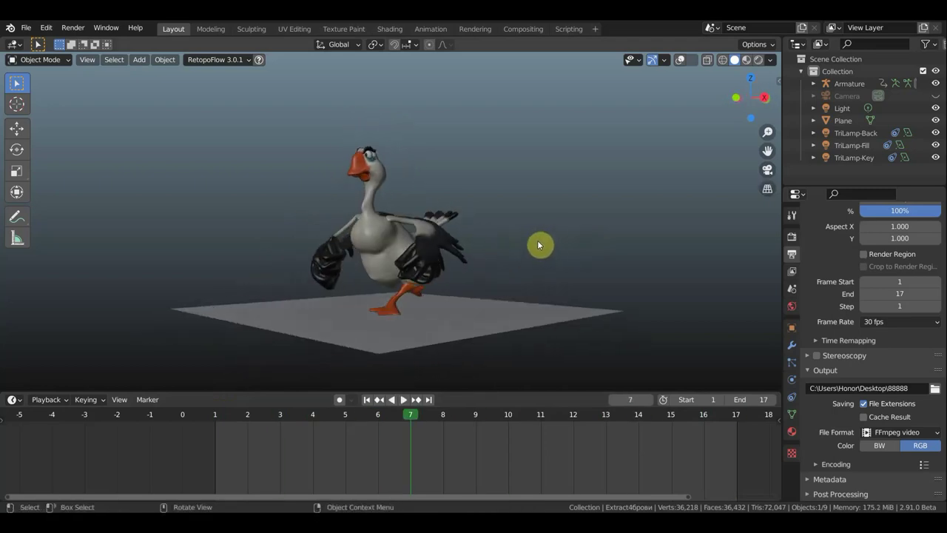